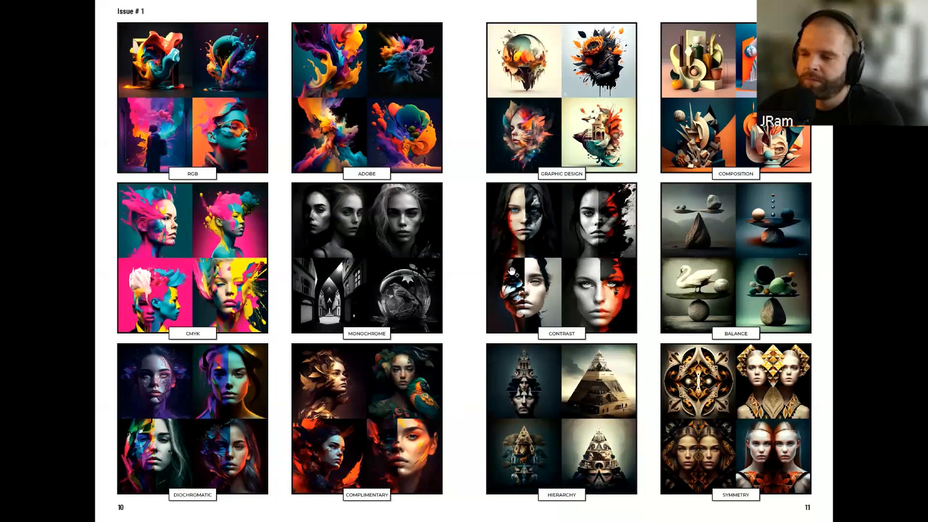
Examine the style keyword examples on pages 8 to 13 of the prompt guide, from shapes and branding to color and illustration styles.
scroll(458, 271, up, 2)
scroll(458, 272, down, 1)
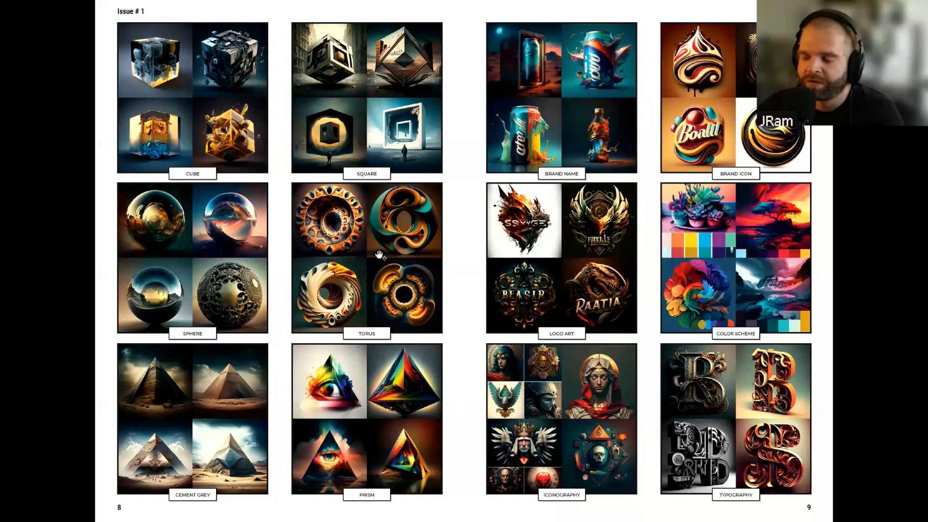
scroll(710, 344, down, 2)
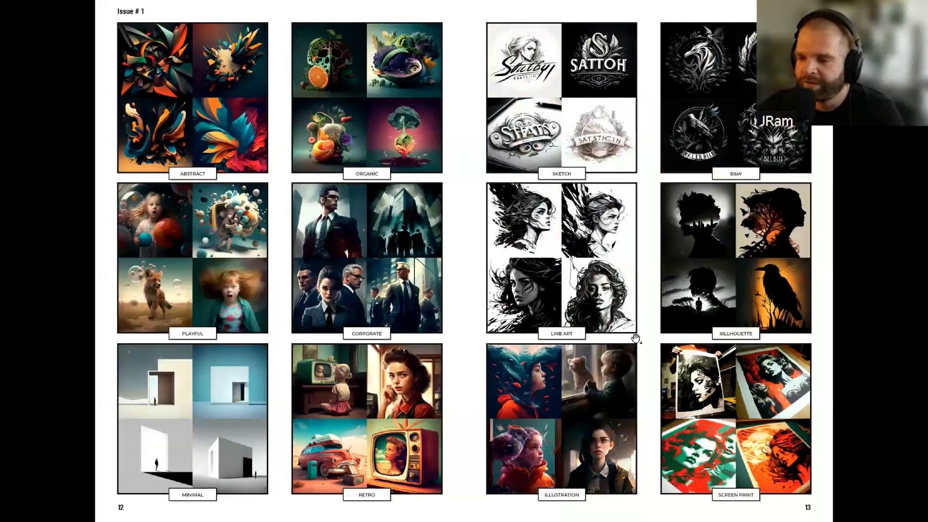
scroll(629, 339, up, 1)
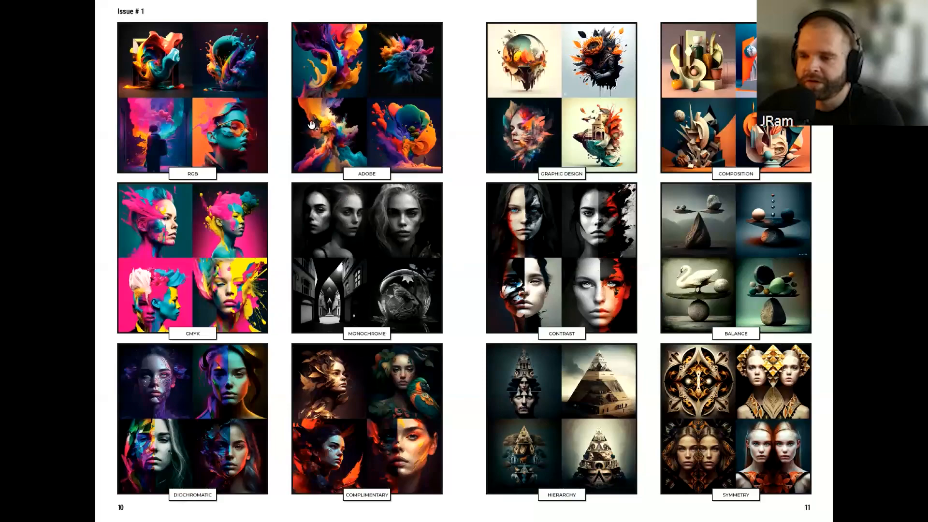
click(459, 353)
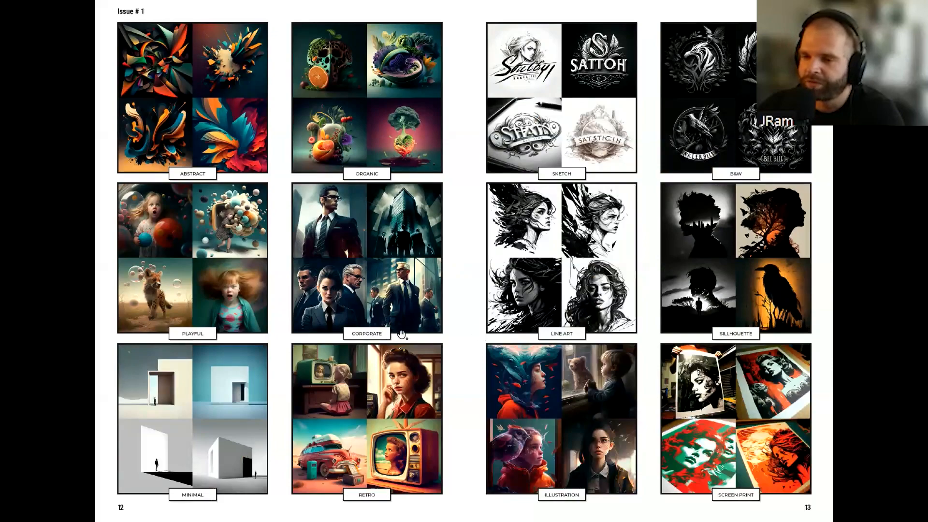
scroll(447, 358, up, 2)
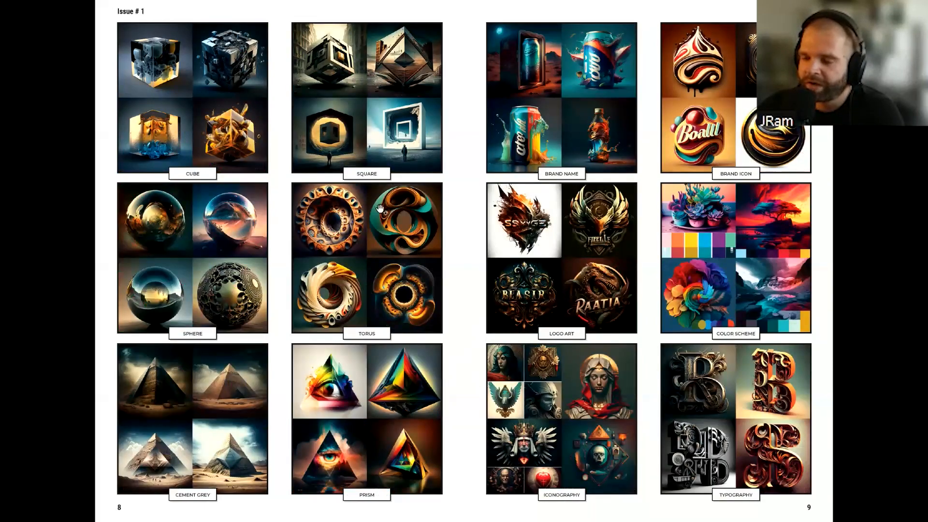
scroll(501, 265, down, 2)
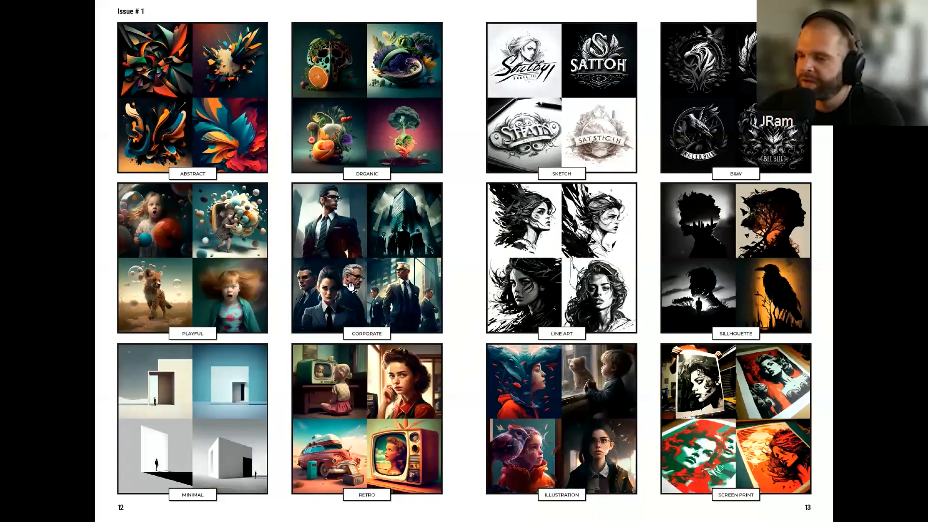
scroll(360, 285, up, 1)
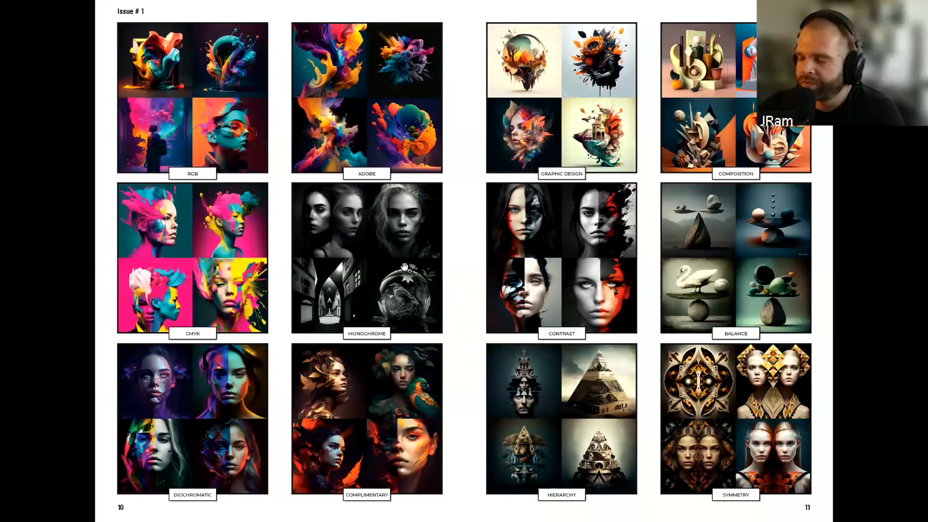
click(445, 283)
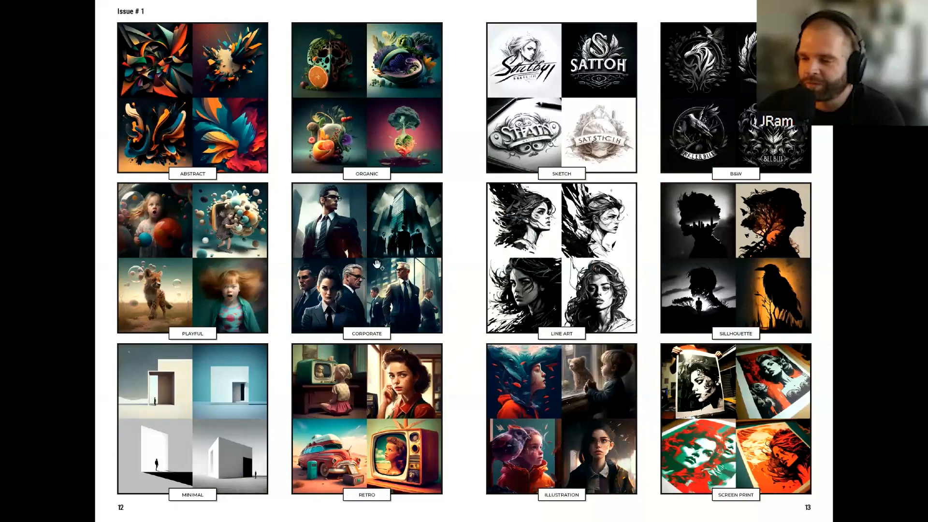
scroll(378, 267, up, 1)
scroll(339, 303, up, 1)
scroll(345, 303, down, 1)
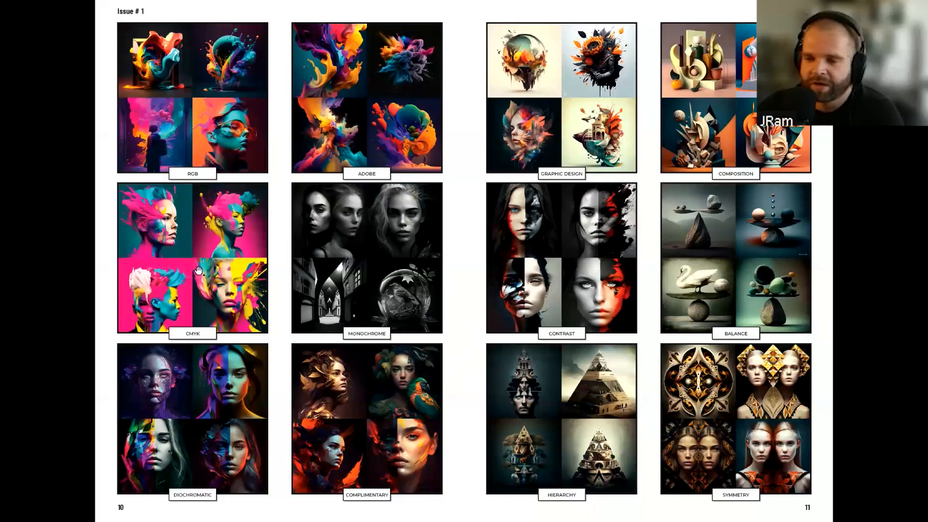
scroll(204, 274, up, 1)
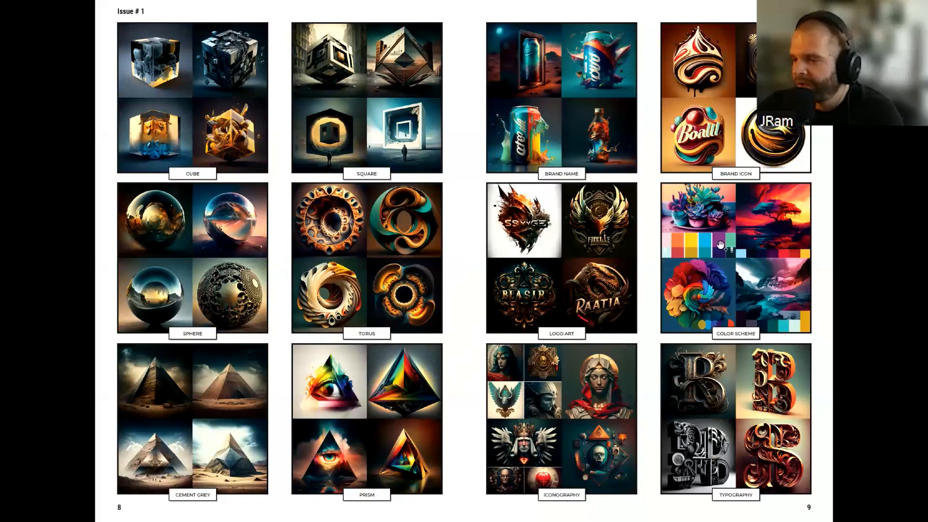
click(739, 261)
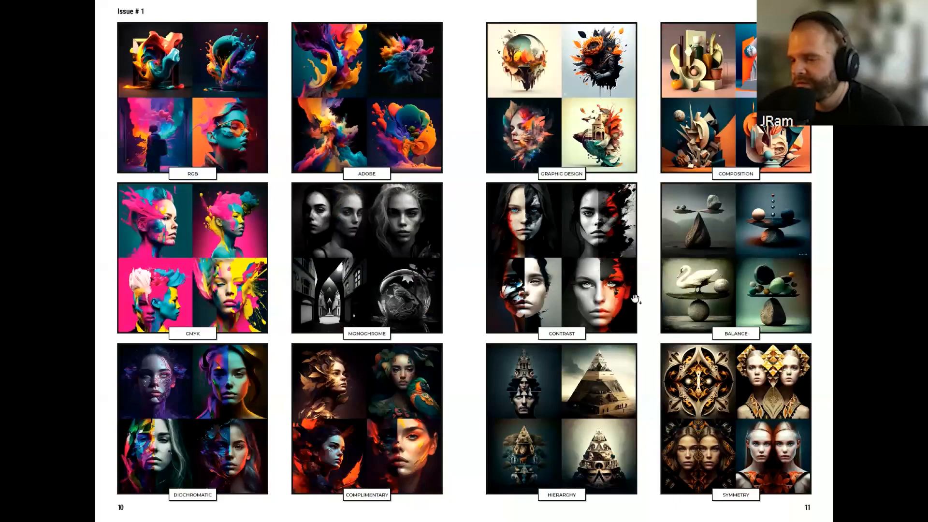
click(363, 236)
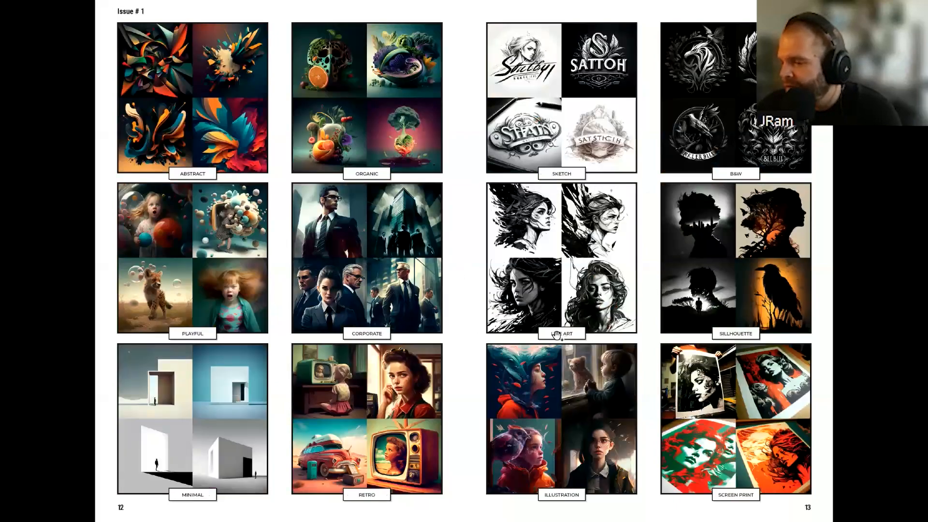
Review the retro and architecture firm logo prompts on pages 14–15 and the /BLEND and /DESCRIBE examples on pages 16–17.
click(545, 339)
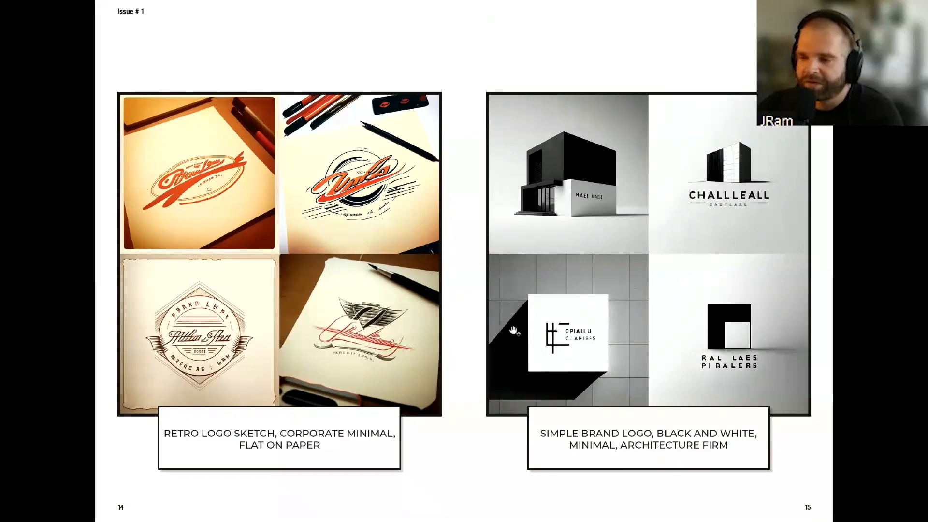
key(Left)
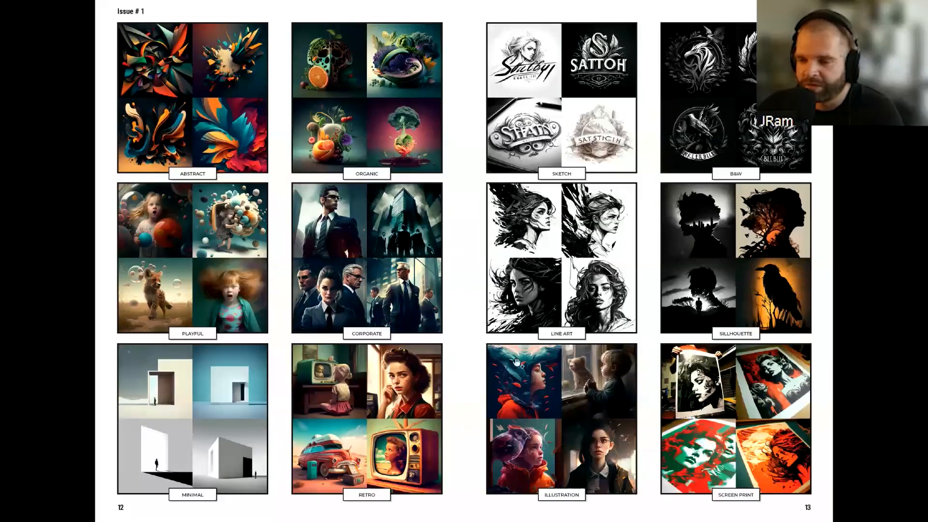
key(Right)
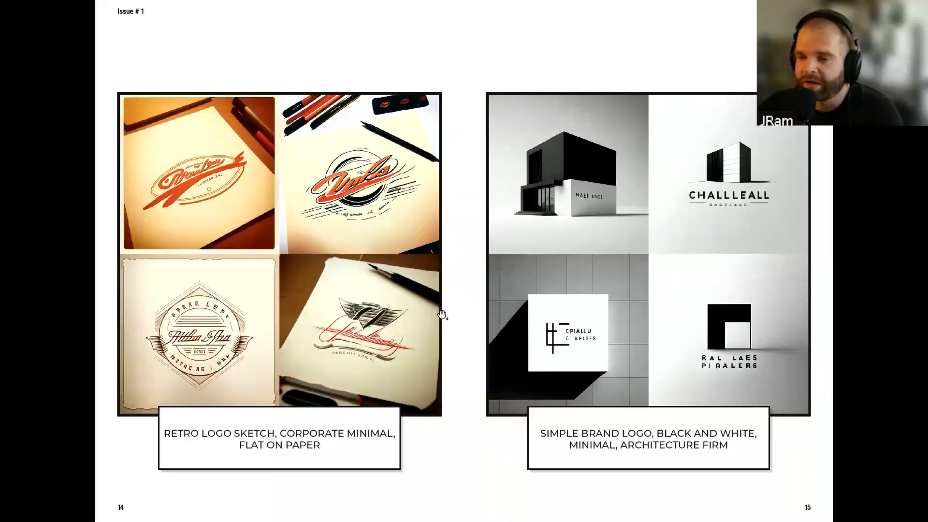
key(Right)
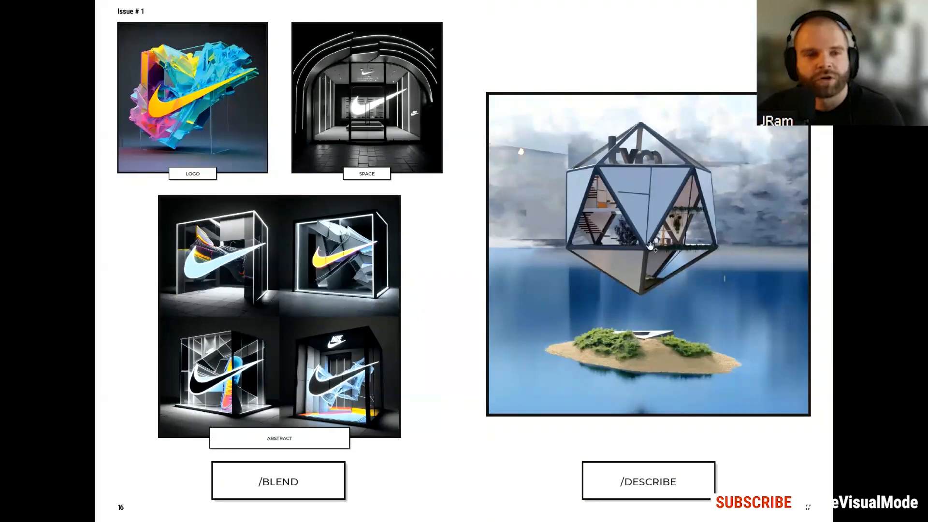
scroll(655, 239, up, 1)
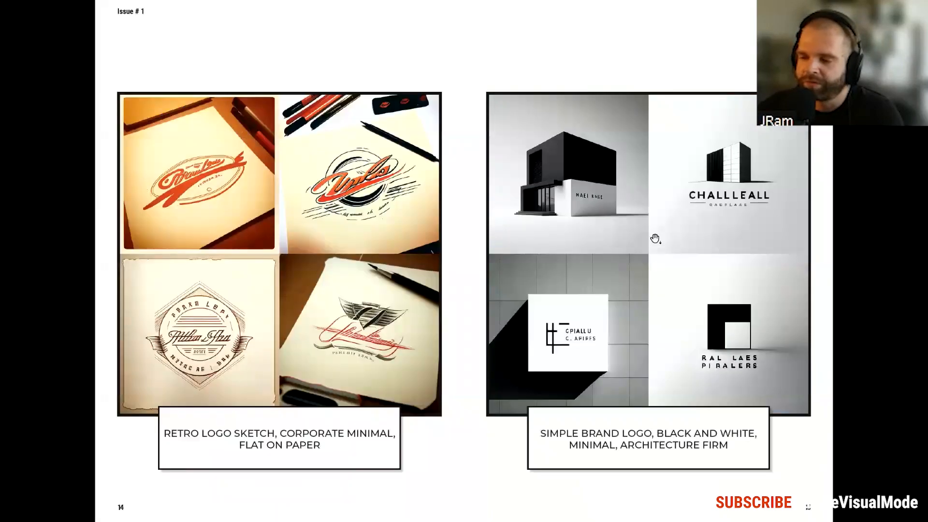
scroll(656, 239, down, 1)
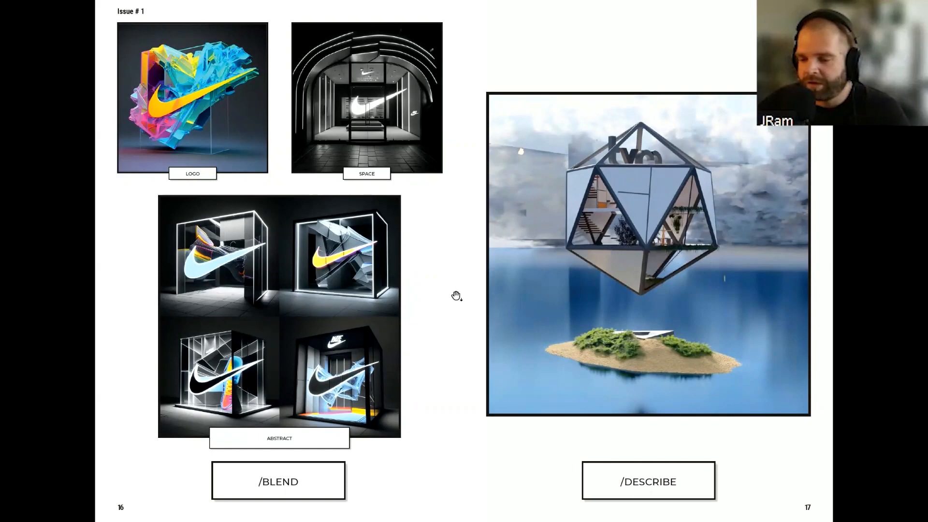
Exit the full-screen PDF view, switch to Discord and run /info in the midjourney channel to check the remaining fast time.
key(Escape)
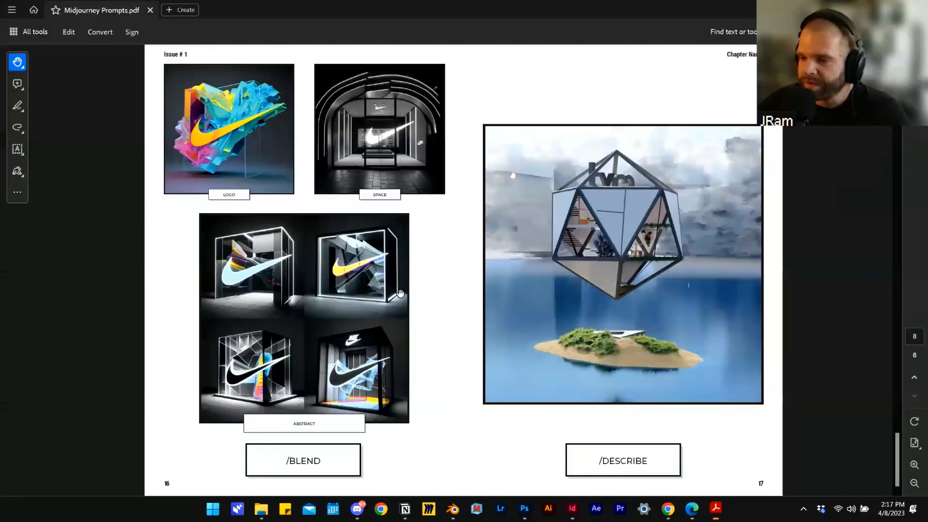
click(357, 508)
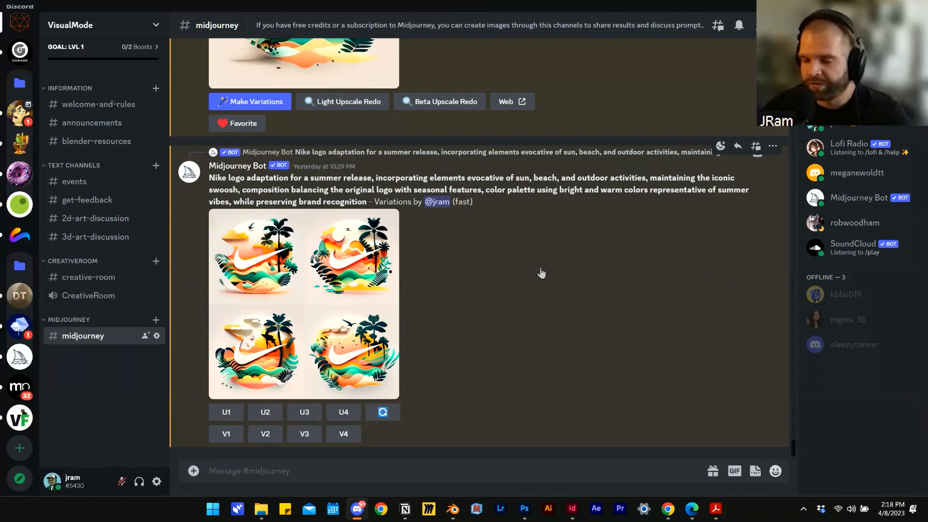
text(/)
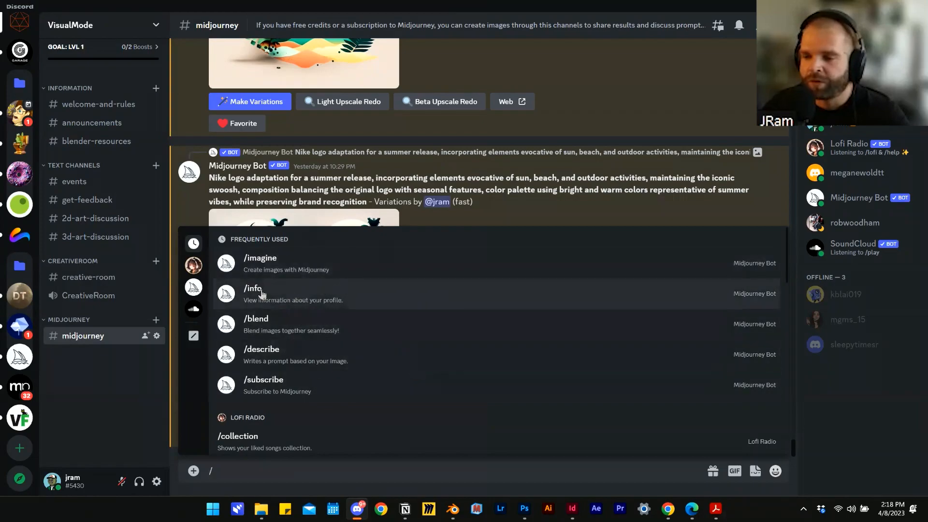
click(292, 295)
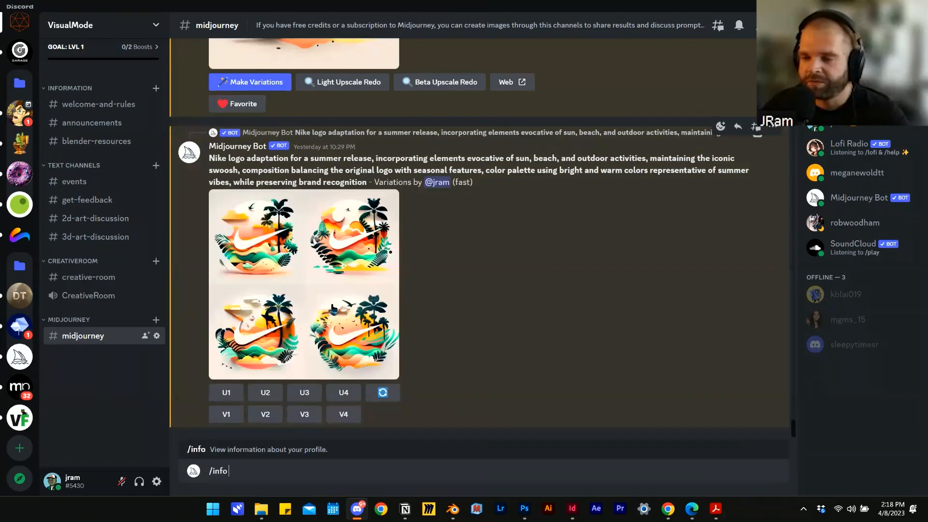
key(Return)
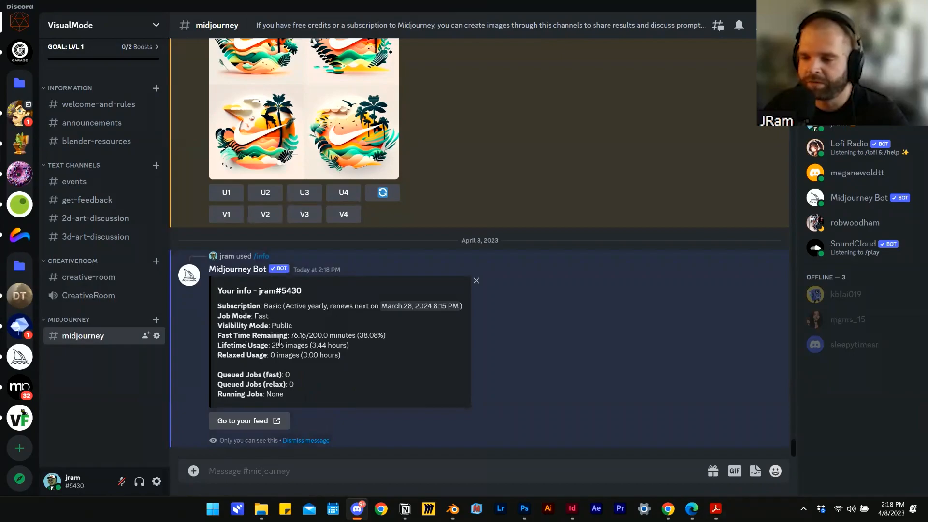
drag(292, 335, 392, 341)
click(405, 348)
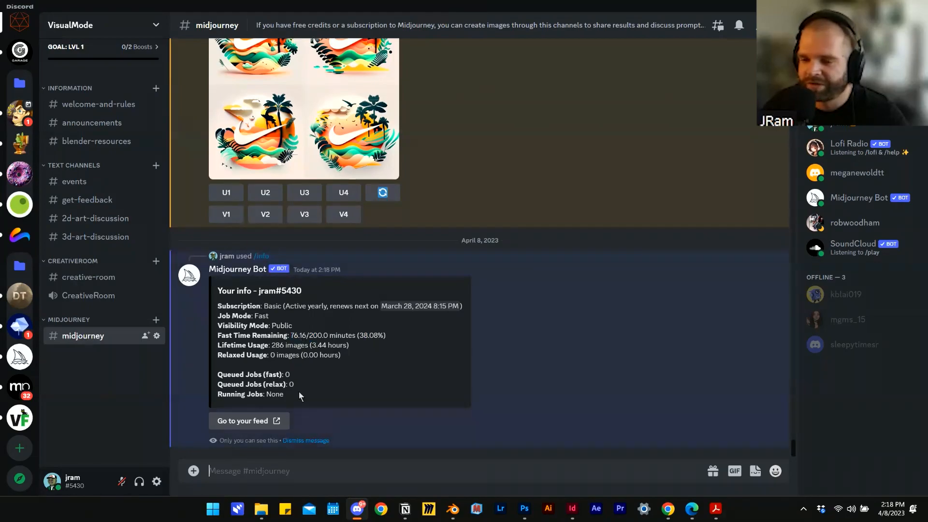
Start an /imagine command with the prompt text "logo redesign for the tech company razer,".
text(/)
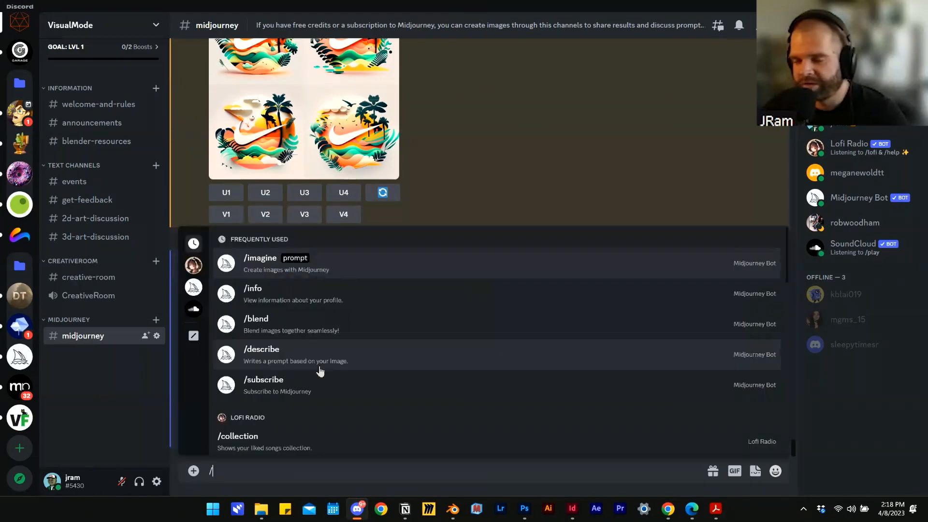
key(Return)
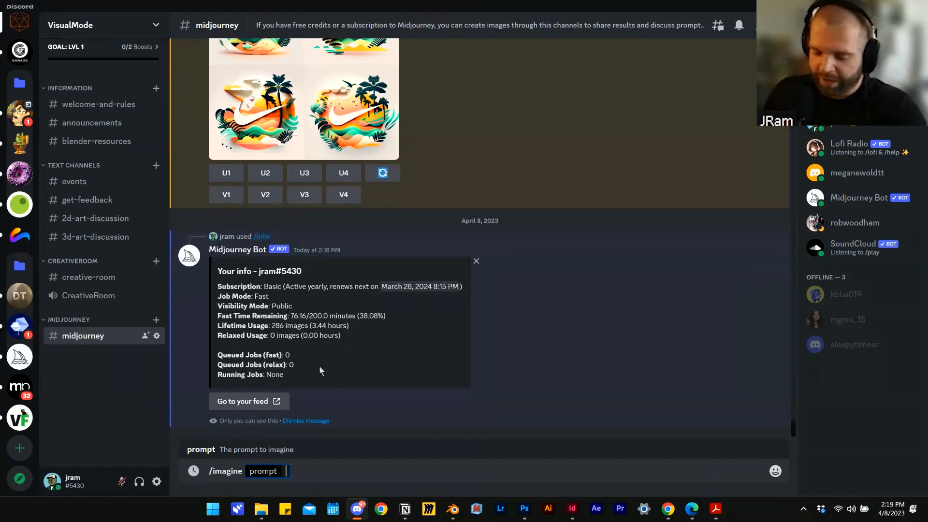
text(logo redesi)
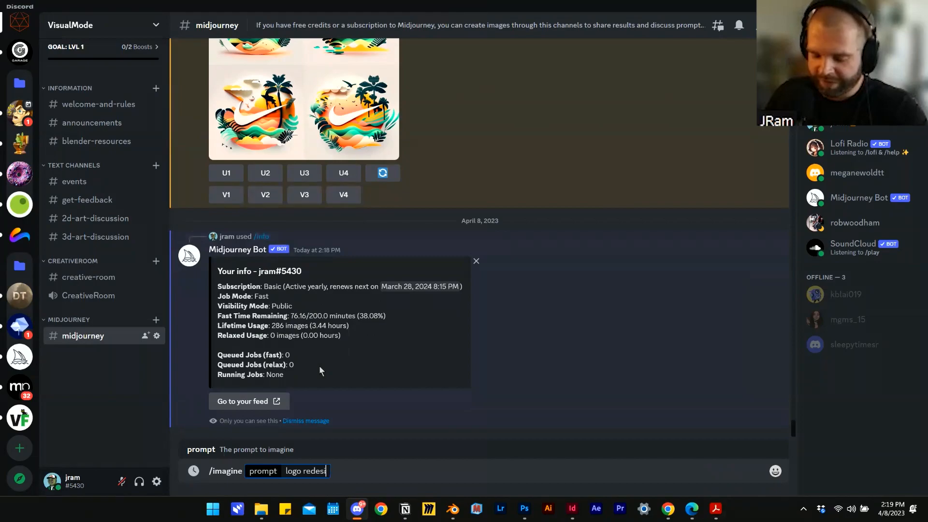
text(gn for the tech )
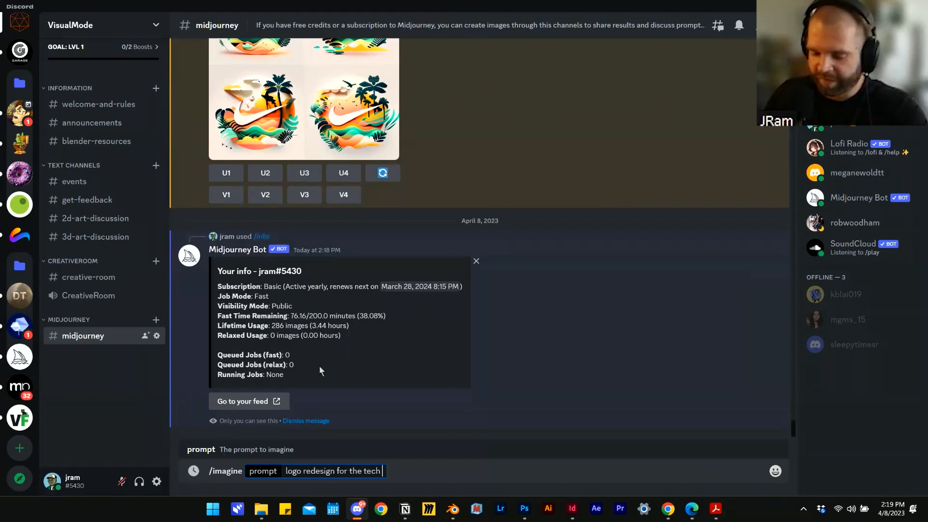
text(company razer,)
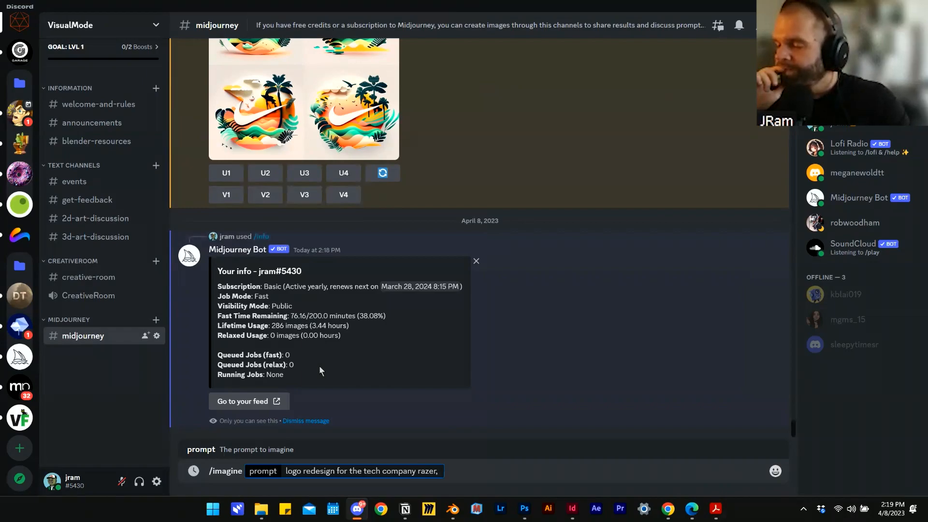
text(utilize)
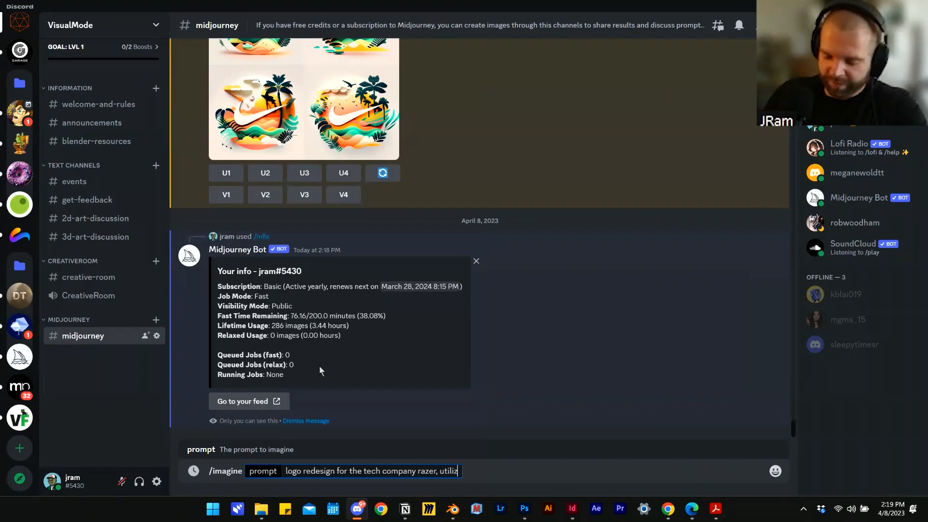
key(BackSpace)
key(BackSpace)
key(BackSpace)
key(BackSpace)
key(BackSpace)
key(BackSpace)
key(BackSpace)
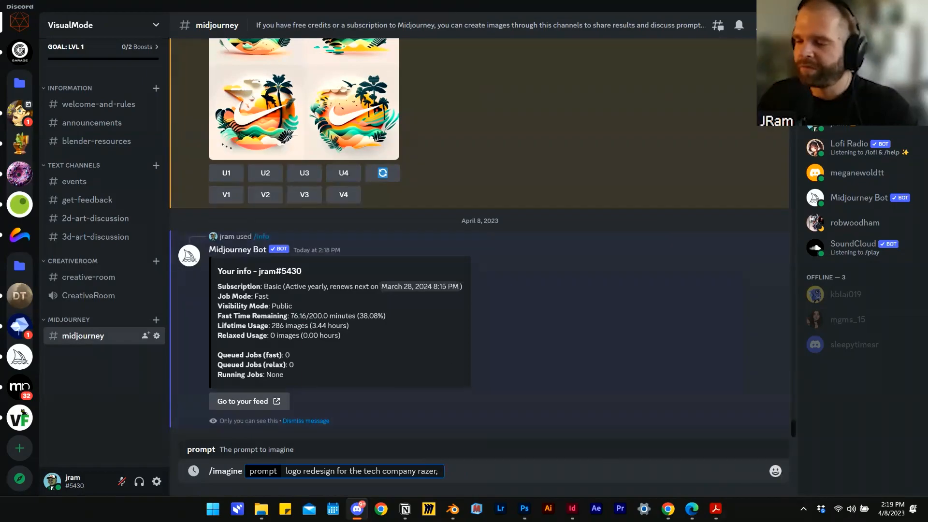
Arrange Discord side by side with Midjourney Prompts.pdf, enlarge the SUBJECT box on PDF page 2 for reference, and return to the prompt.
drag(586, 6, 1, 127)
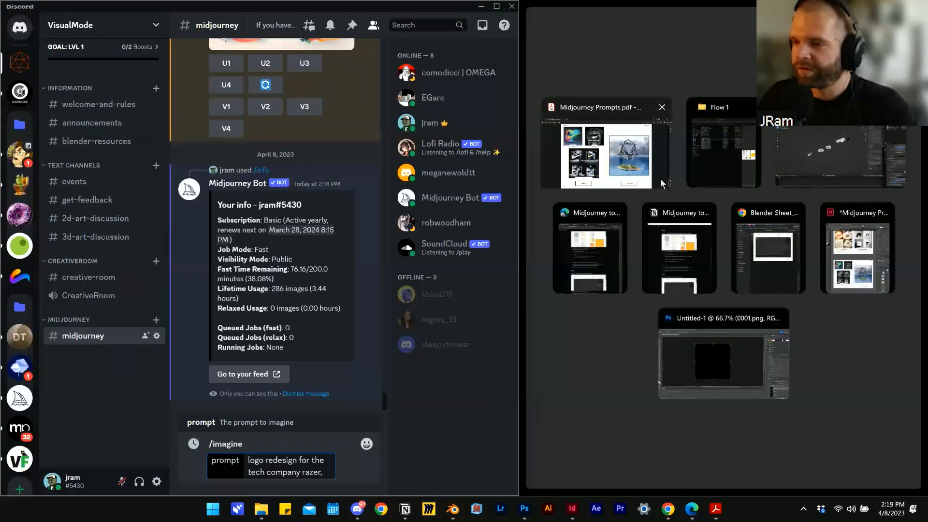
click(662, 183)
scroll(695, 211, up, 6)
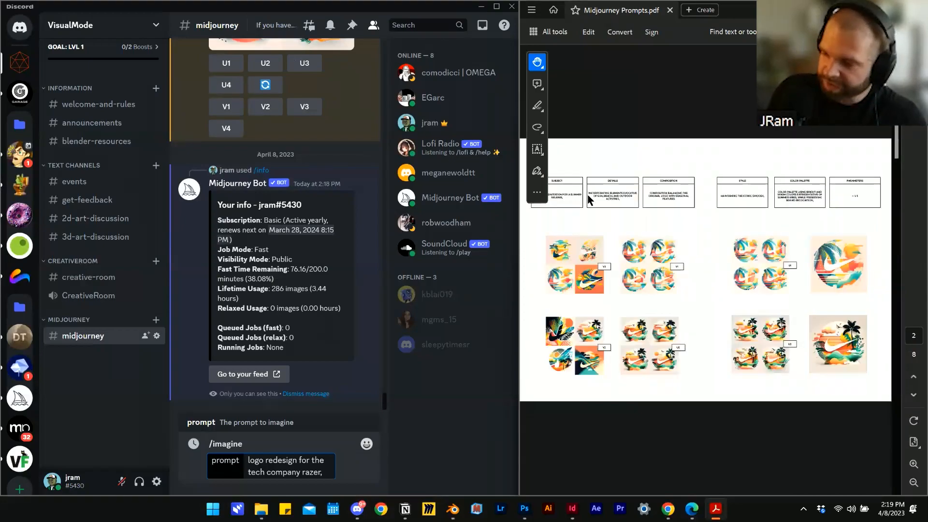
scroll(619, 154, up, 5)
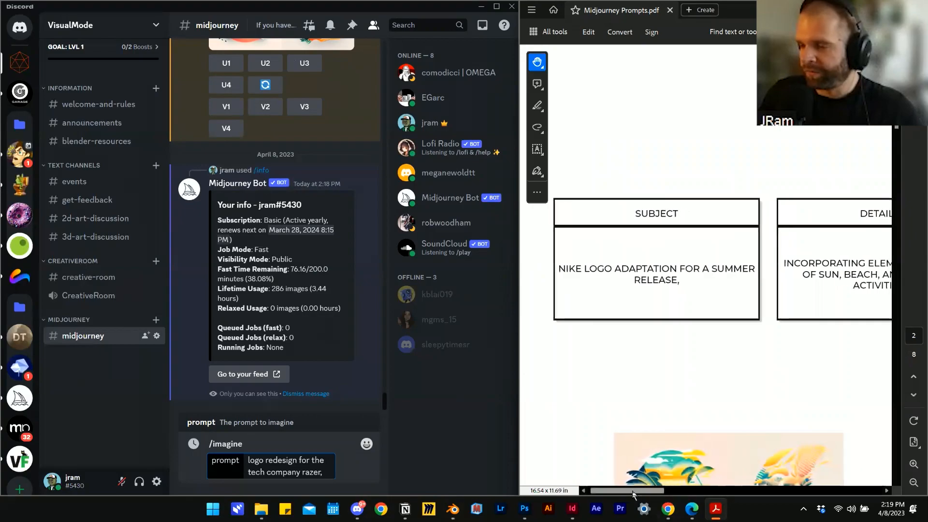
click(293, 470)
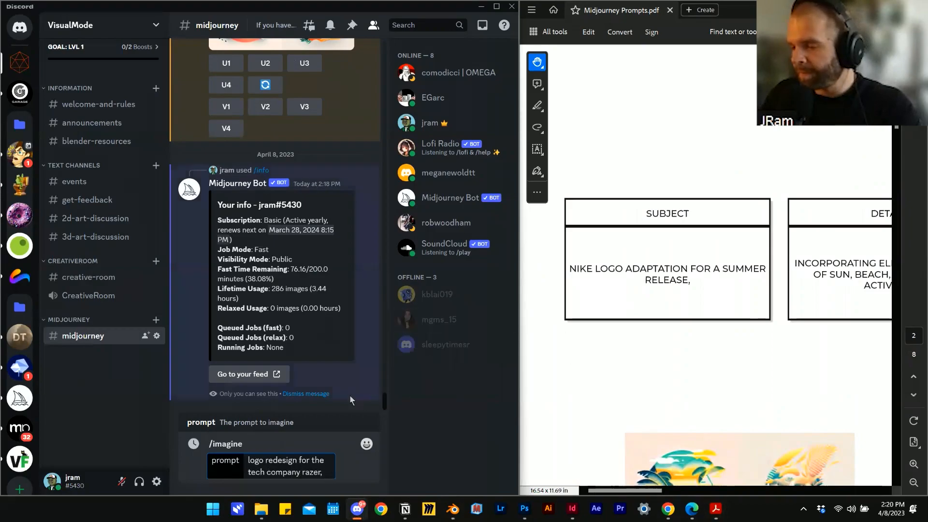
Following the DETAILS box on PDF page 2, append "snake imagery, symmetry, neon color on black background," to the /imagine prompt.
drag(598, 494, 639, 495)
click(330, 476)
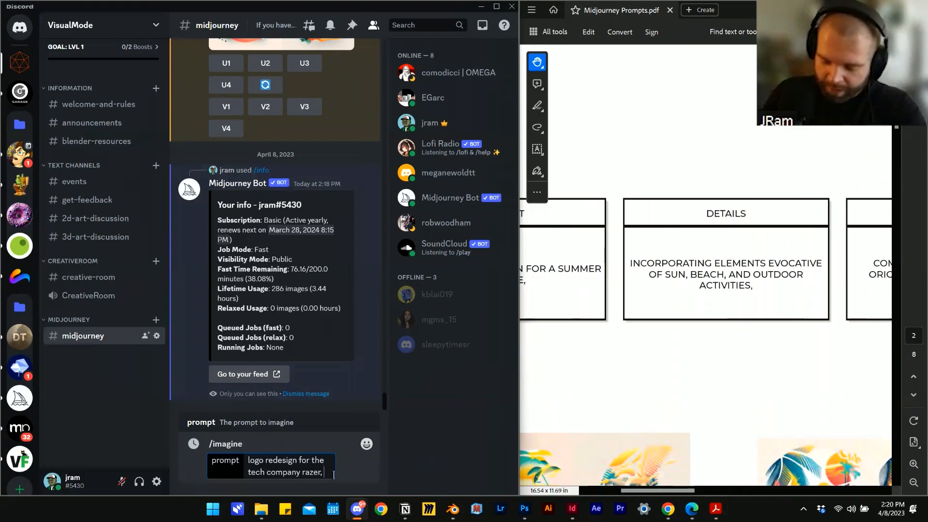
text(snake ima)
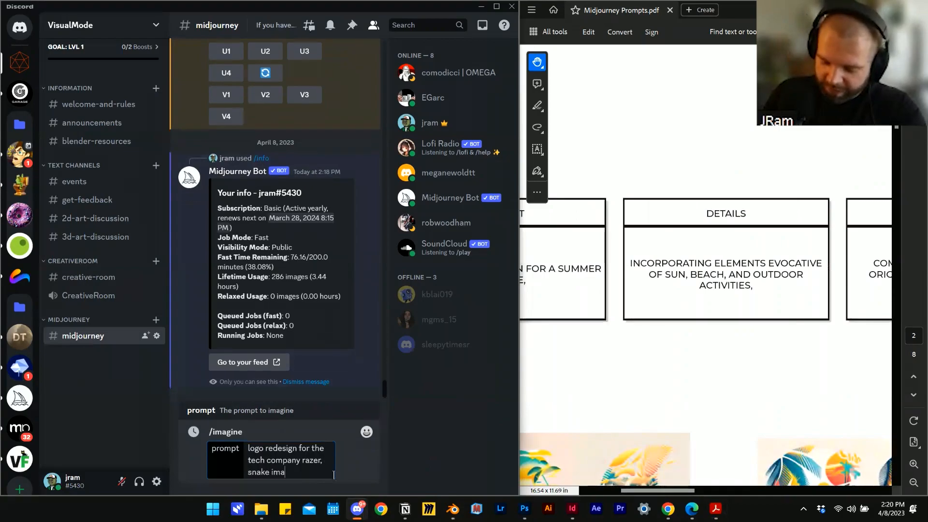
text(gery, )
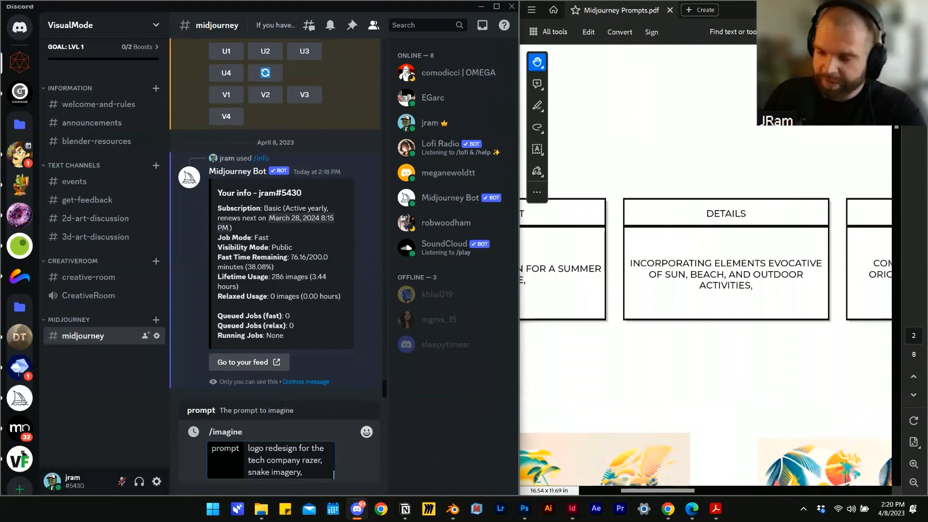
text(su)
key(BackSpace)
text(ymm)
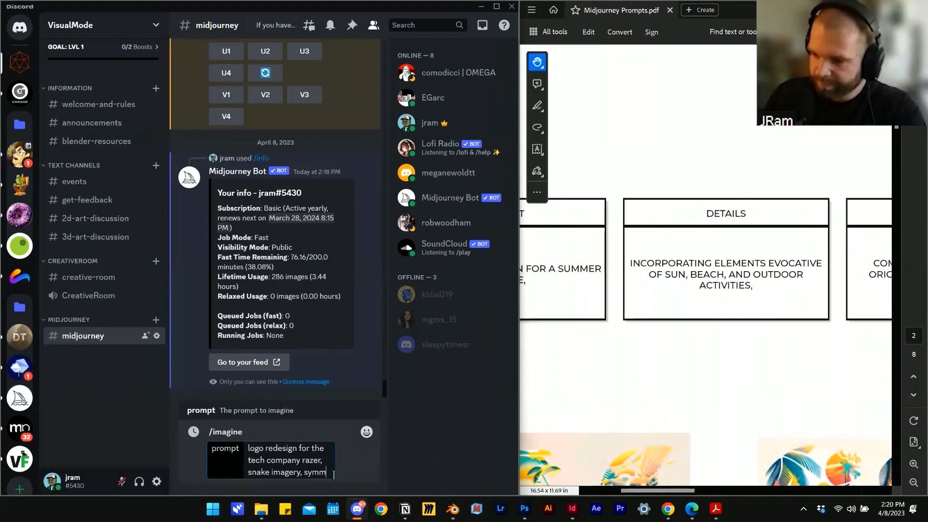
text(etry, )
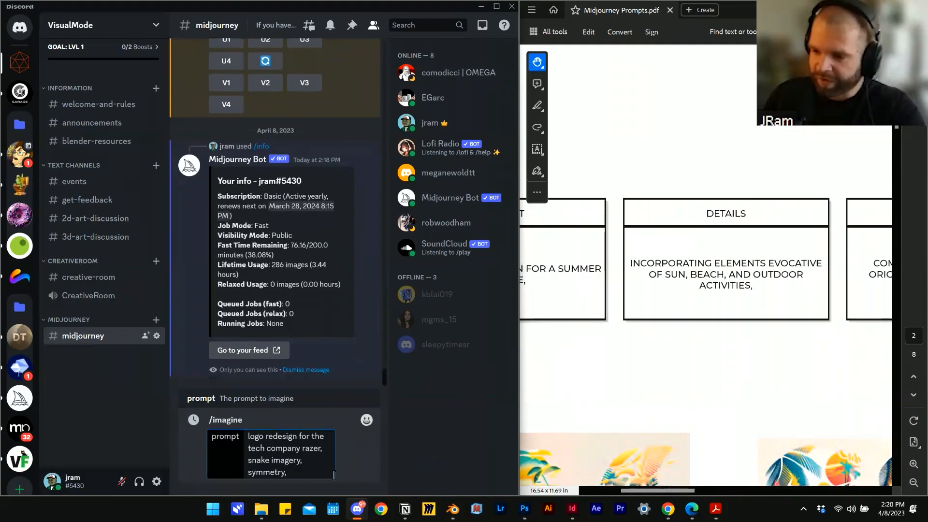
text(n)
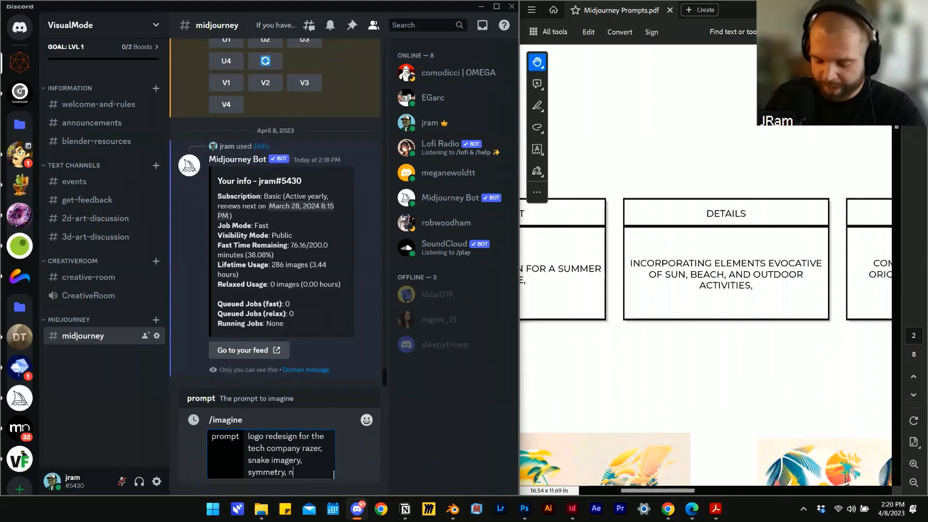
text(eon color )
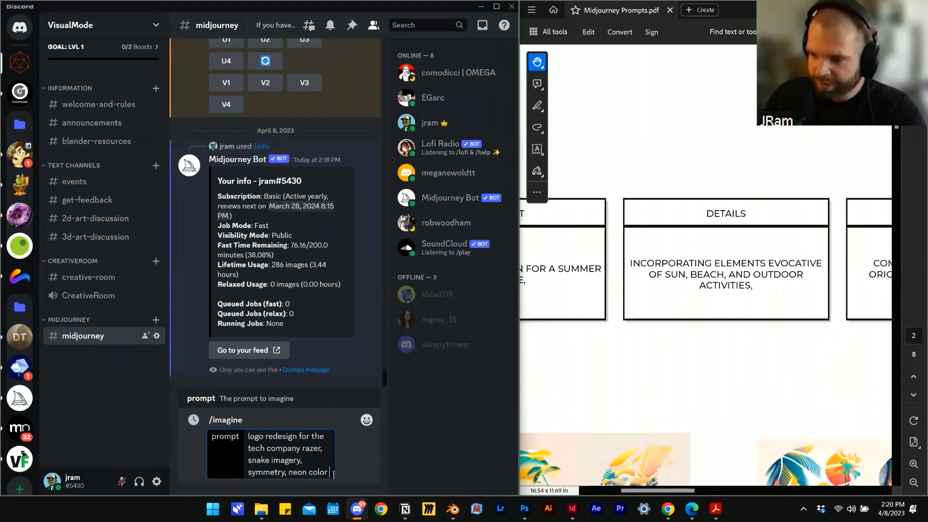
text(on black background,)
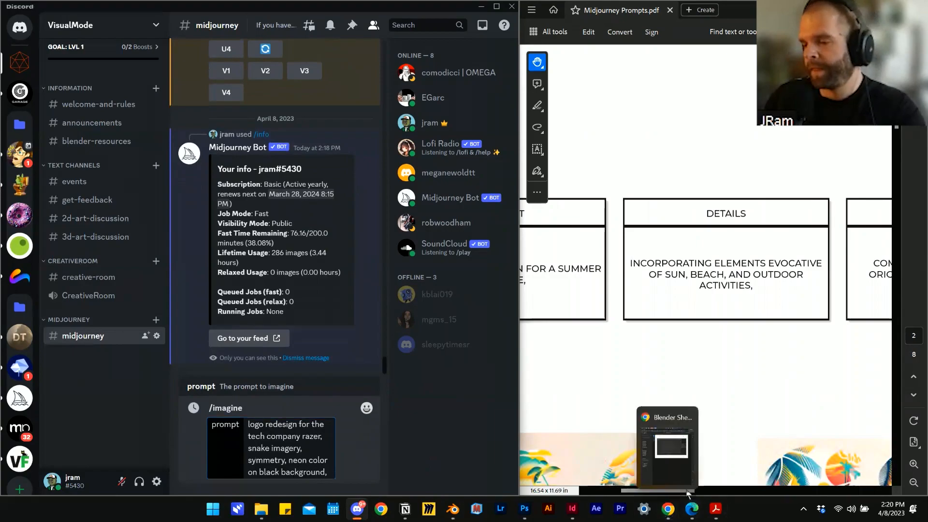
Consult the COMPOSITION box on PDF page 2 and append "closed compisition" to the /imagine prompt.
scroll(625, 492, right, 5)
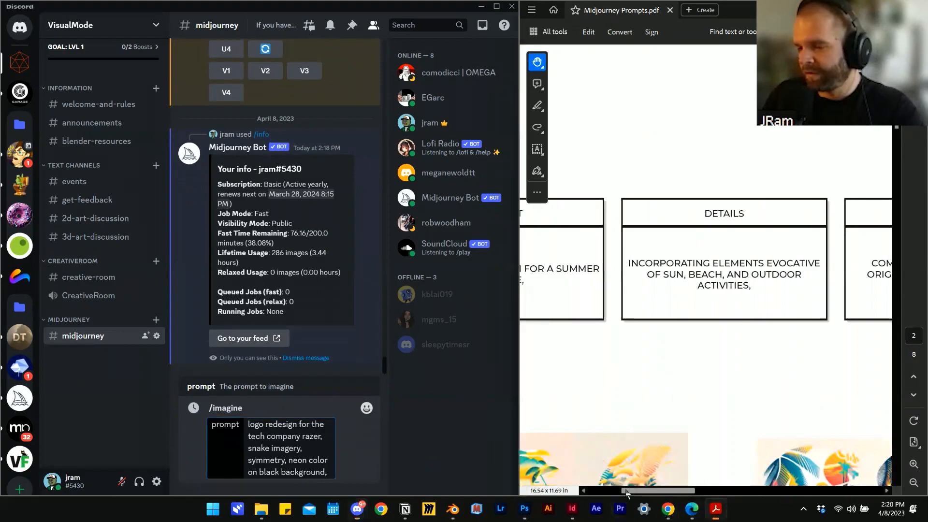
click(338, 472)
click(347, 467)
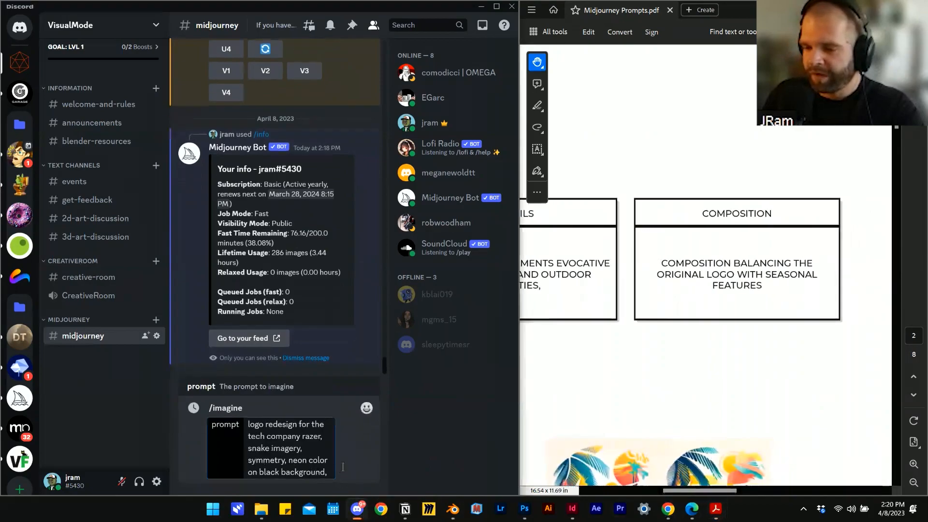
text(closed com)
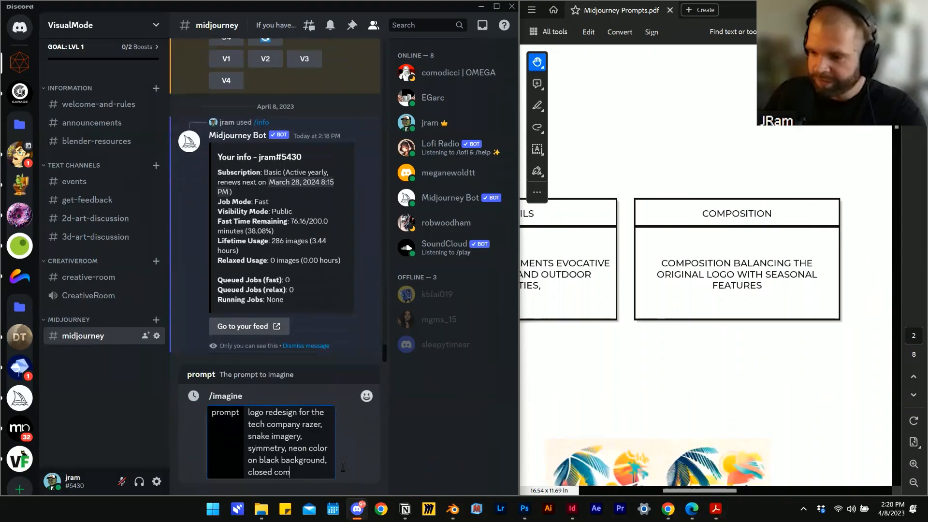
text(pos)
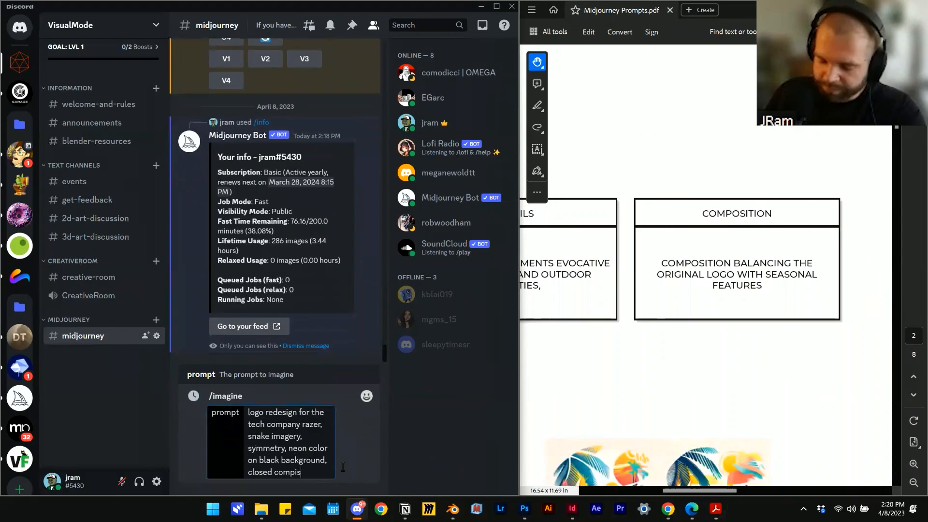
text(ion)
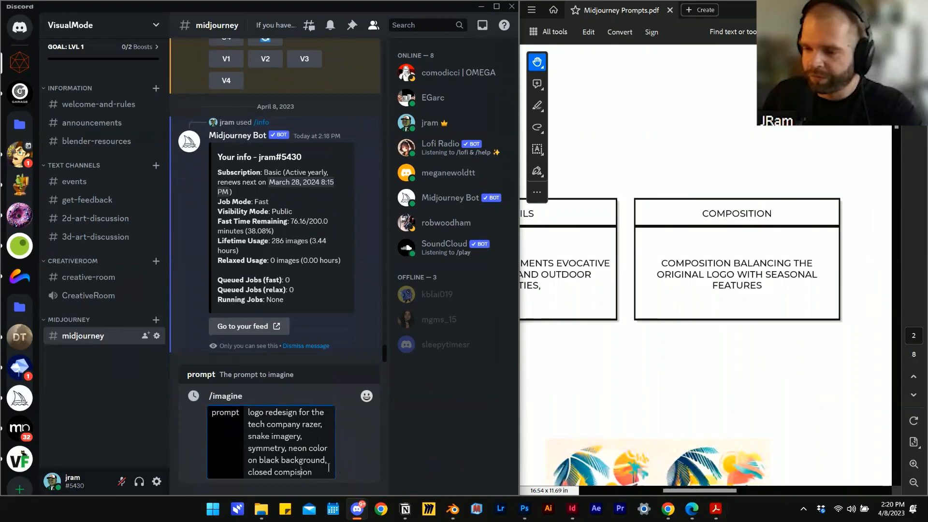
click(301, 472)
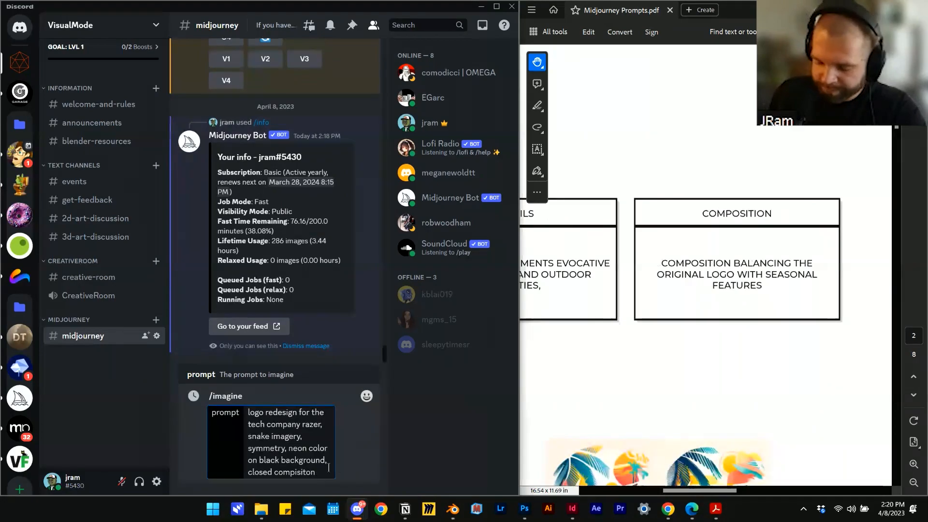
text(ti)
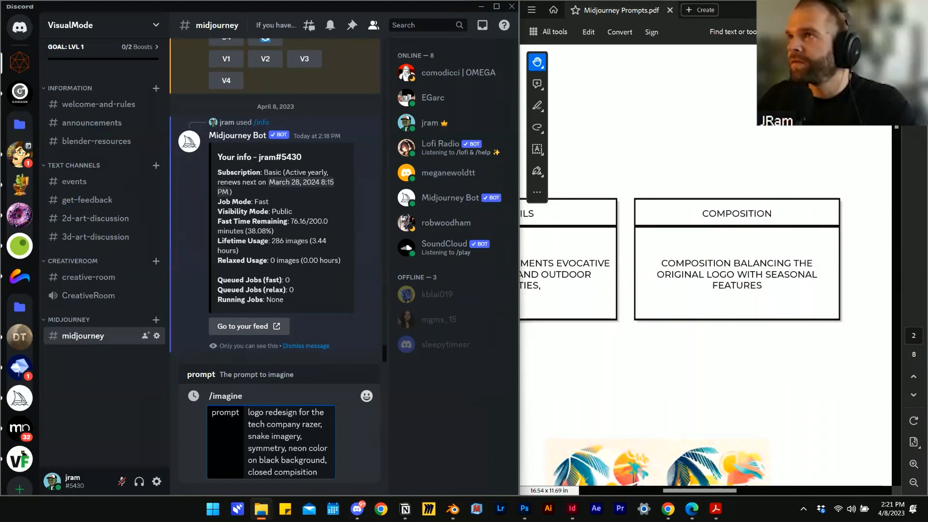
Switch to the Midjourney folder in File Explorer, compare the Nike store and logo images as composition examples, and return to Discord.
drag(696, 521, 736, 190)
click(835, 189)
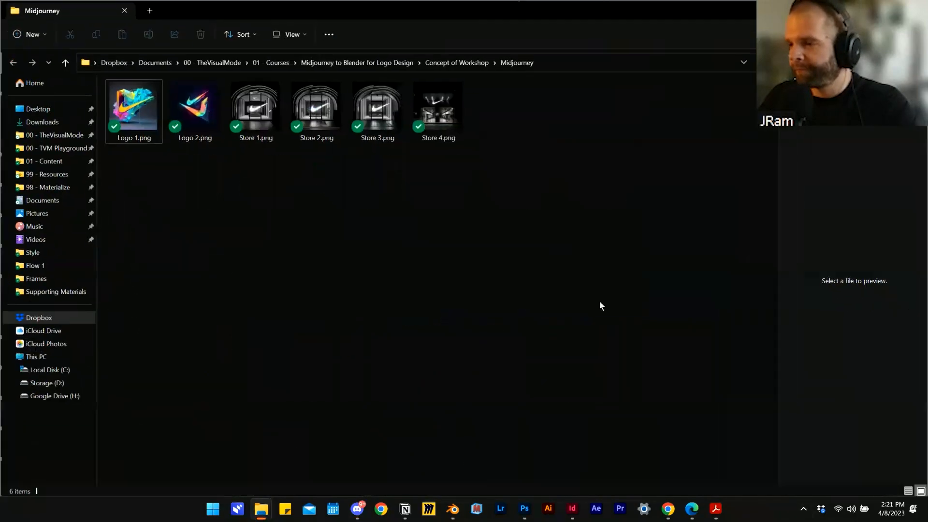
double_click(255, 107)
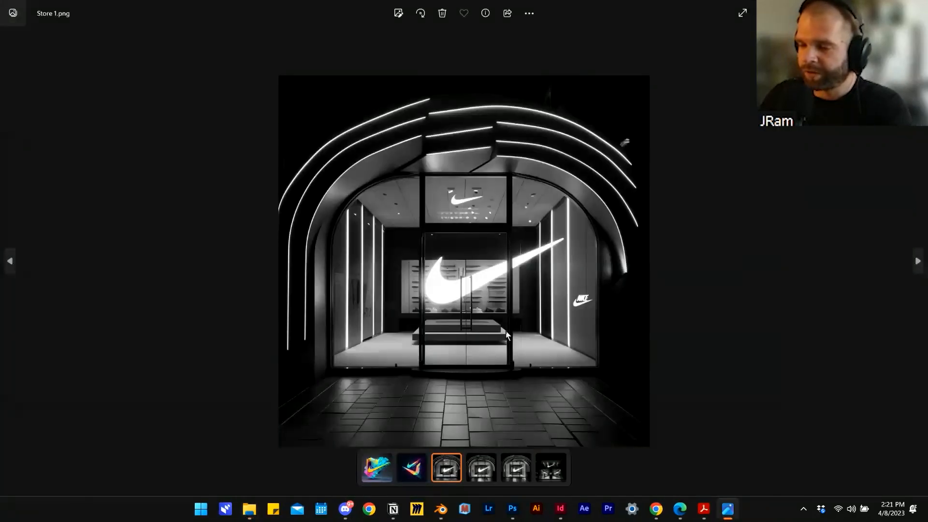
key(Right)
key(Right)
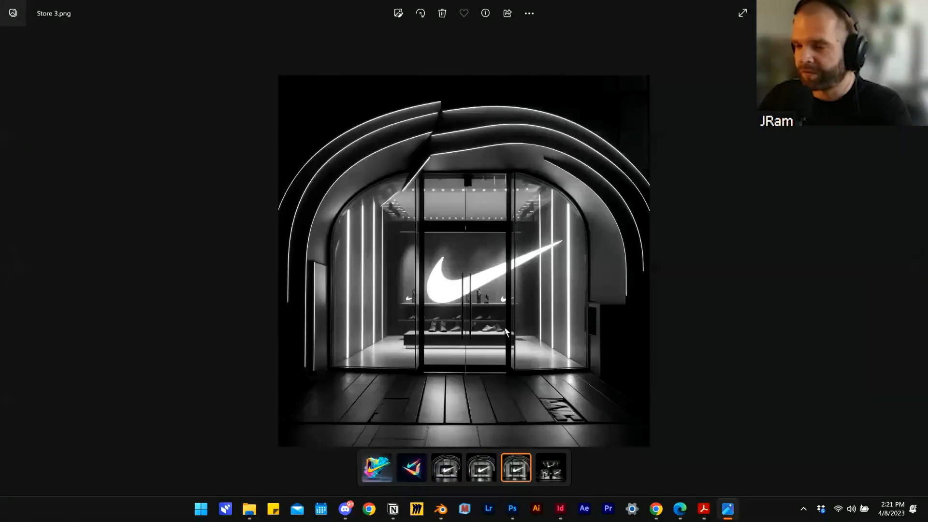
key(Left)
key(Left)
key(Left)
key(Left)
key(Right)
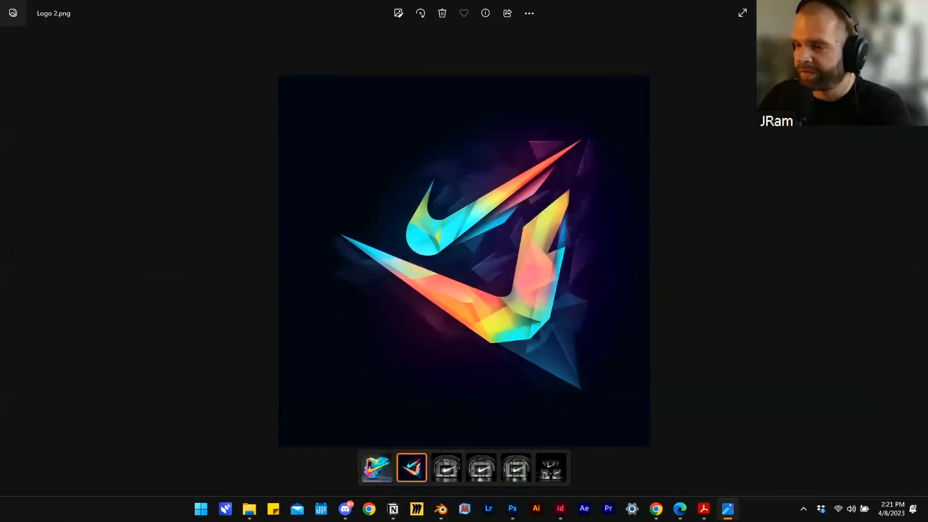
key(Left)
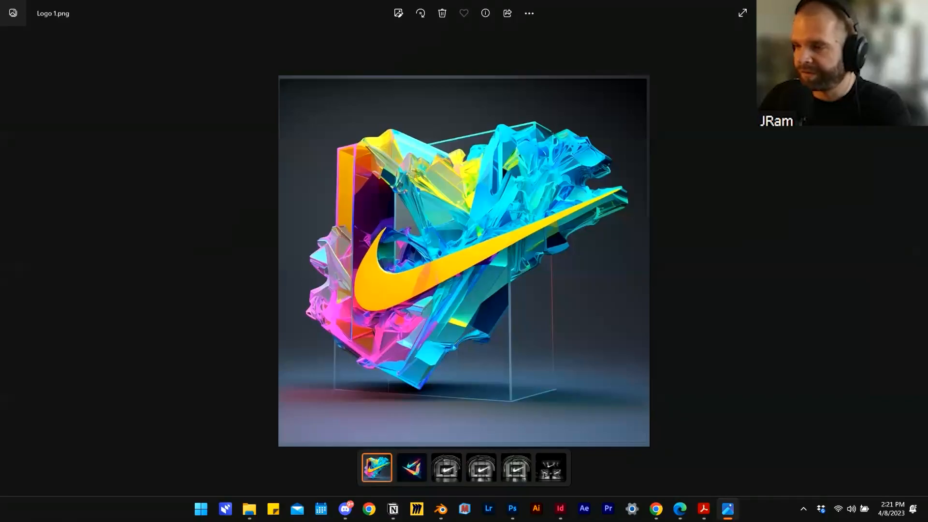
key(alt+F4)
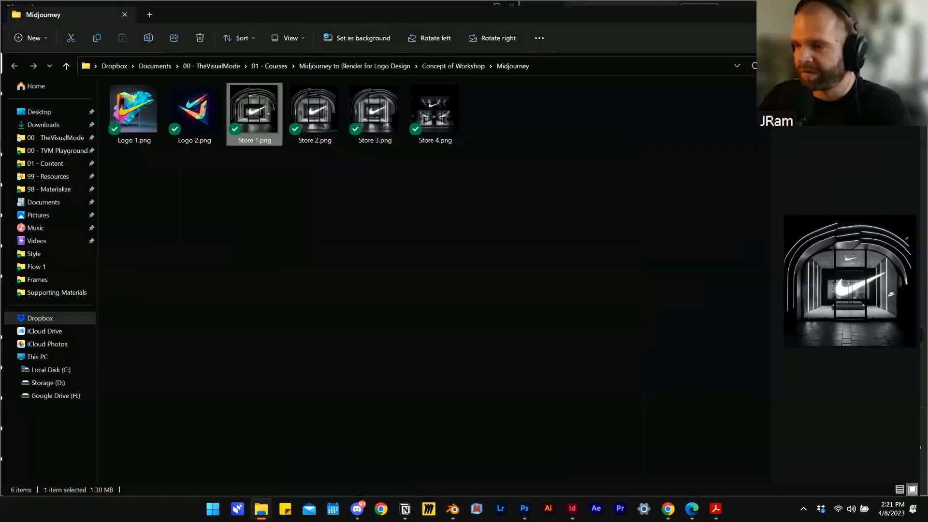
click(261, 509)
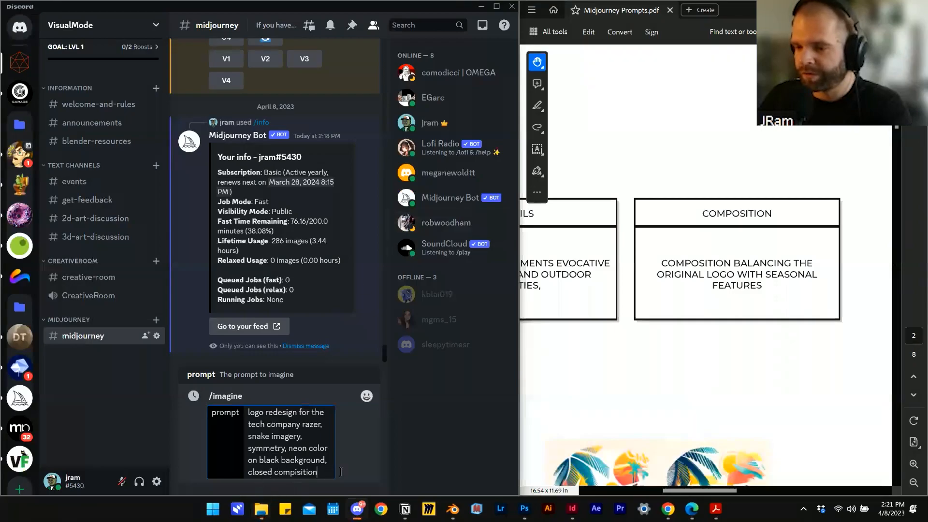
Following the STYLE box on PDF page 2, extend the prompt with ", futuristic minimal cybertech,".
text(,)
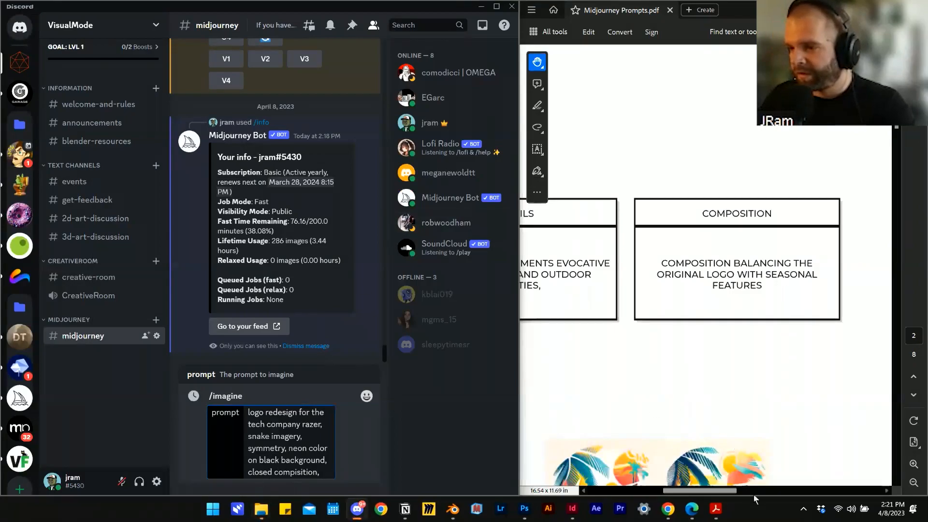
drag(731, 491, 803, 492)
click(331, 469)
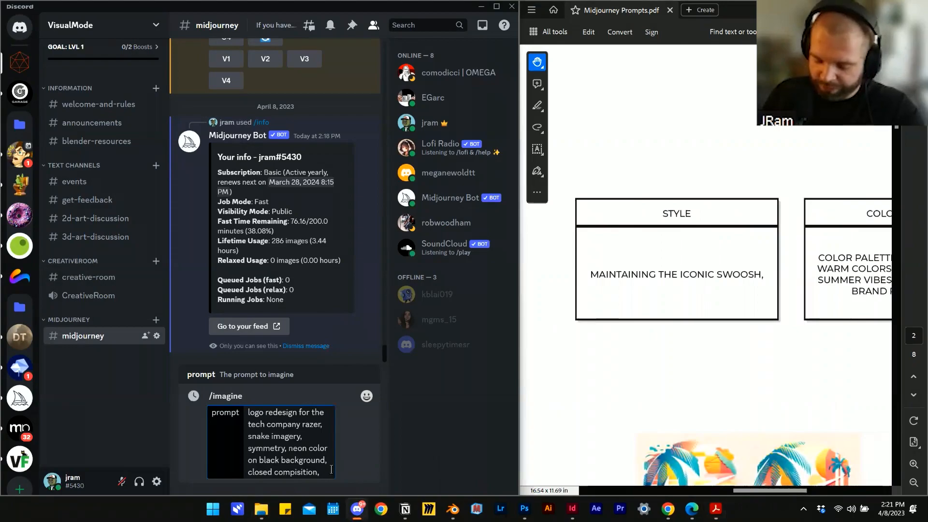
text(fut)
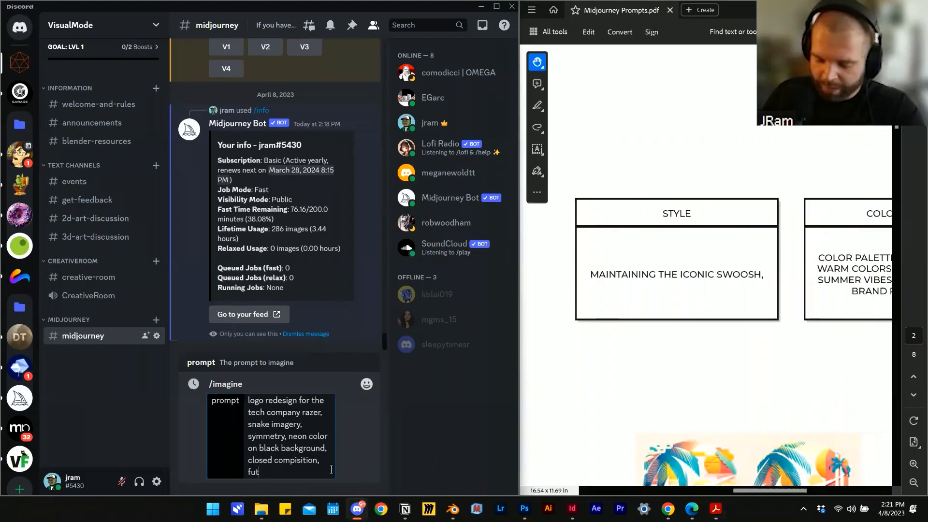
text(uristic minima)
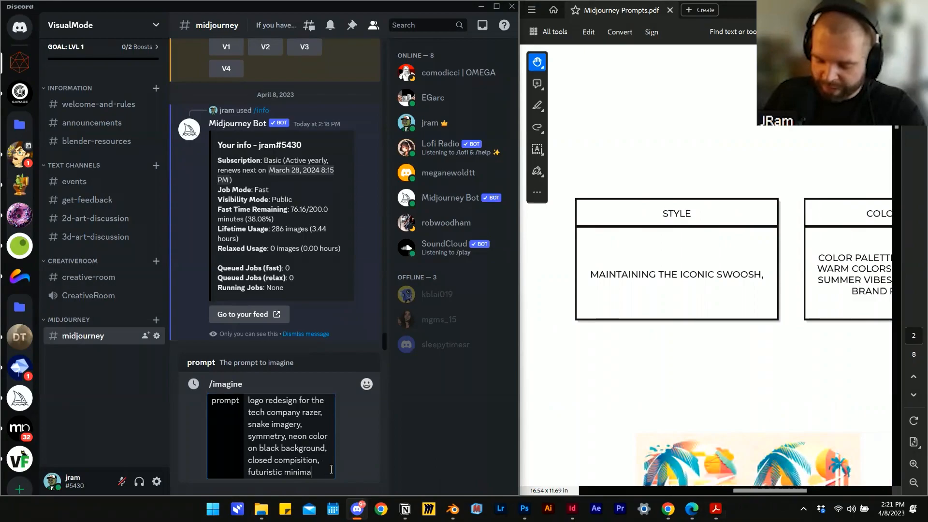
text(l sybertech)
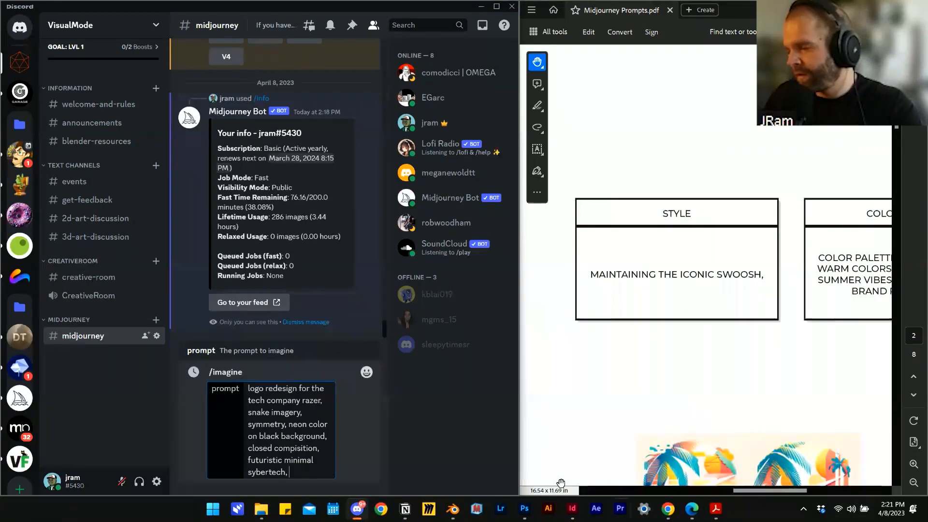
text(,)
click(251, 471)
key(BackSpace)
text(c)
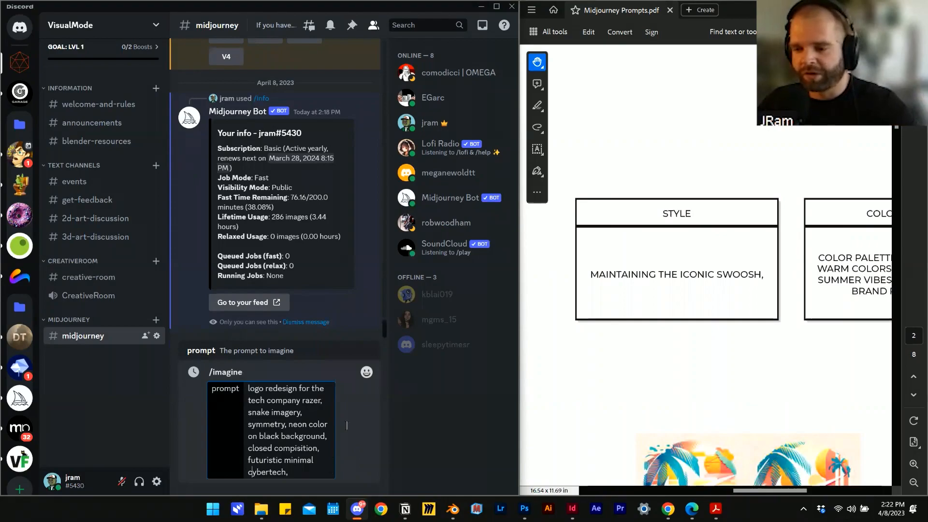
Check the COLOR PALETTE and PARAMETERS boxes, replace the prompt's trailing comma with "-- v 5", and return the PDF to the SUBJECT box.
drag(774, 495, 808, 490)
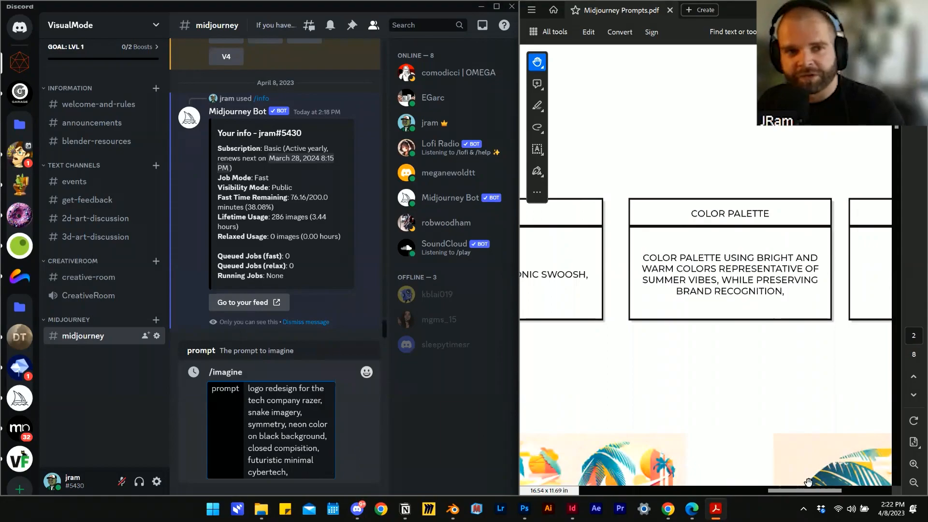
drag(811, 490, 817, 492)
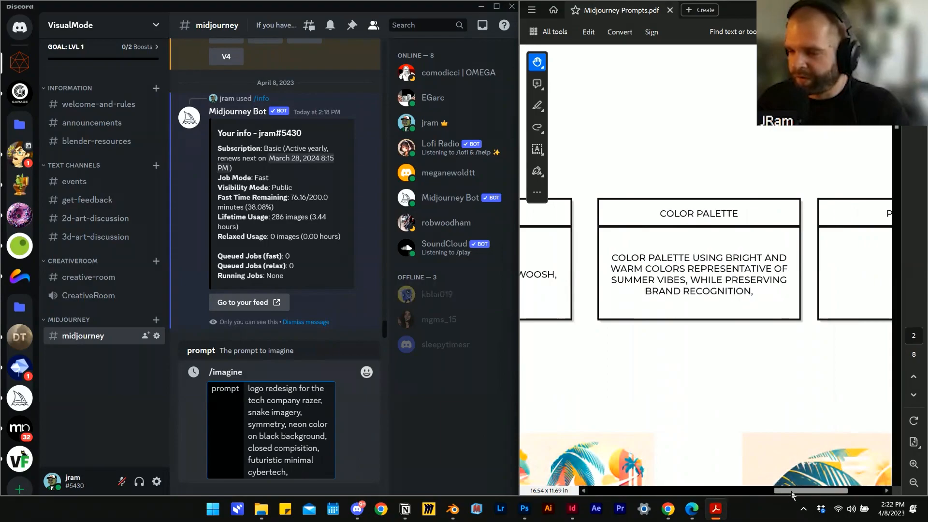
drag(792, 494, 787, 496)
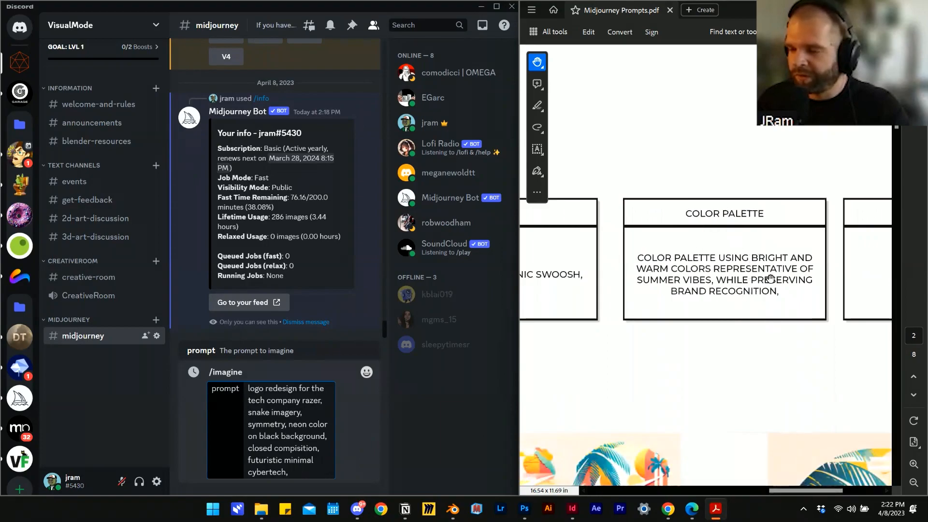
drag(797, 491, 833, 490)
click(326, 468)
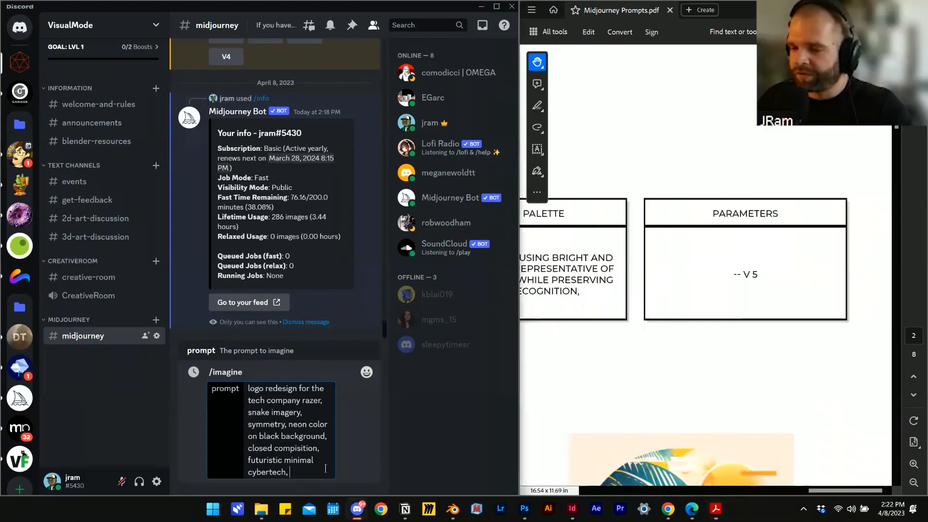
key(BackSpace)
key(BackSpace)
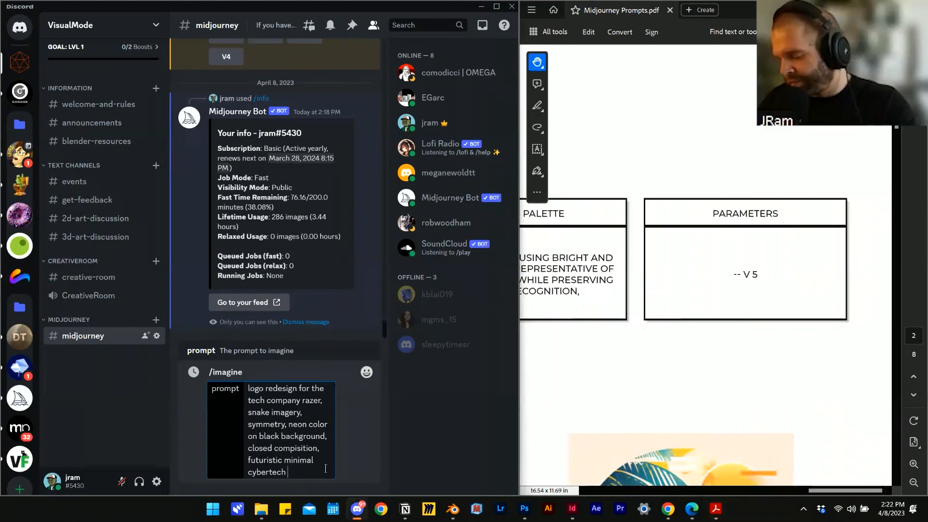
text(-- v 5)
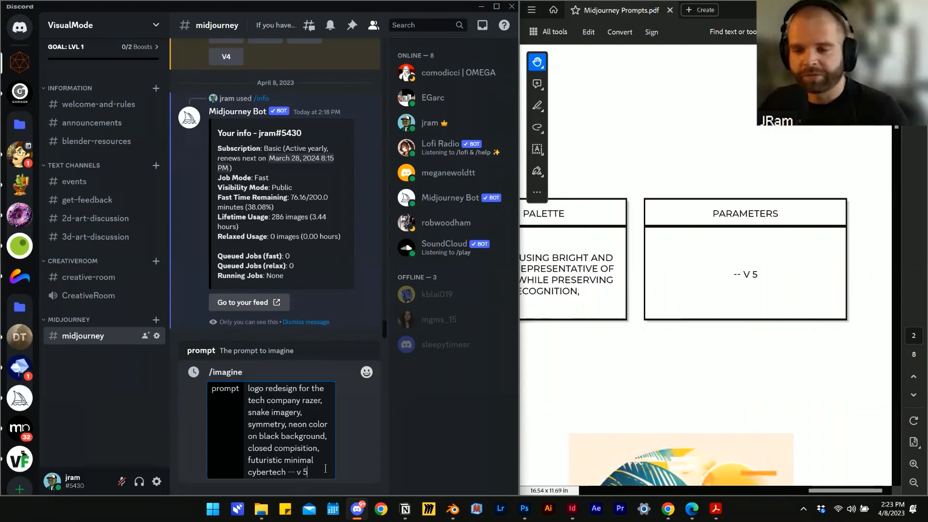
drag(841, 491, 630, 385)
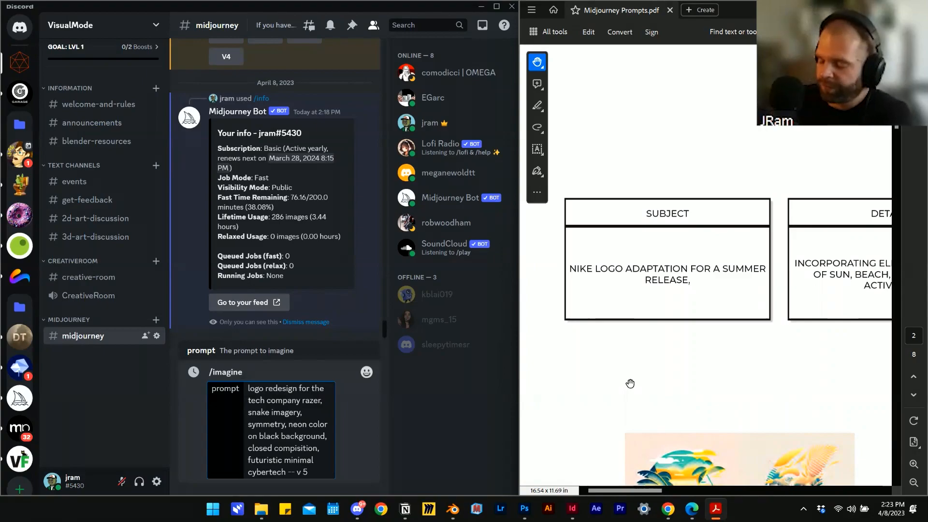
Submit the Razer logo /imagine prompt and inspect the generated image grid at full size.
scroll(630, 384, down, 5)
click(328, 467)
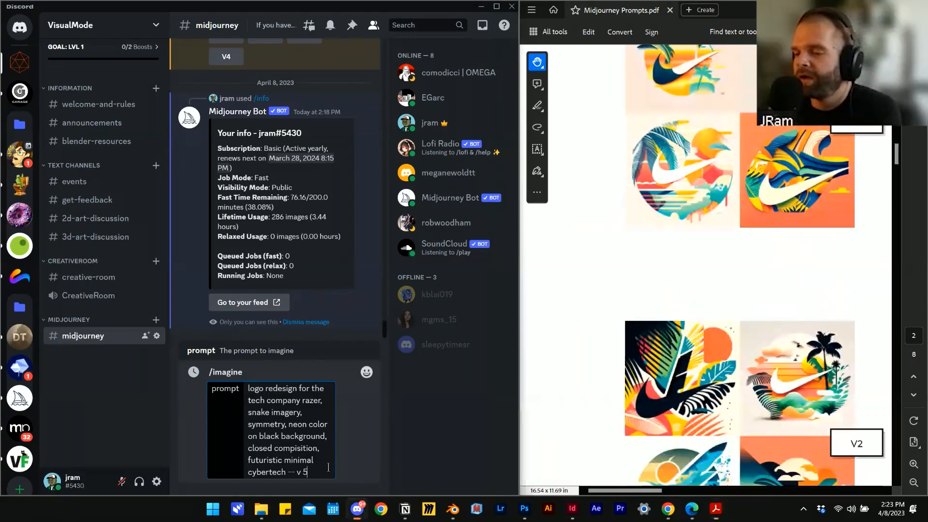
key(Return)
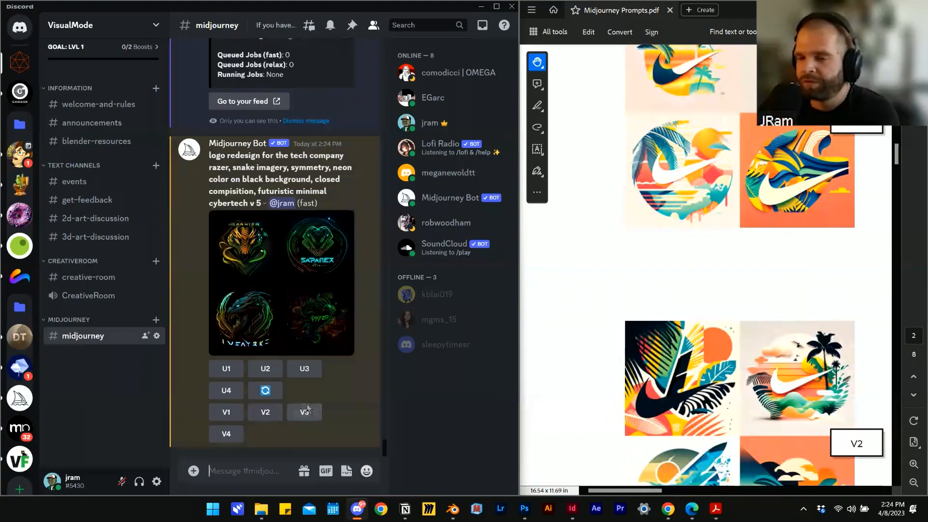
click(311, 317)
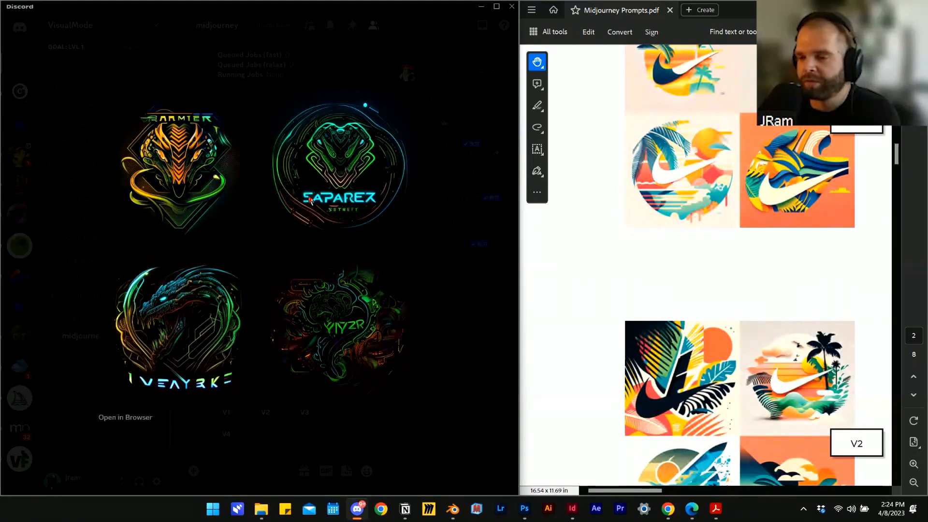
click(474, 369)
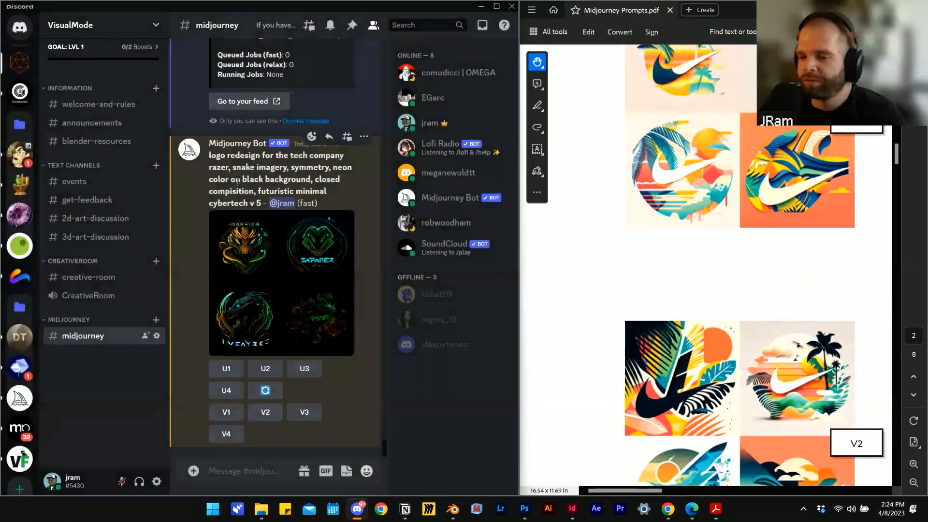
Copy the full prompt text from the generated Razer logo message.
drag(209, 155, 262, 202)
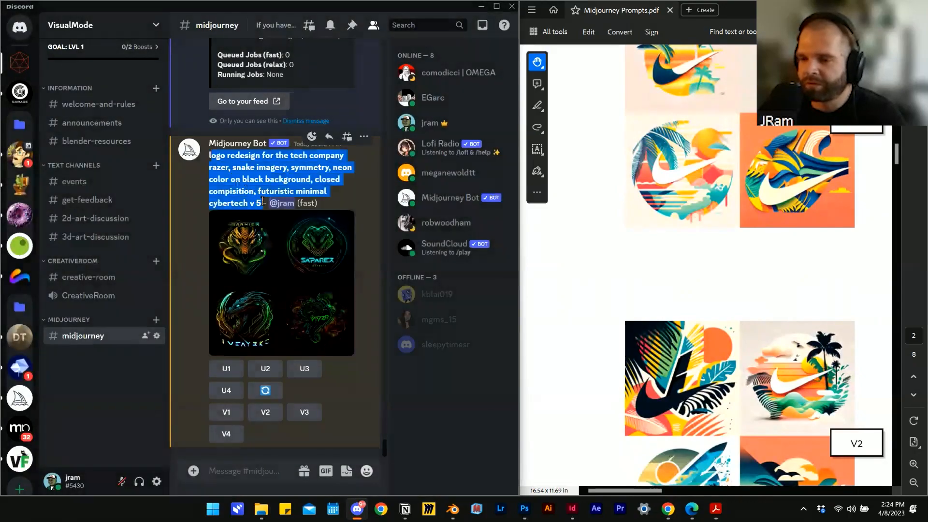
key(ctrl+c)
click(231, 468)
key(ctrl+v)
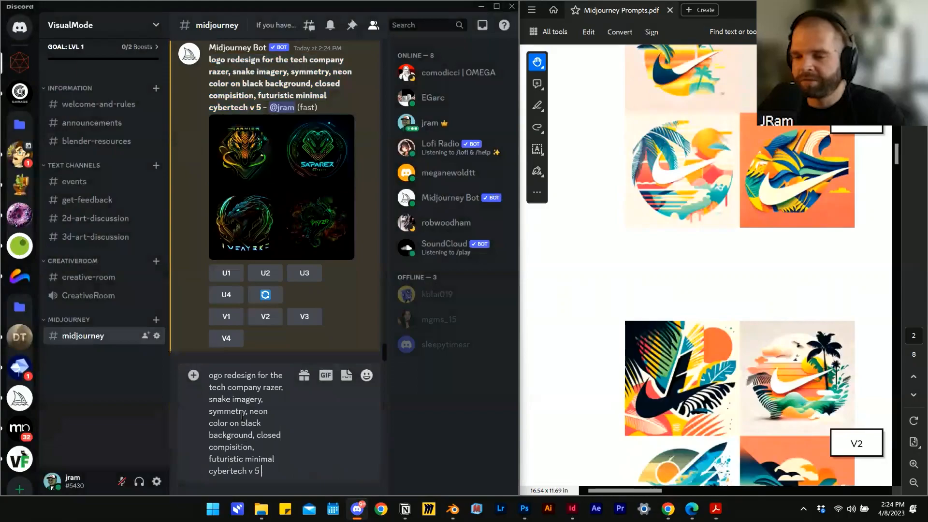
drag(243, 373, 197, 376)
click(221, 375)
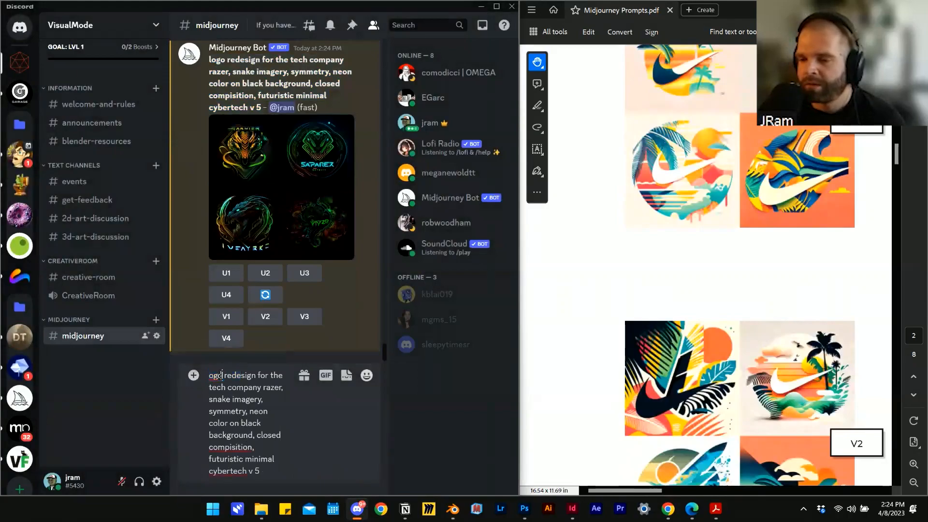
key(ctrl+a)
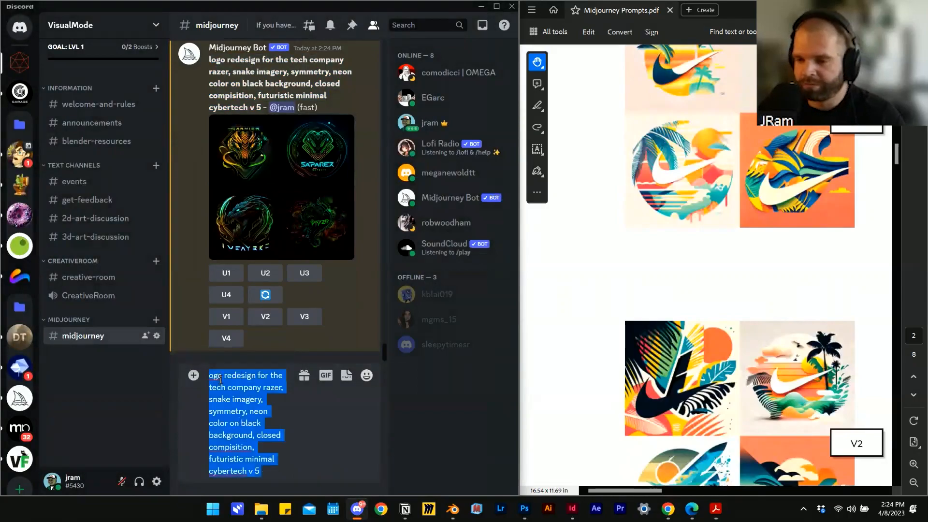
key(BackSpace)
Start a new /imagine command and fill its prompt with the copied text beginning "logo redesign for the tech company razer".
text(/ima)
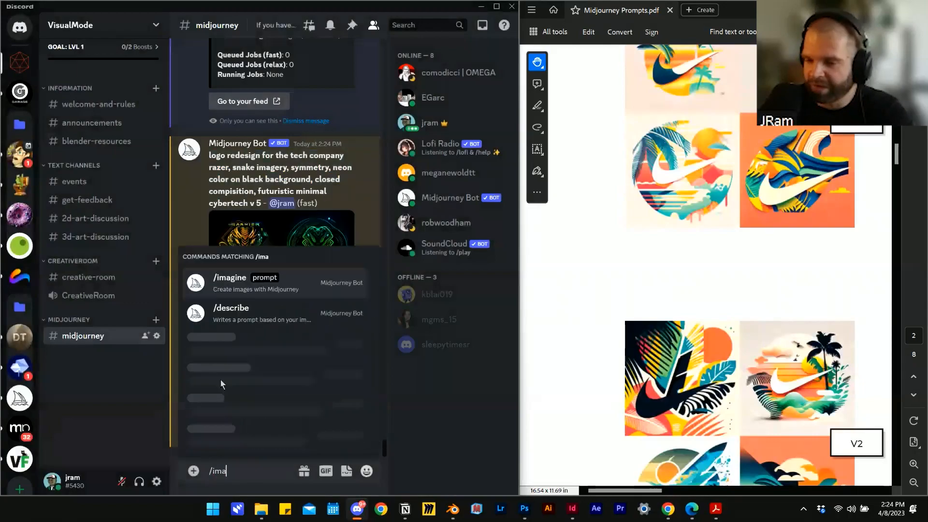
key(Tab)
key(ctrl+v)
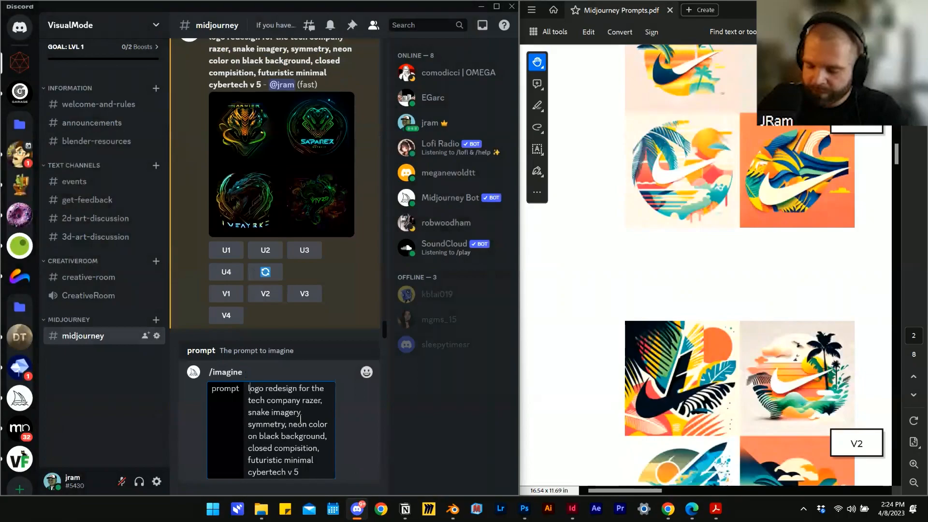
Remove the words "cybertech" and "futuristic" from the prompt so its ending reads "closed compisition, minimal v 5".
double_click(274, 468)
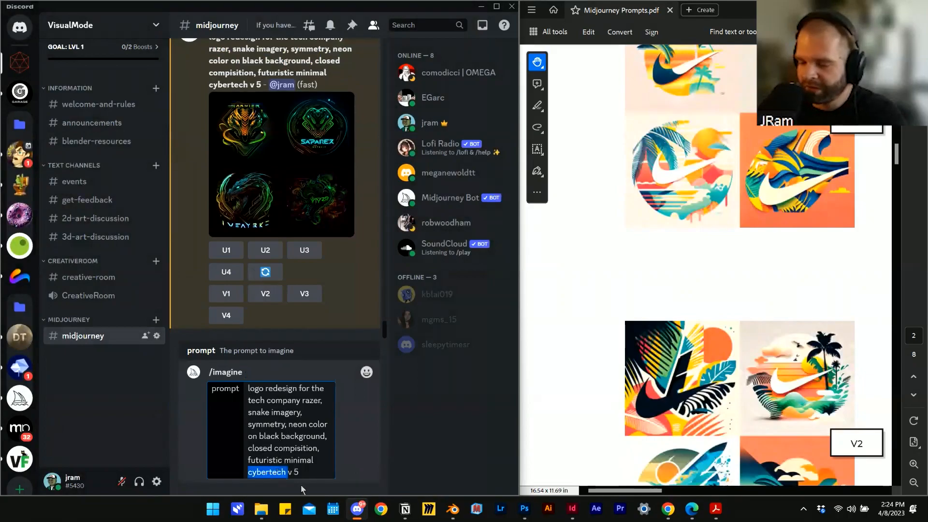
key(BackSpace)
double_click(264, 471)
key(BackSpace)
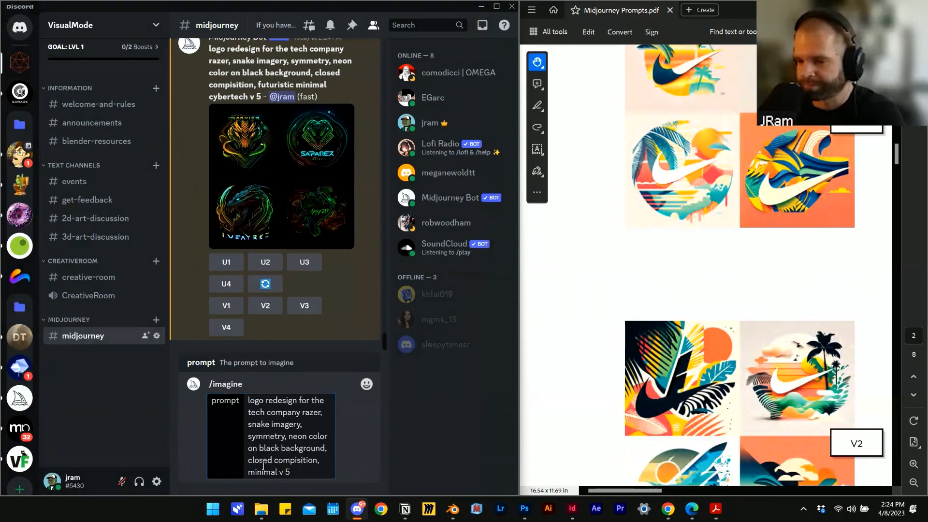
Review the enlarged grid of generated logos, and insert "radial" before "symmetry" in the prompt.
click(293, 199)
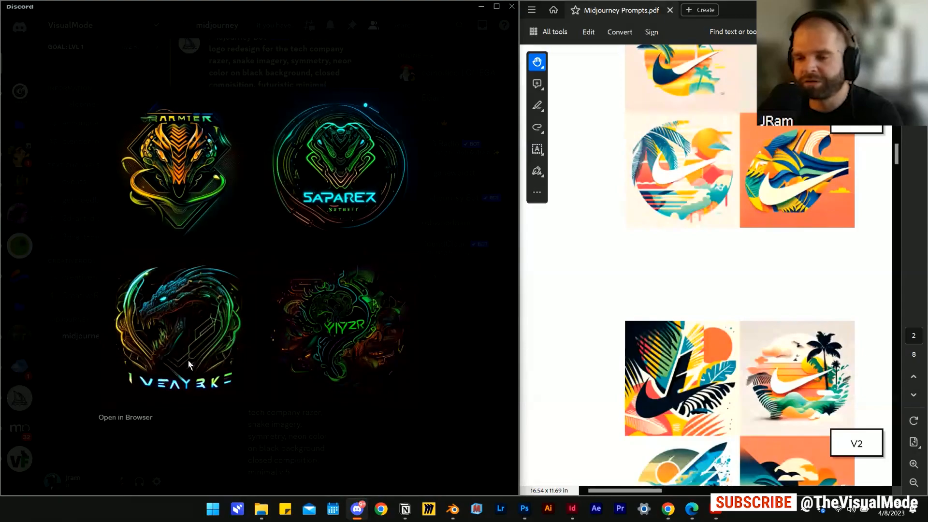
click(236, 454)
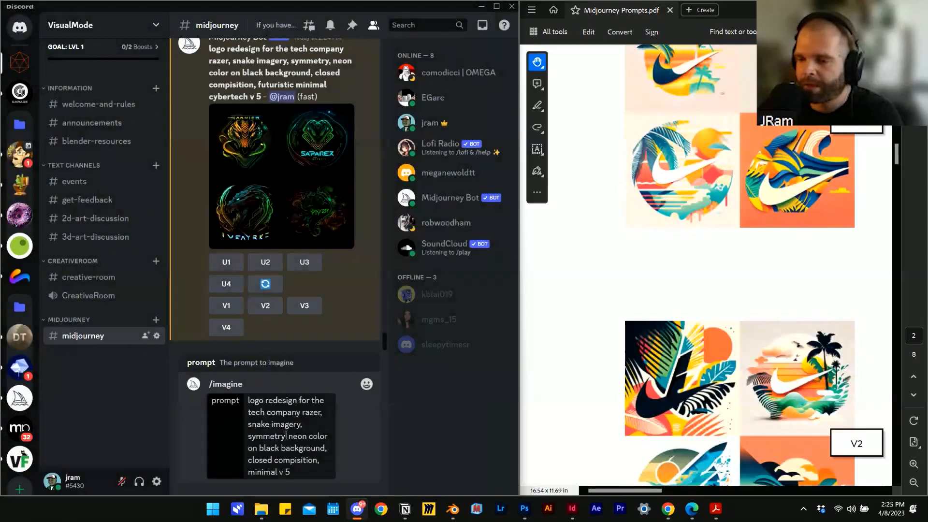
click(248, 436)
text(ra)
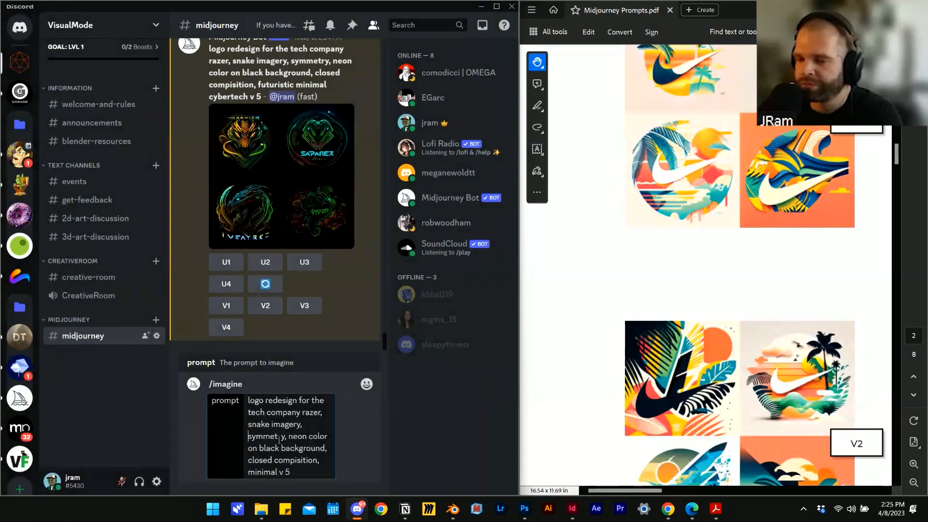
text(dial)
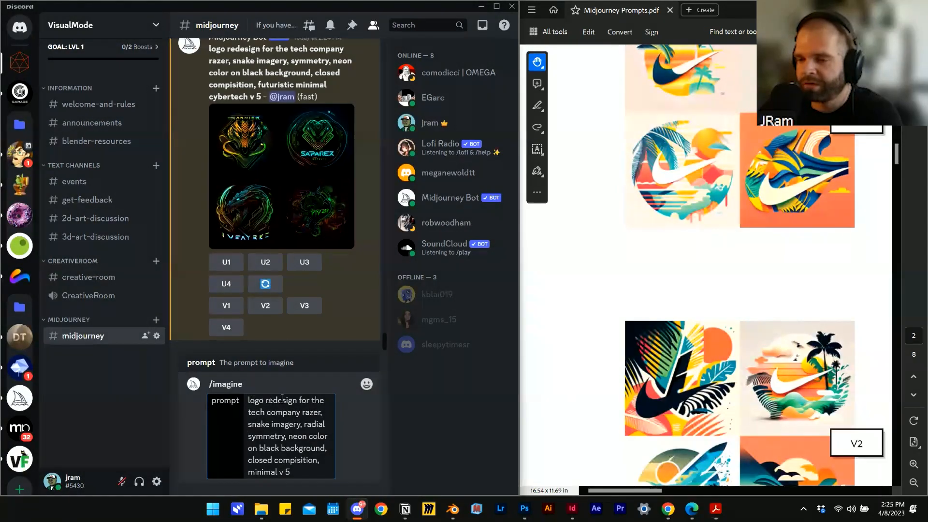
Remove "for the tech company" from the prompt and add "laptop" after "razer".
drag(299, 402, 300, 412)
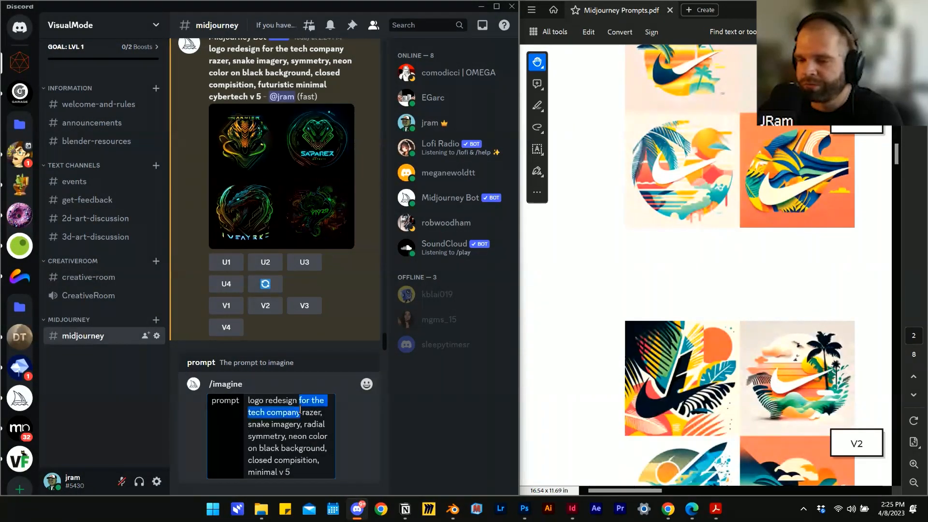
key(BackSpace)
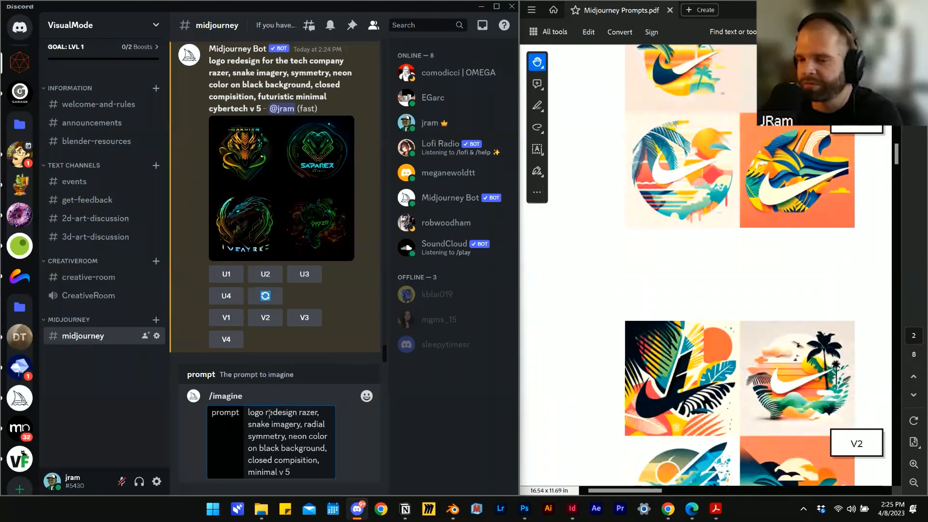
click(315, 413)
text(lap)
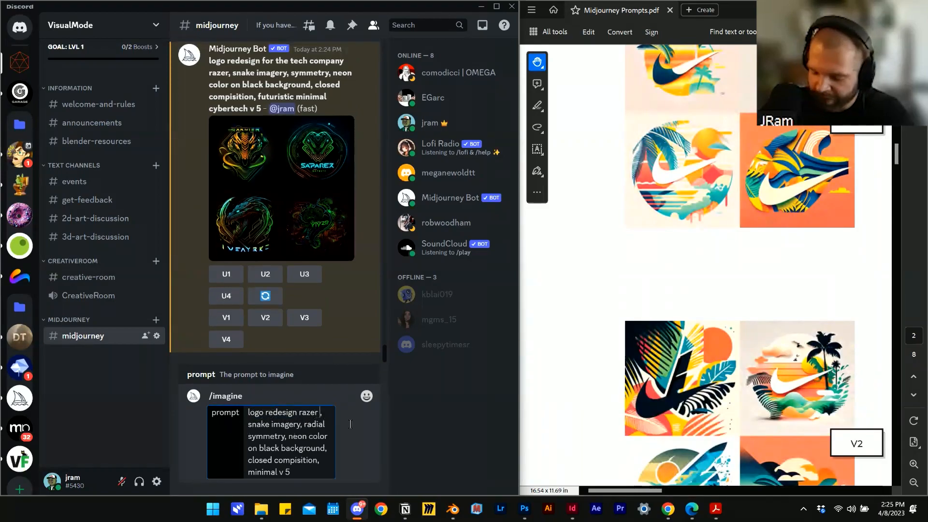
text(tops)
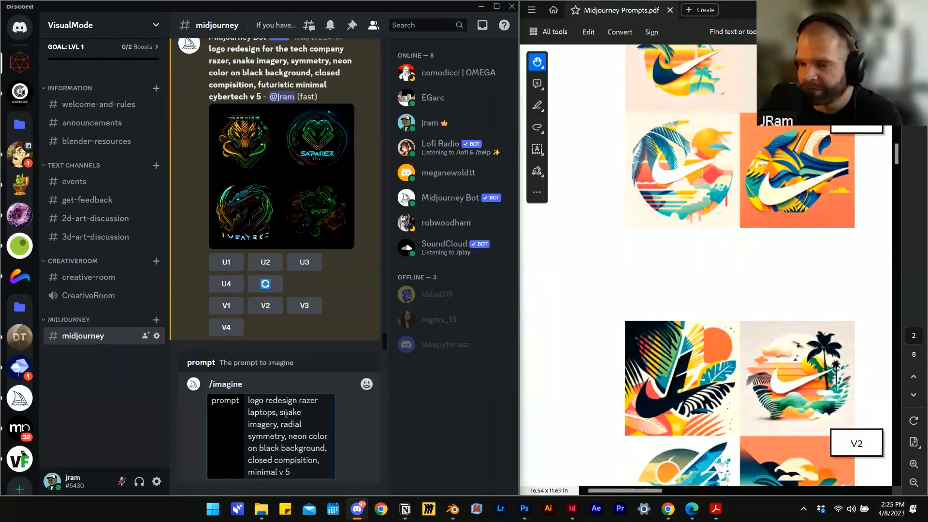
key(BackSpace)
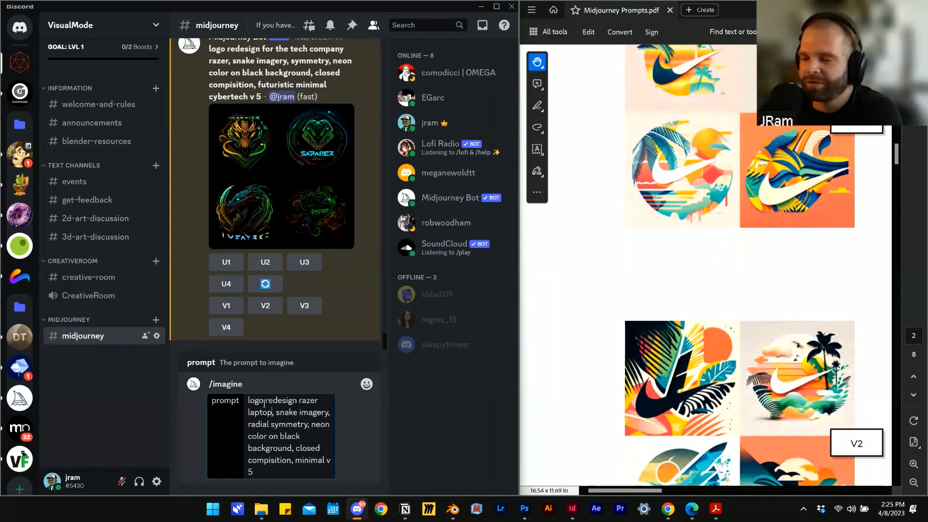
Delete "snake imagery," from the prompt and put "symmetrical snake" in front of "logo" at its beginning.
drag(274, 409, 330, 413)
key(BackSpace)
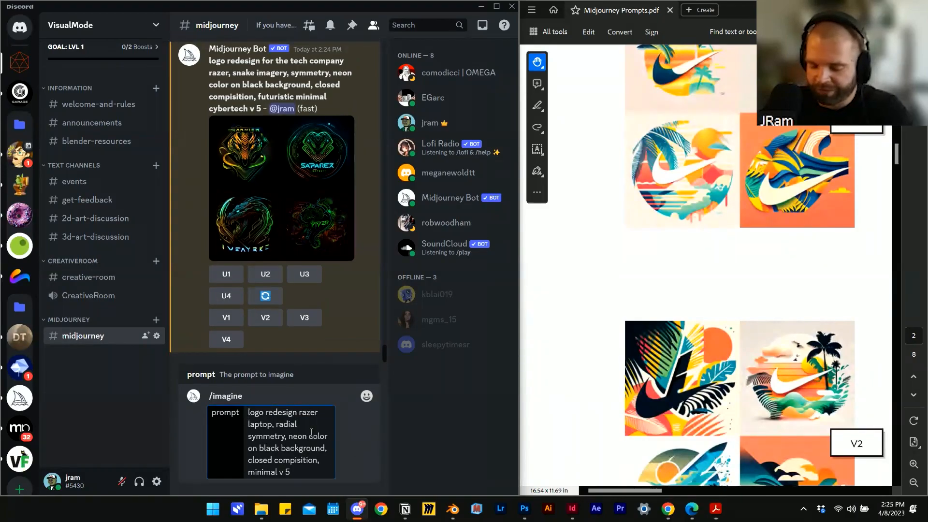
text(symmetrical )
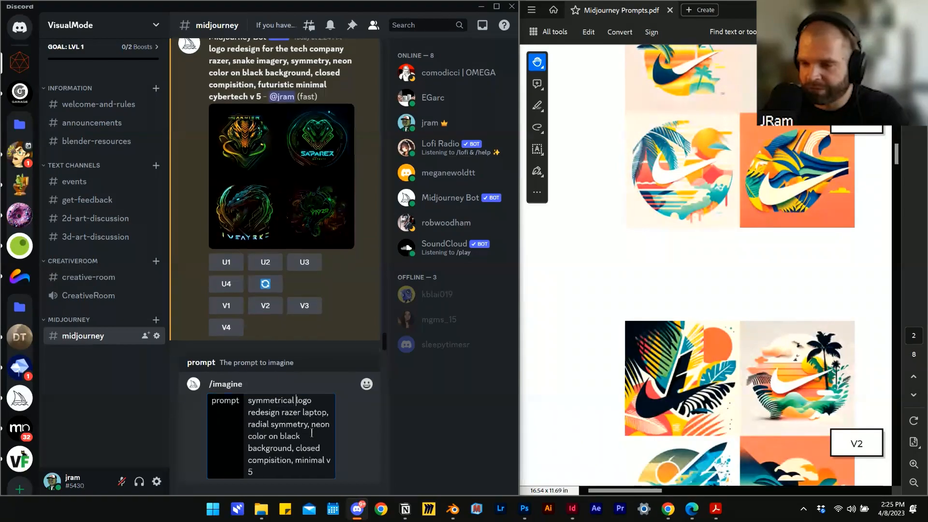
text(snake)
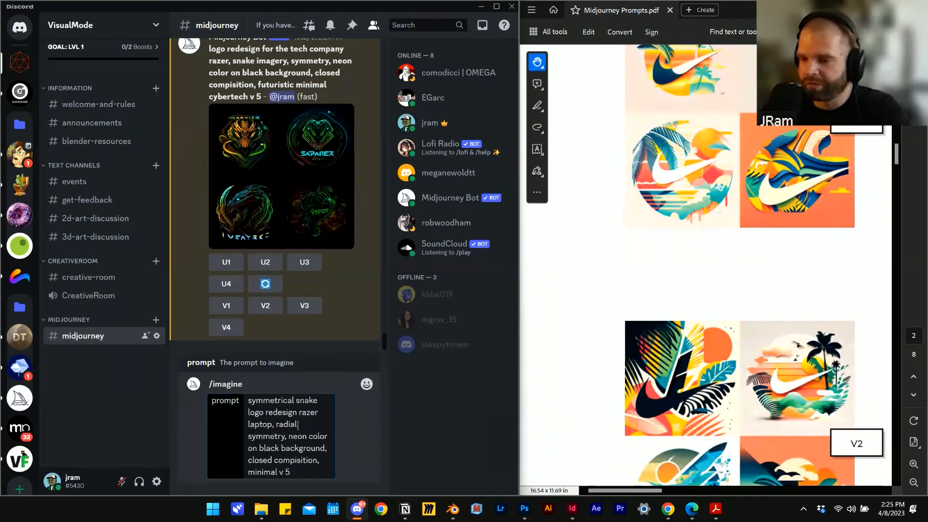
Delete "redesign razer laptop" and the extra space so the prompt begins "symmetrical snake logo, radial symmetry".
double_click(281, 411)
click(266, 412)
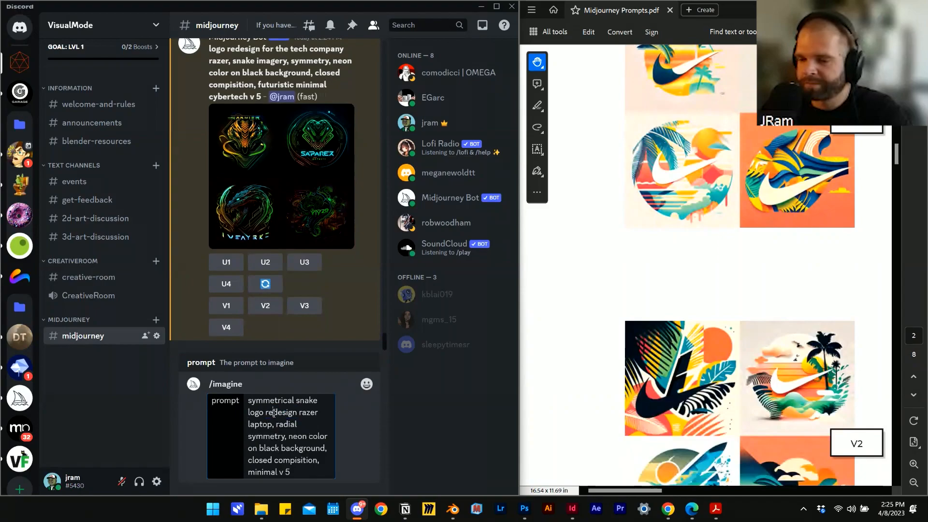
drag(267, 412, 272, 422)
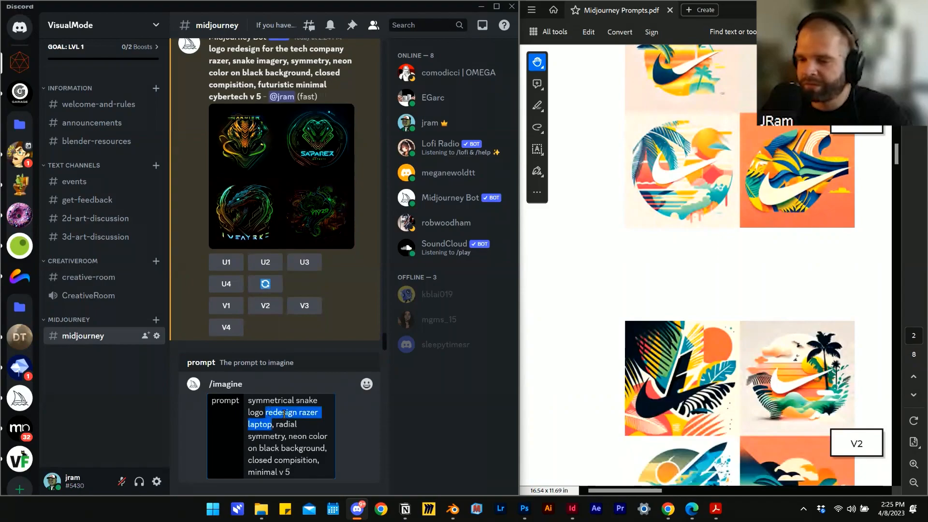
key(BackSpace)
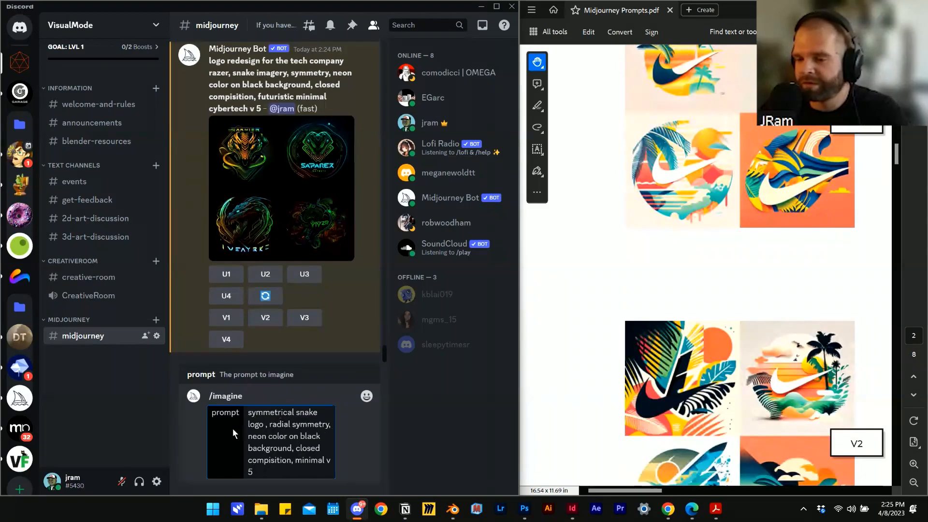
key(BackSpace)
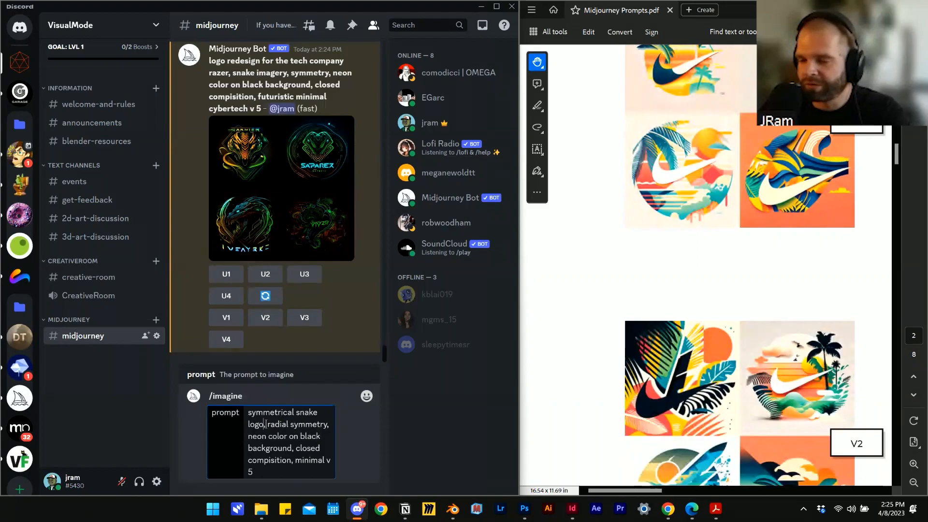
Insert "minimal design," between "symmetrical snake logo," and "radial symmetry" in the prompt.
text(minim)
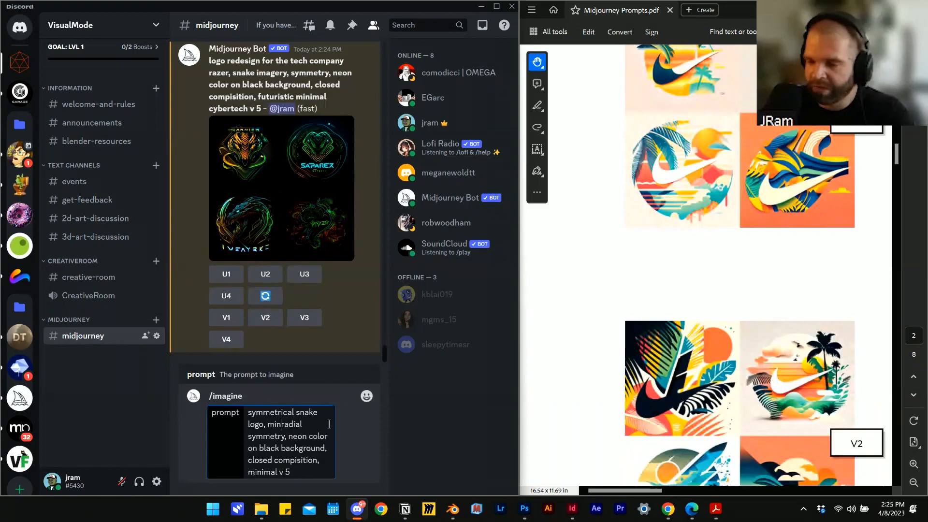
text(al des)
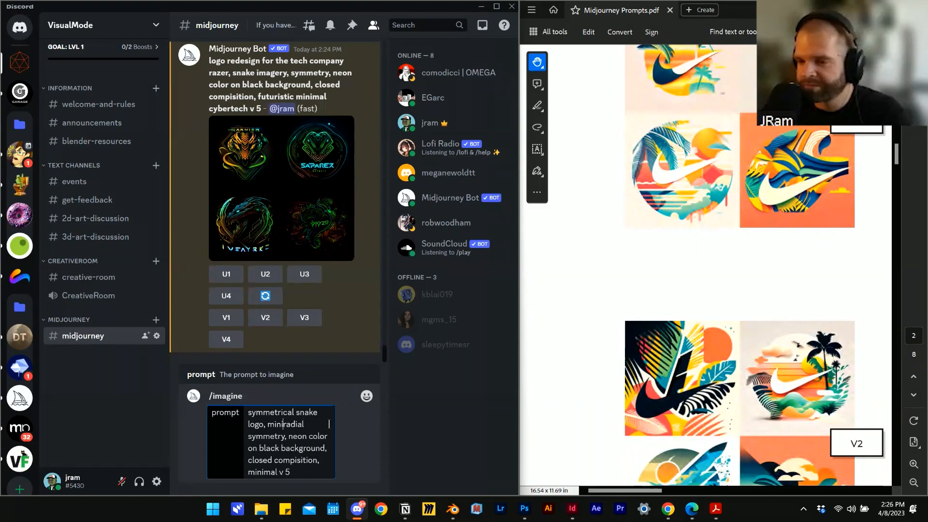
text(ign)
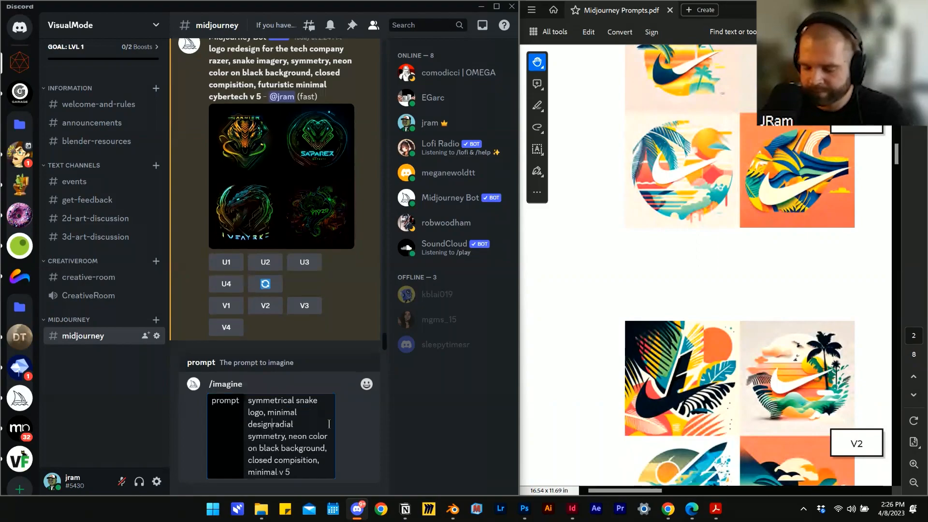
text(,)
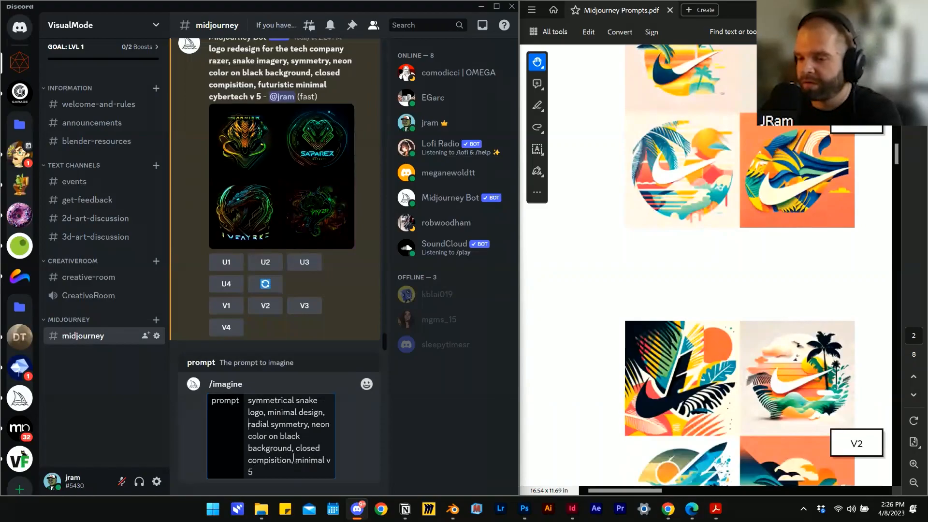
Replace "minimal" before "v 5" in the prompt with "simple svg" and submit the /imagine request.
drag(297, 461, 323, 464)
key(BackSpace)
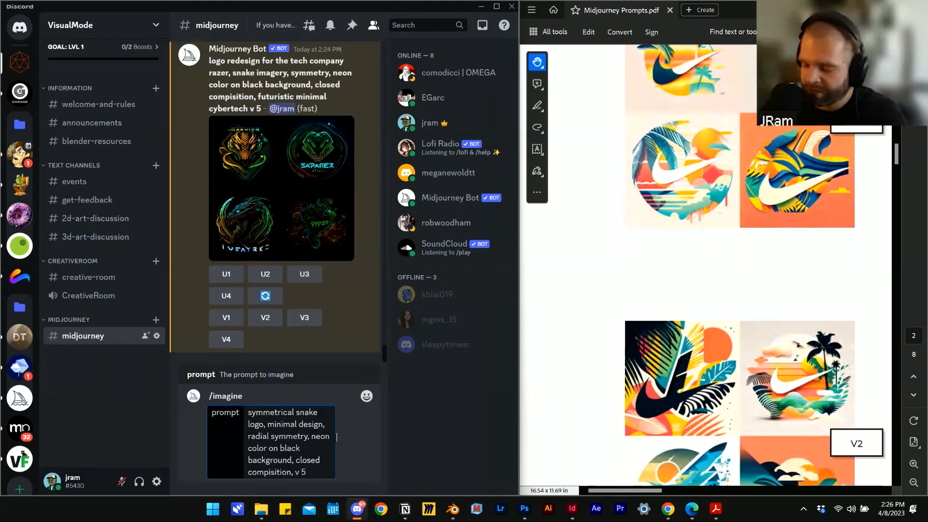
text(simple)
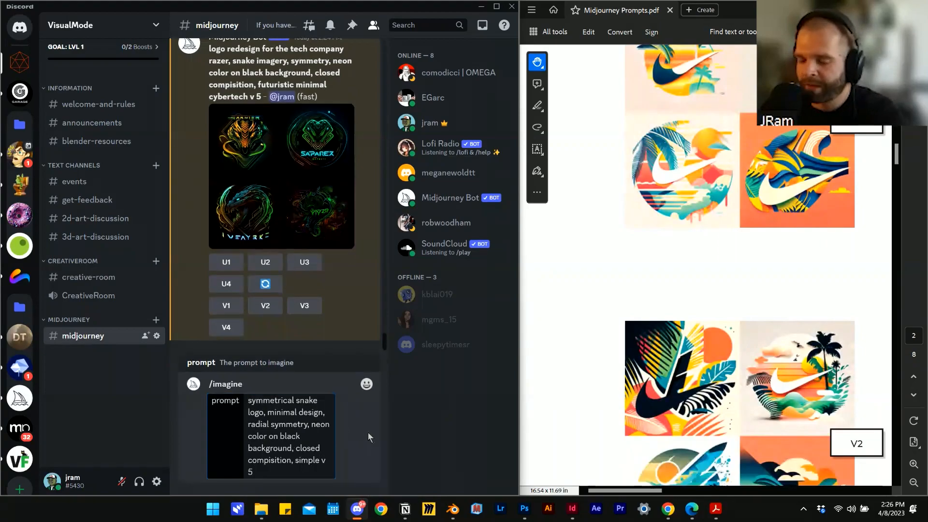
text( sy)
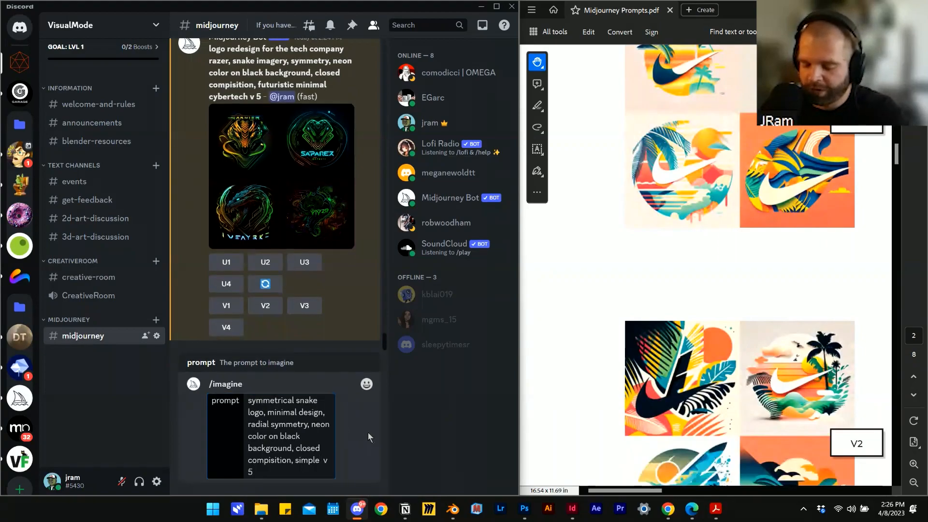
text(g)
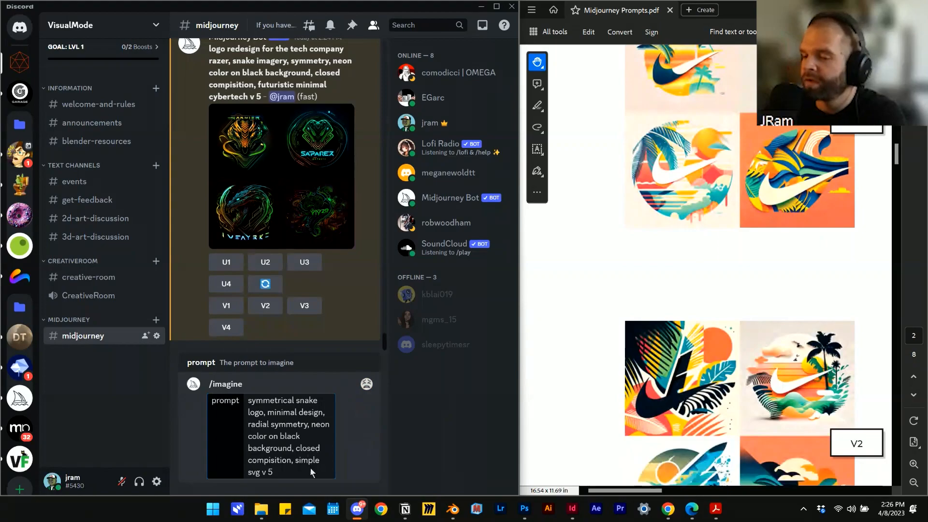
key(Return)
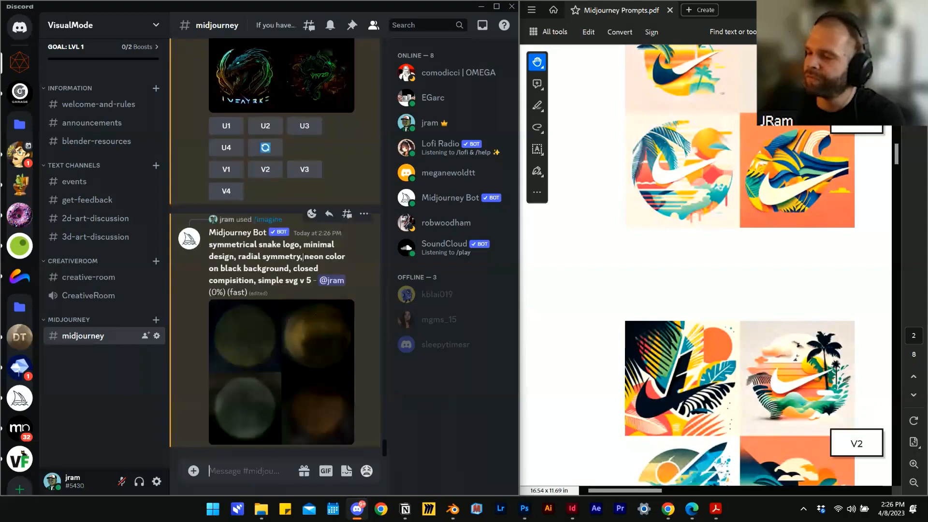
Look through the Nike logo examples in Midjourney Prompts.pdf down to the blend example on page 3.
scroll(762, 328, down, 3)
scroll(763, 327, down, 5)
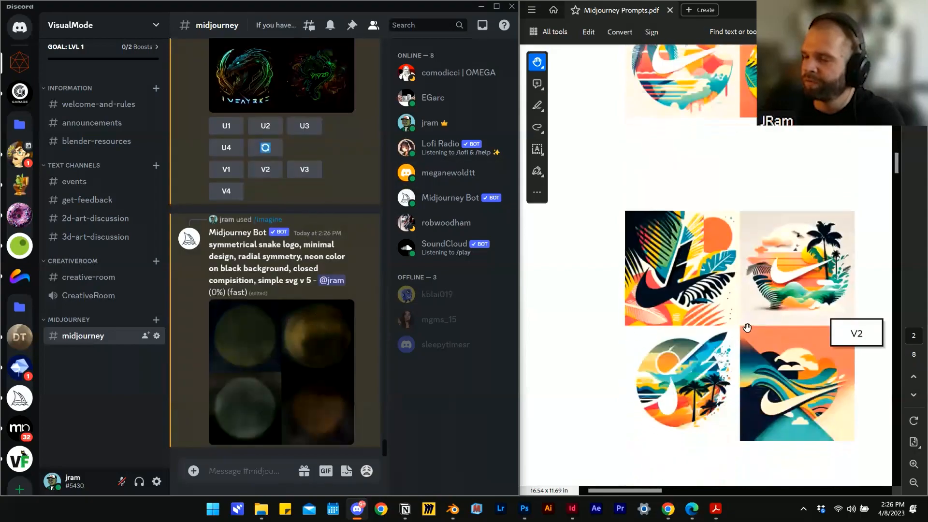
scroll(789, 276, down, 6)
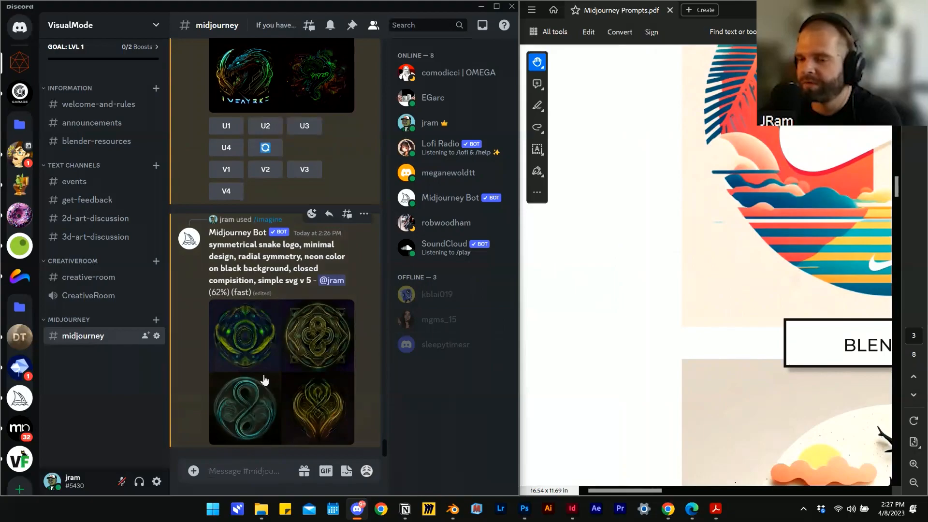
Inspect the enlarged symmetrical snake logo grid, close it, and request variations of images 2 and 4.
click(286, 296)
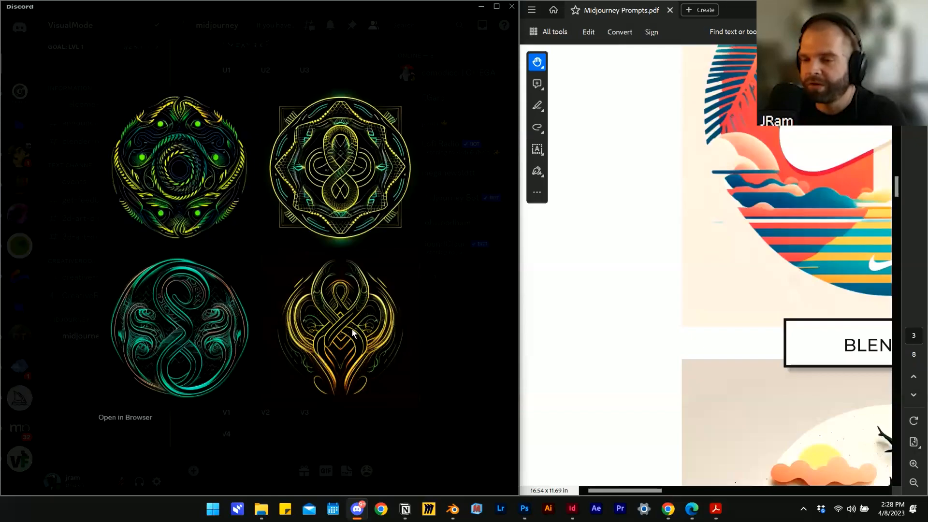
click(466, 330)
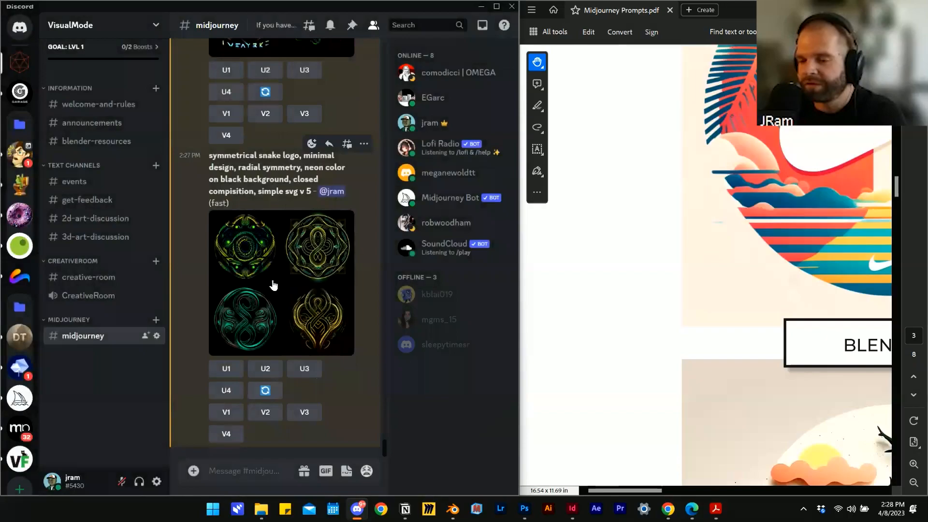
click(265, 415)
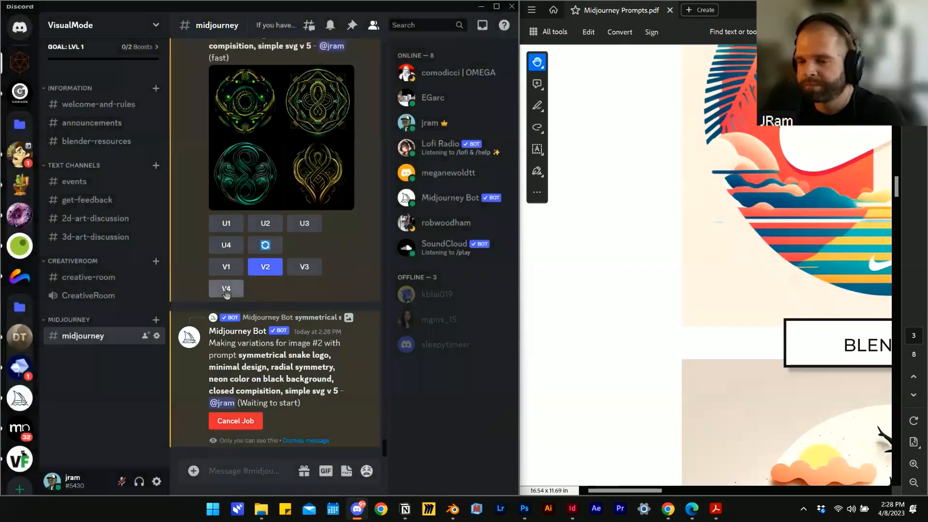
click(226, 288)
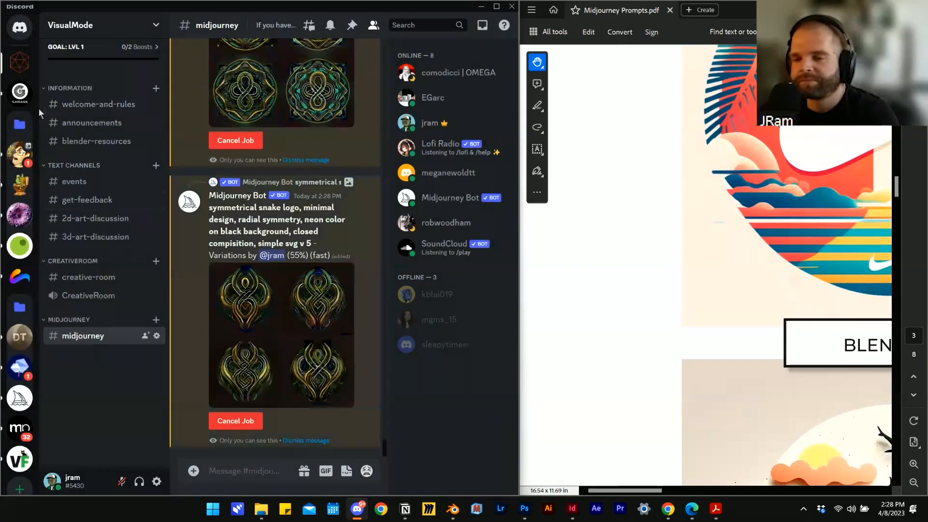
Open the newbies-36 newcomer room on the Midjourney server and view its latest messages.
click(17, 403)
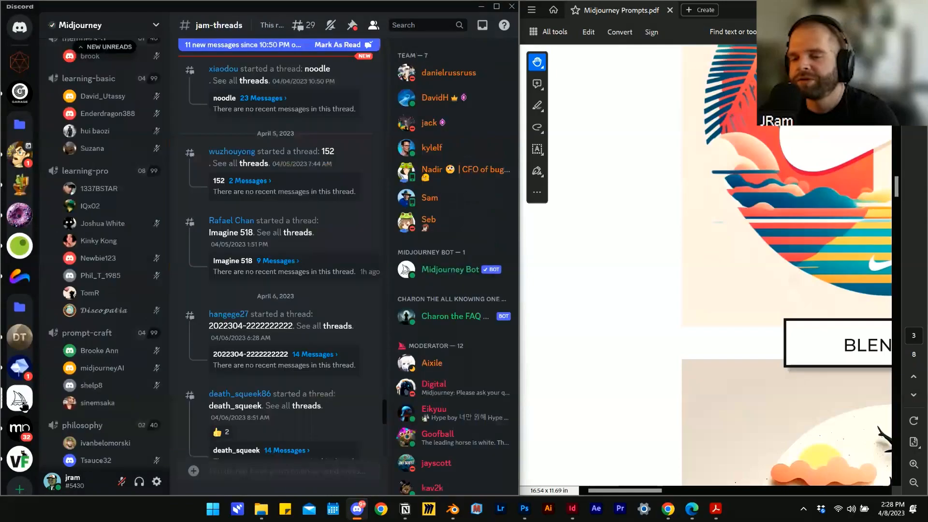
scroll(115, 200, up, 15)
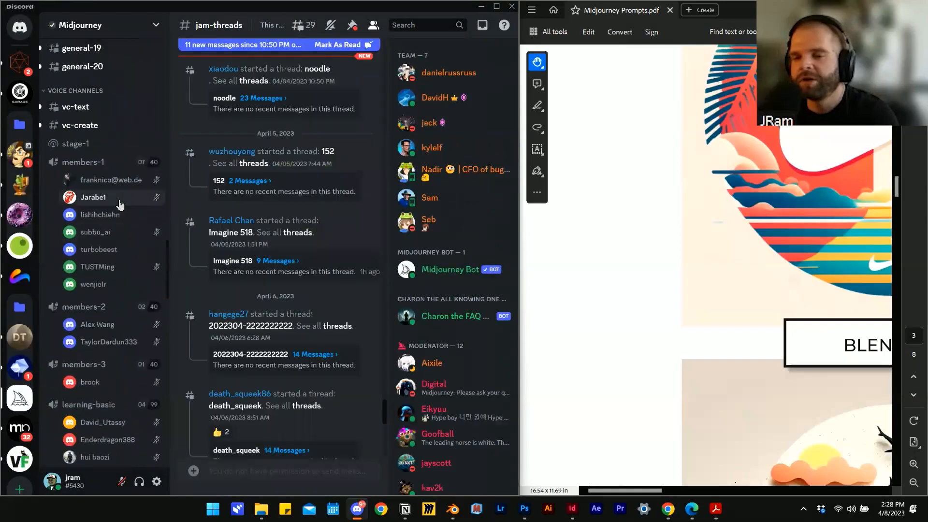
scroll(96, 231, up, 15)
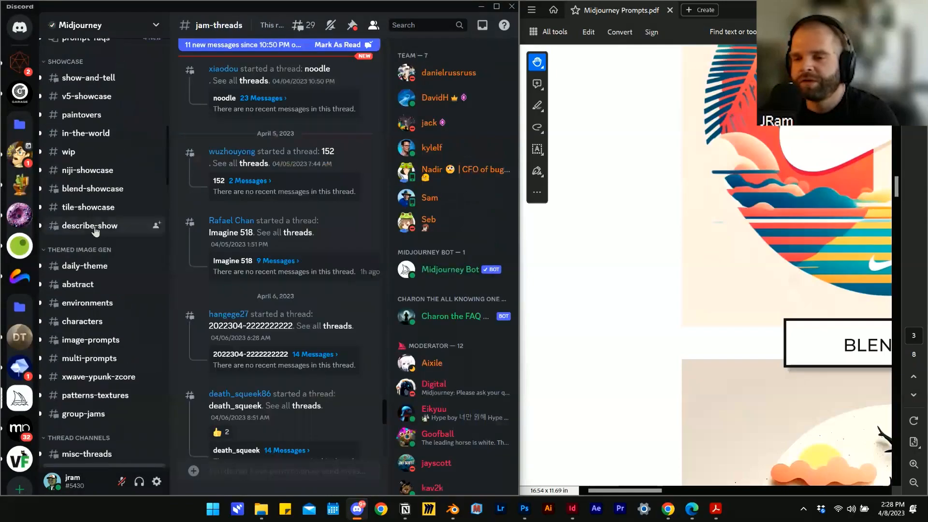
scroll(95, 231, up, 5)
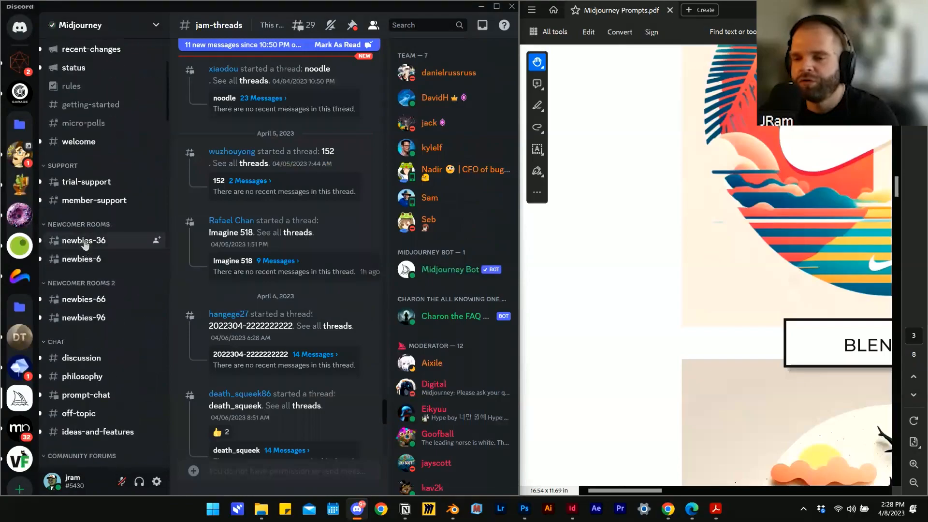
mouse_move(97, 243)
scroll(96, 243, up, 3)
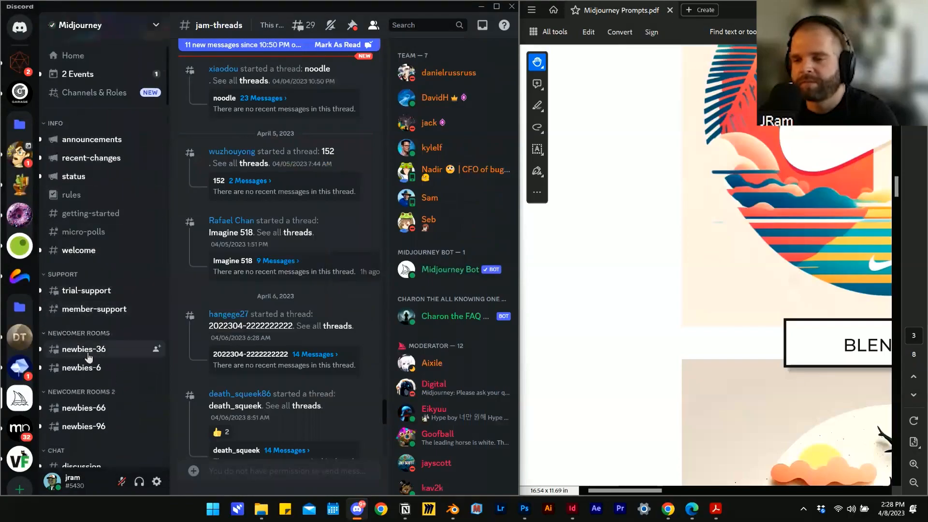
click(92, 353)
scroll(83, 327, down, 2)
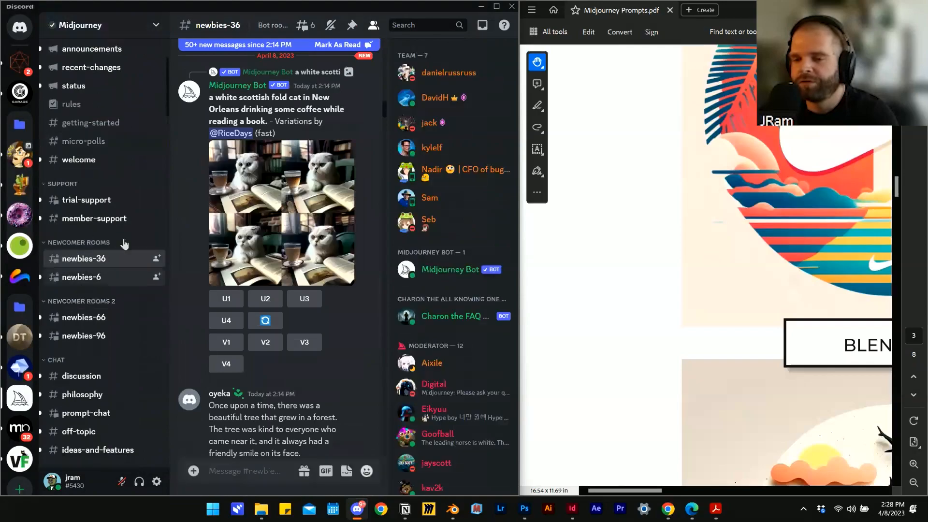
scroll(365, 415, down, 15)
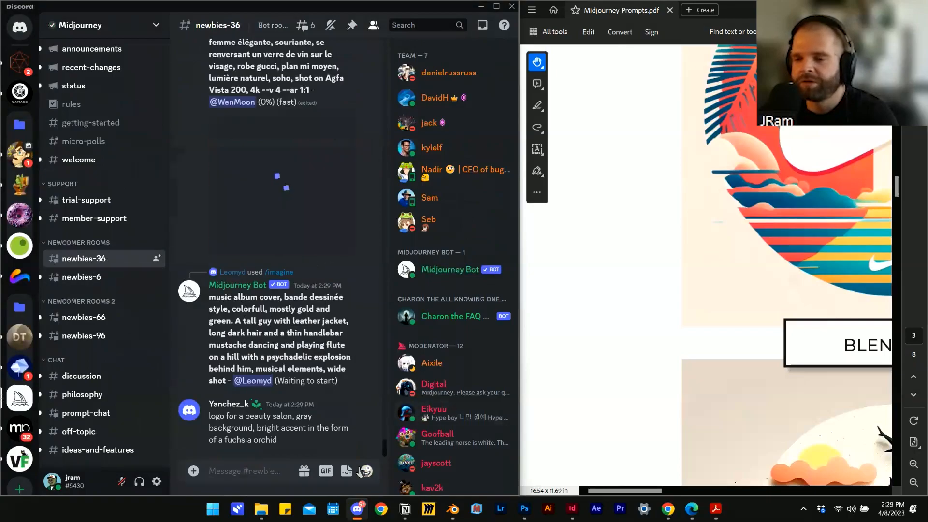
click(258, 471)
text(/im)
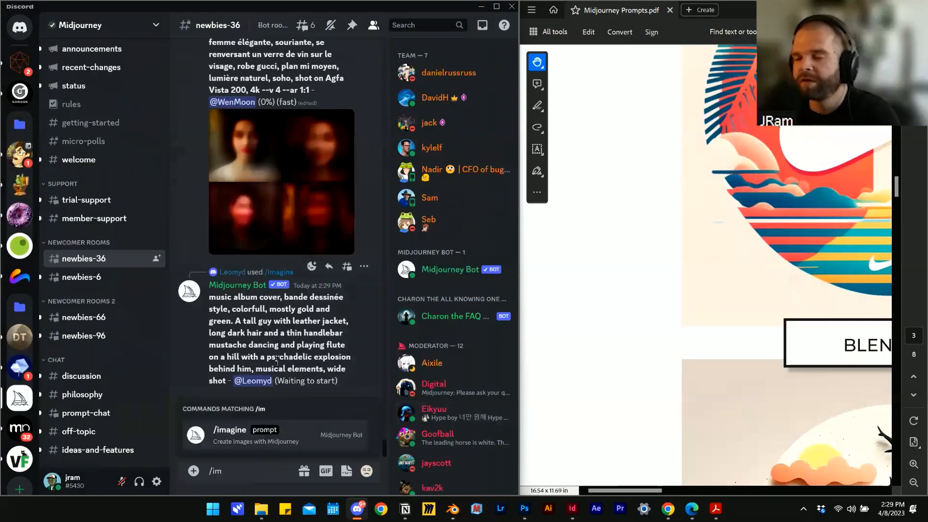
click(276, 445)
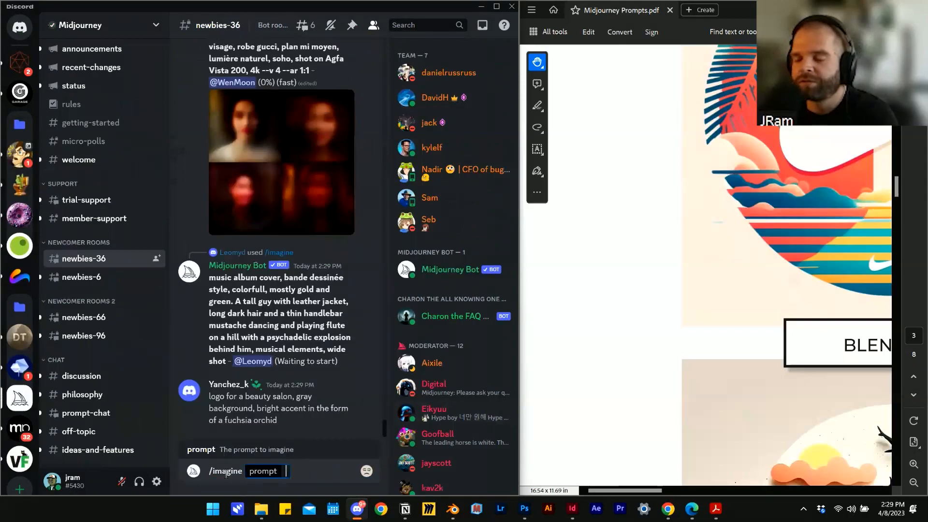
click(316, 468)
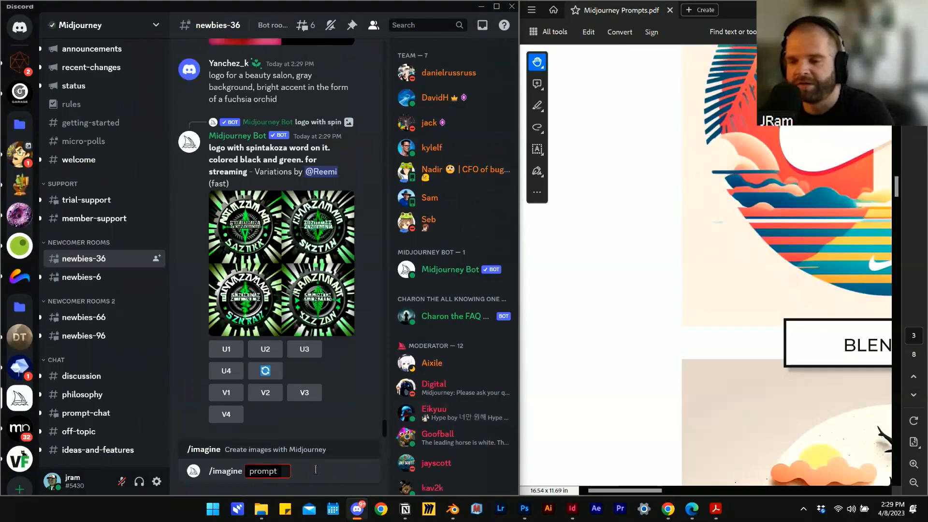
key(BackSpace)
key(BackSpace)
key(BackSpace)
key(BackSpace)
key(BackSpace)
key(BackSpace)
key(BackSpace)
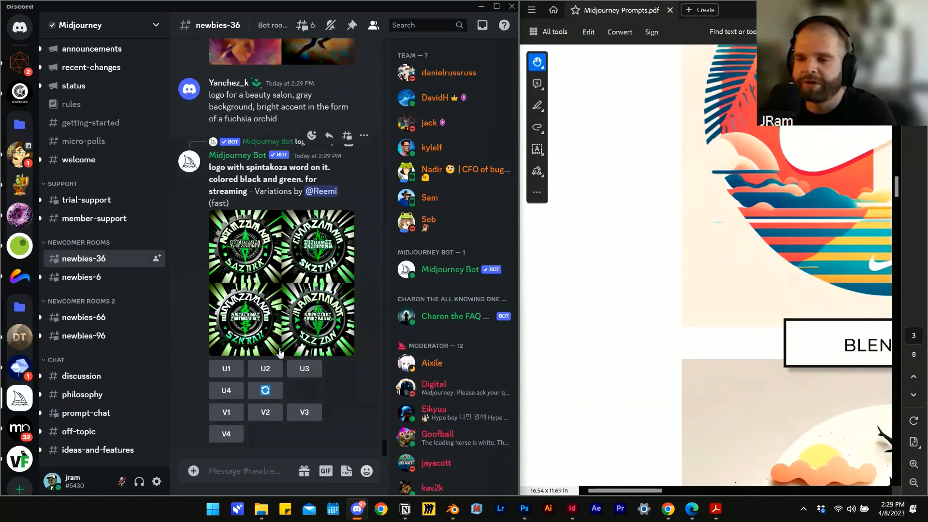
Return to the VisualMode server's midjourney channel, inspect the enlarged circular snake variations, and request variations of image 4.
click(20, 62)
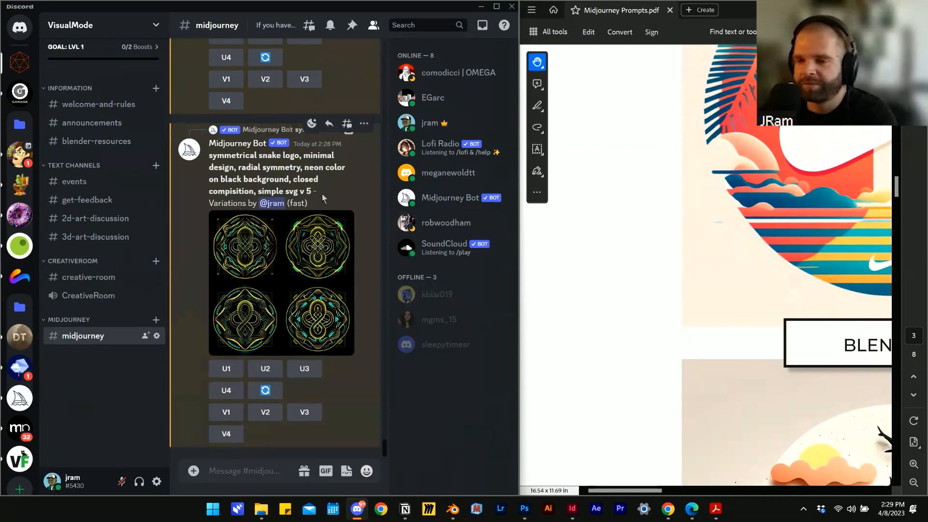
click(322, 300)
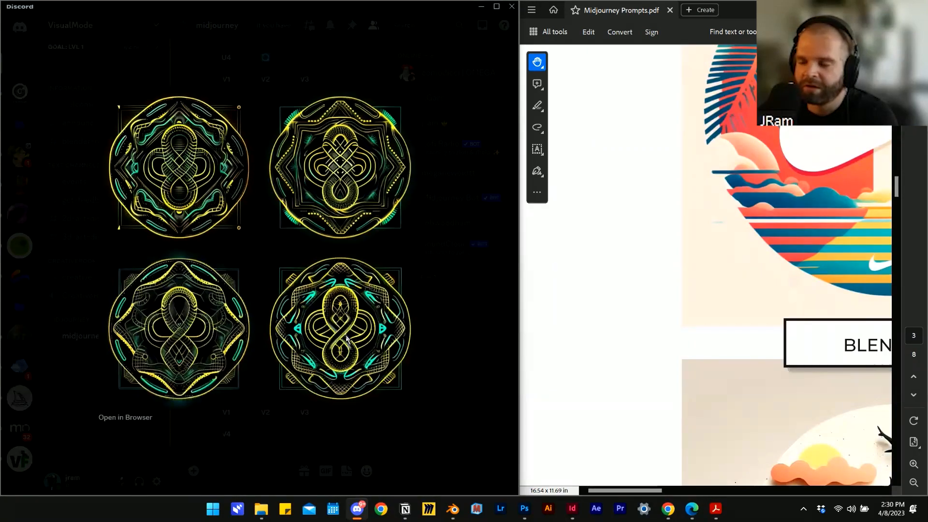
click(269, 433)
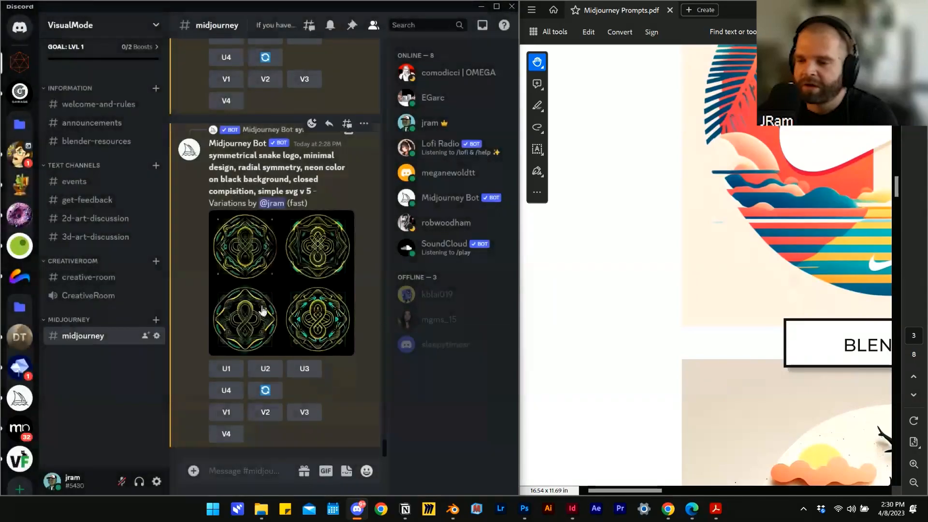
click(226, 434)
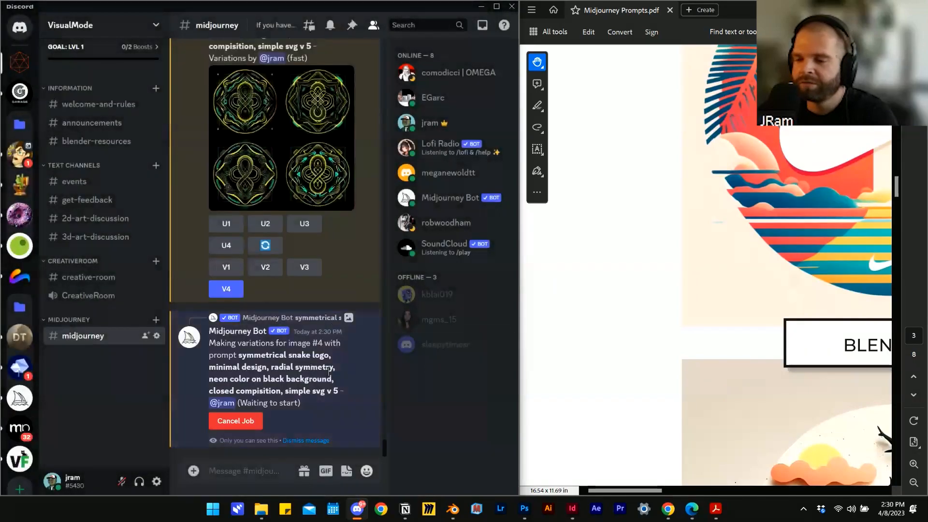
Compare enlarged previews of the earlier gold interlaced-snake variations and the newest circular snake variations.
scroll(329, 376, up, 5)
scroll(329, 376, up, 3)
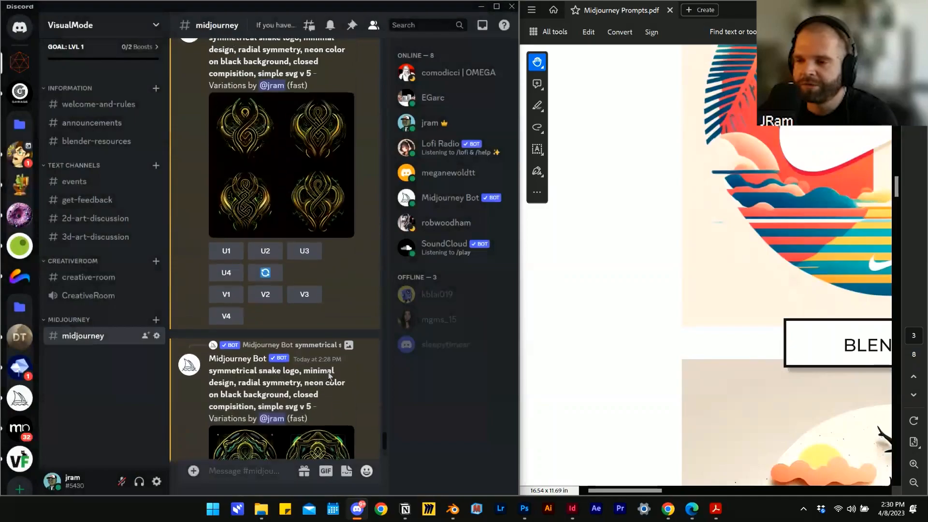
scroll(320, 308, down, 4)
scroll(319, 308, down, 5)
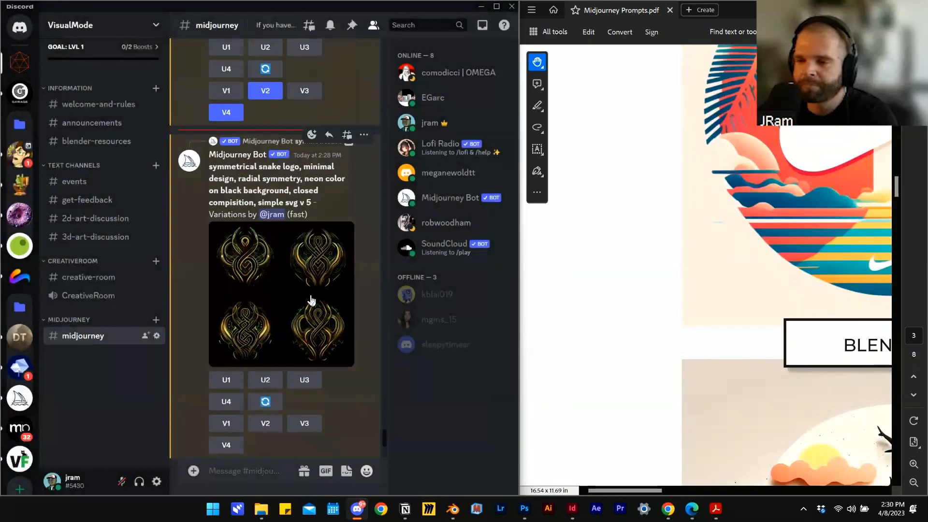
click(297, 307)
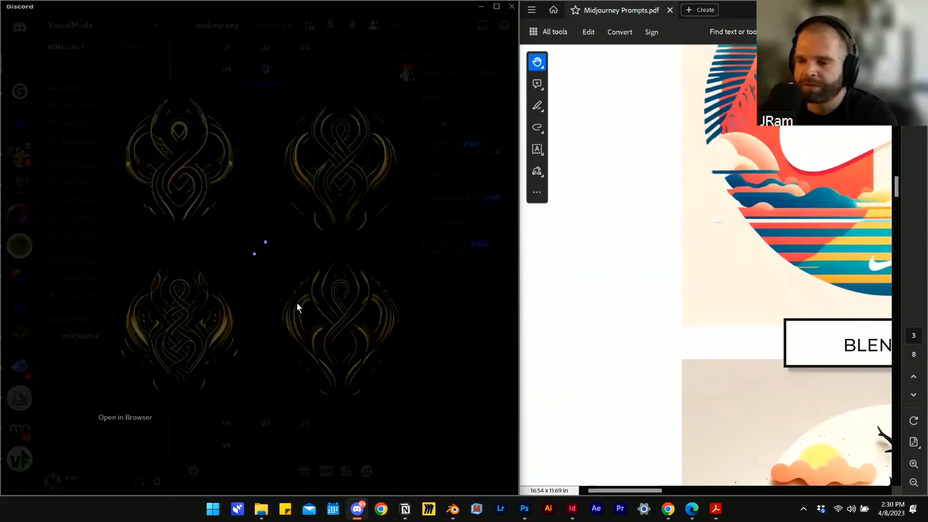
click(282, 433)
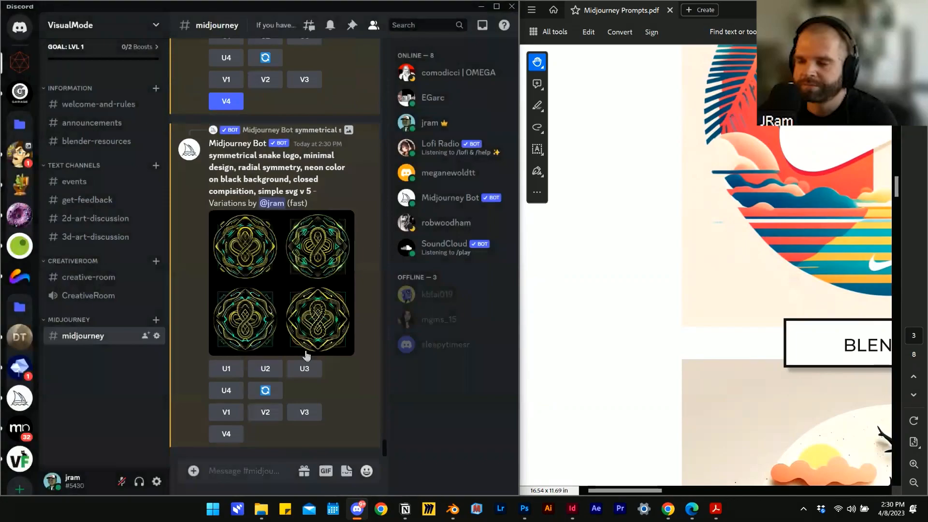
click(311, 295)
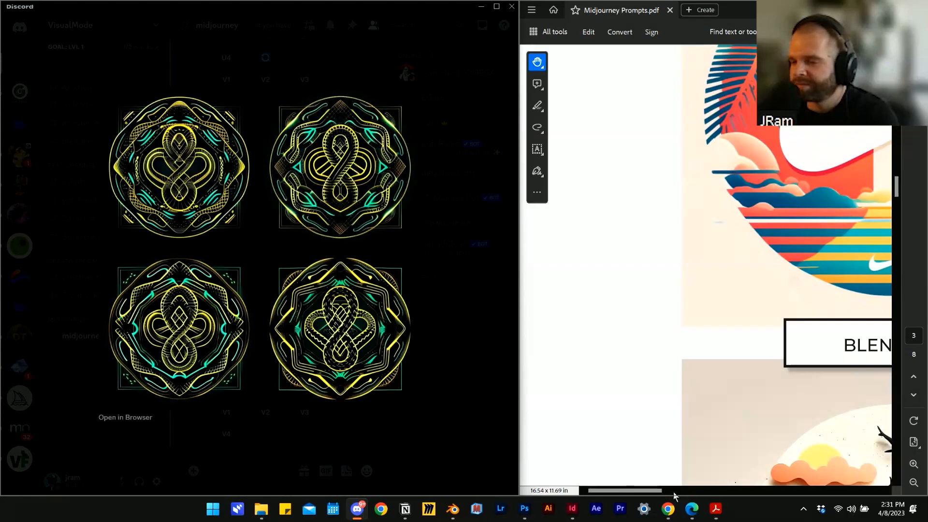
Switch to Chrome, search Google Images for "razer", and preview the Wikipedia image of the three-snake Razer logo.
click(668, 508)
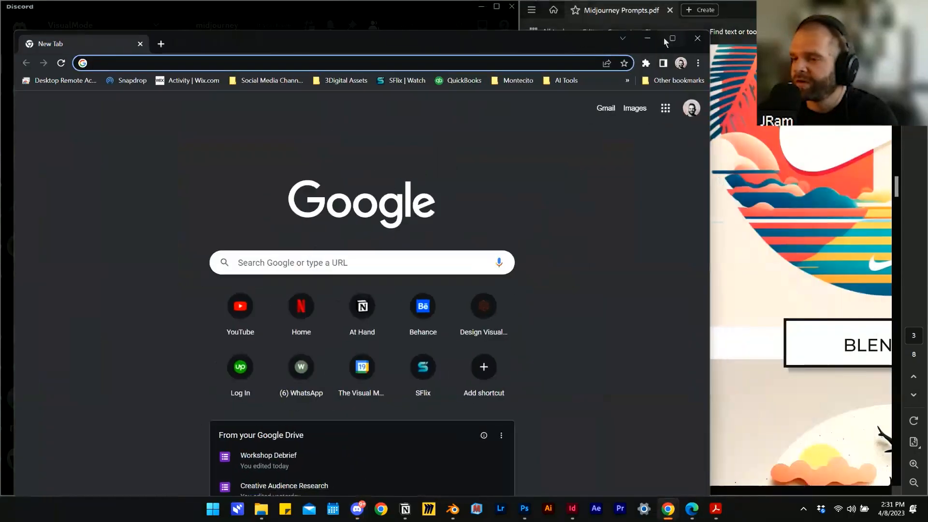
text(razer)
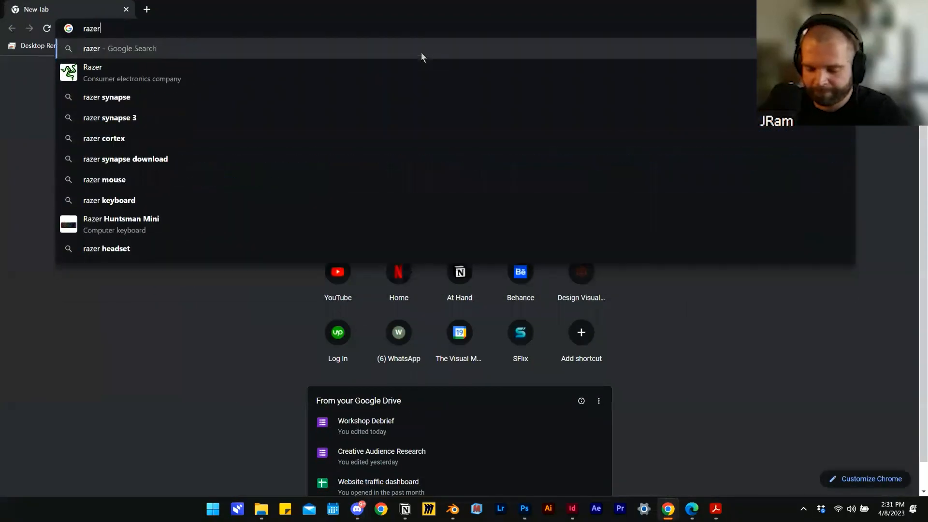
key(Return)
click(206, 114)
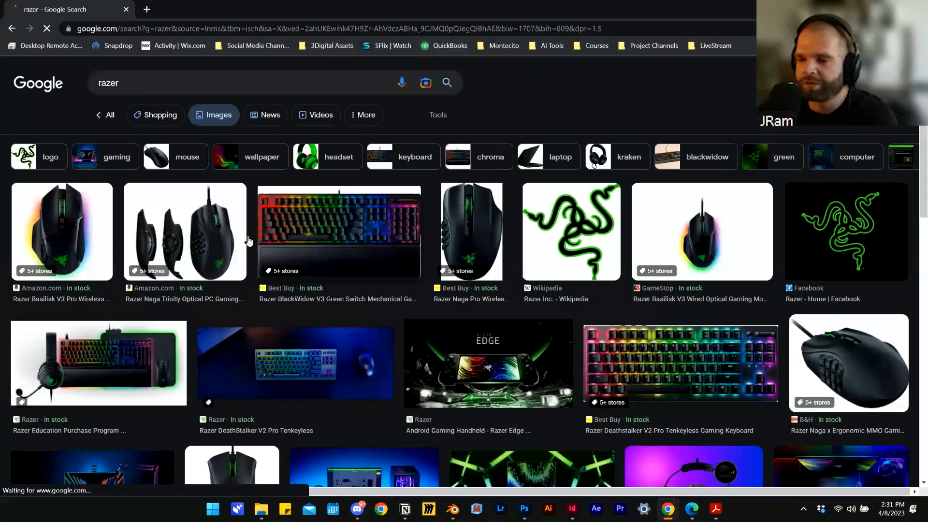
click(578, 240)
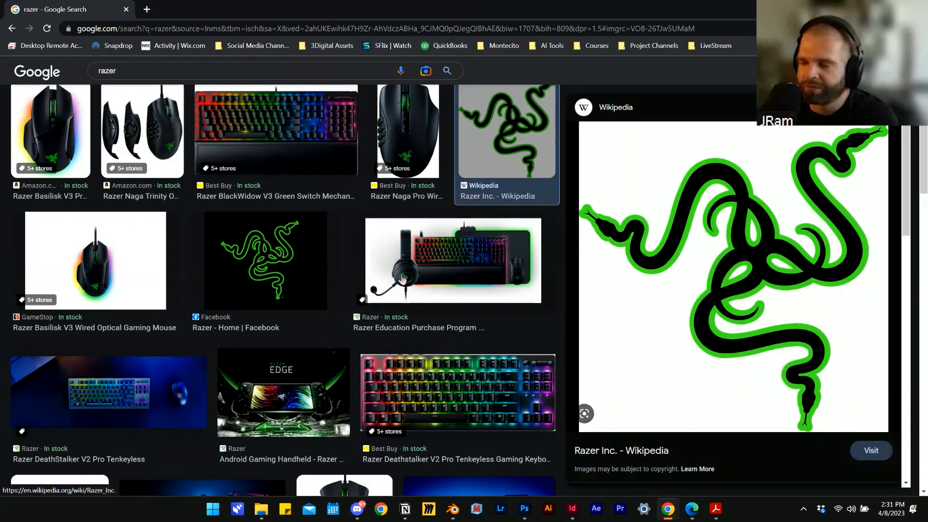
Browse the "razer" image results and preview the Razer DeathAdder Essential mouse to examine its logo.
scroll(365, 333, down, 7)
click(349, 160)
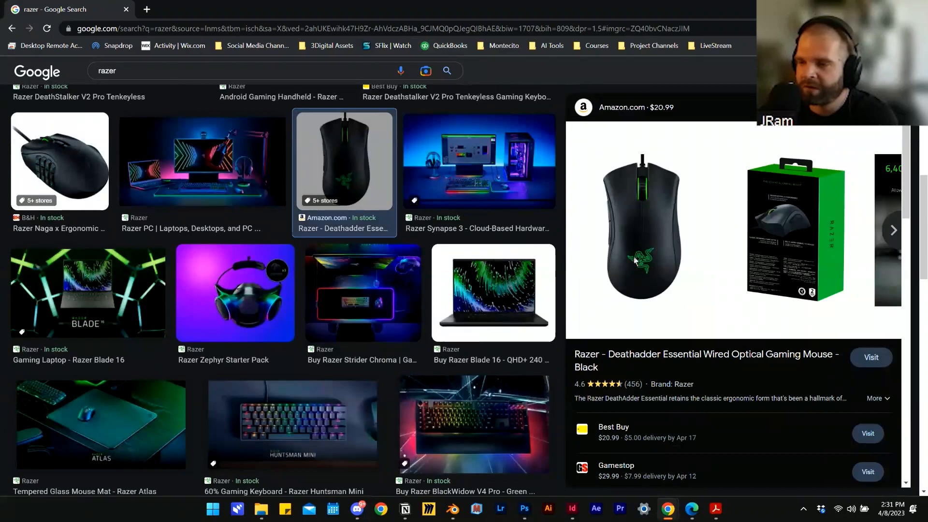
scroll(241, 232, down, 2)
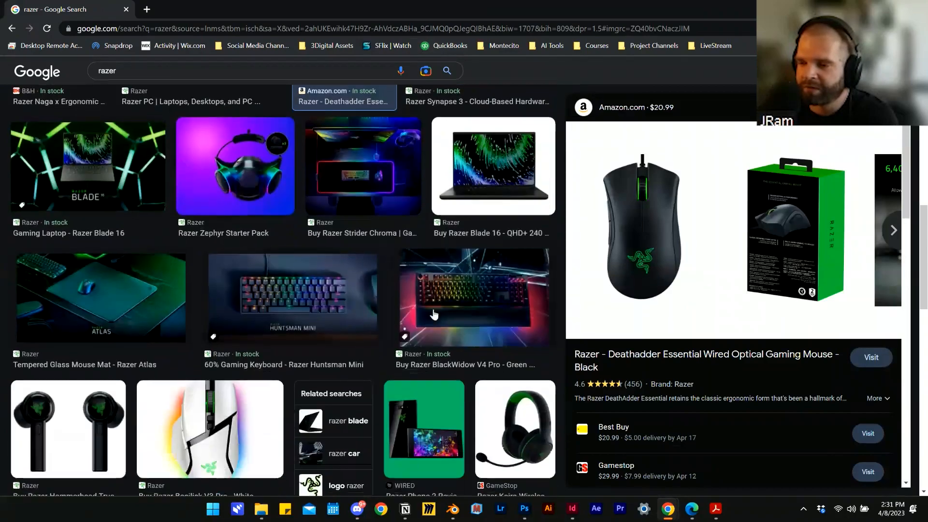
scroll(327, 236, up, 1)
scroll(223, 296, up, 6)
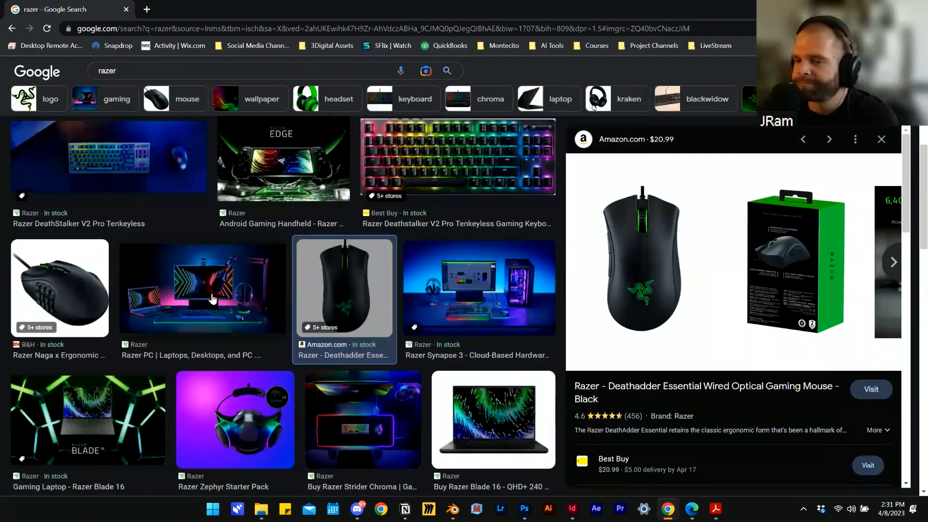
scroll(222, 296, up, 2)
scroll(367, 288, down, 20)
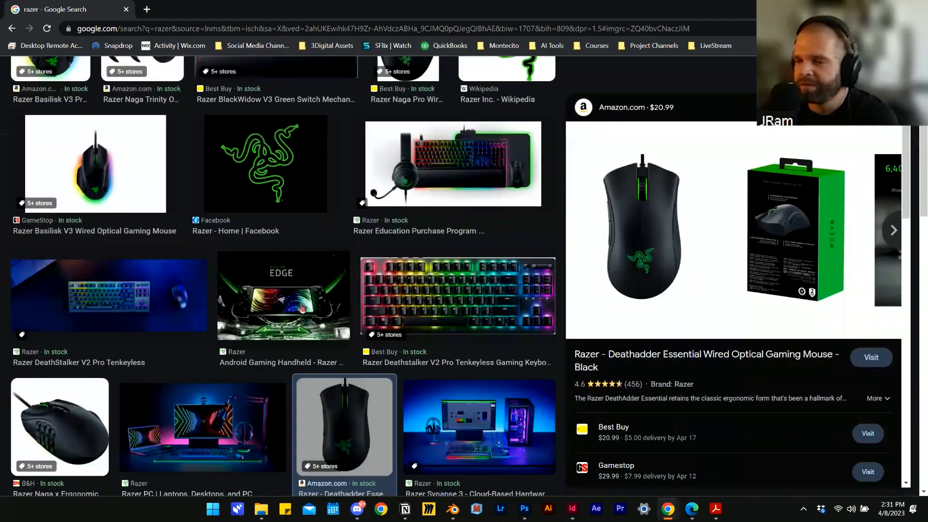
scroll(367, 288, down, 15)
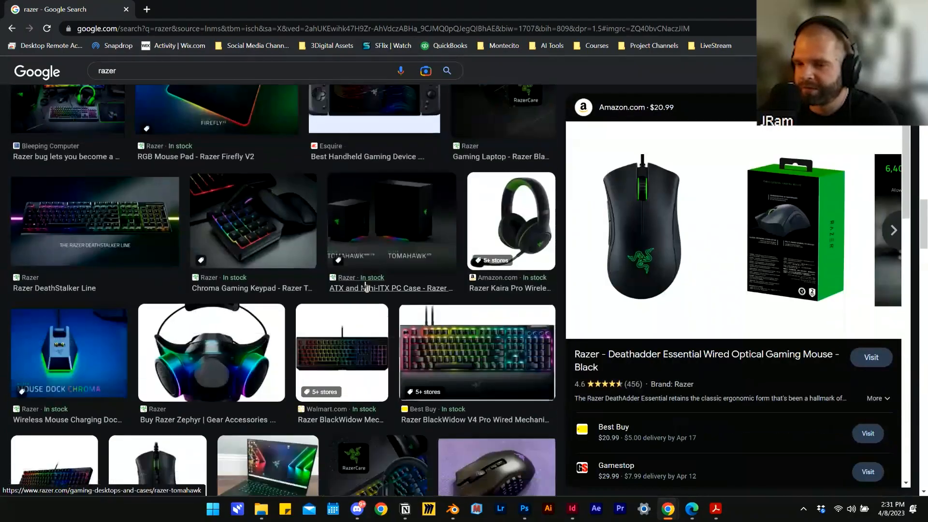
scroll(341, 307, down, 4)
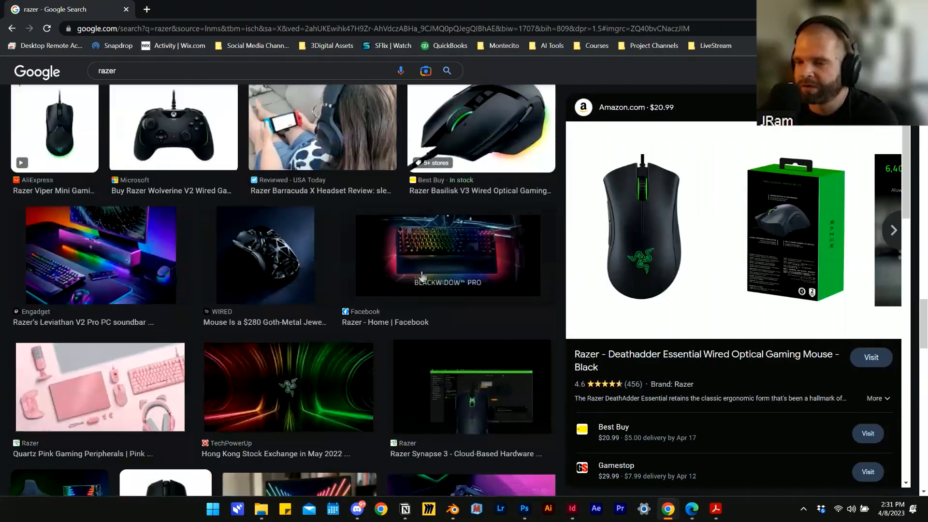
scroll(398, 300, down, 4)
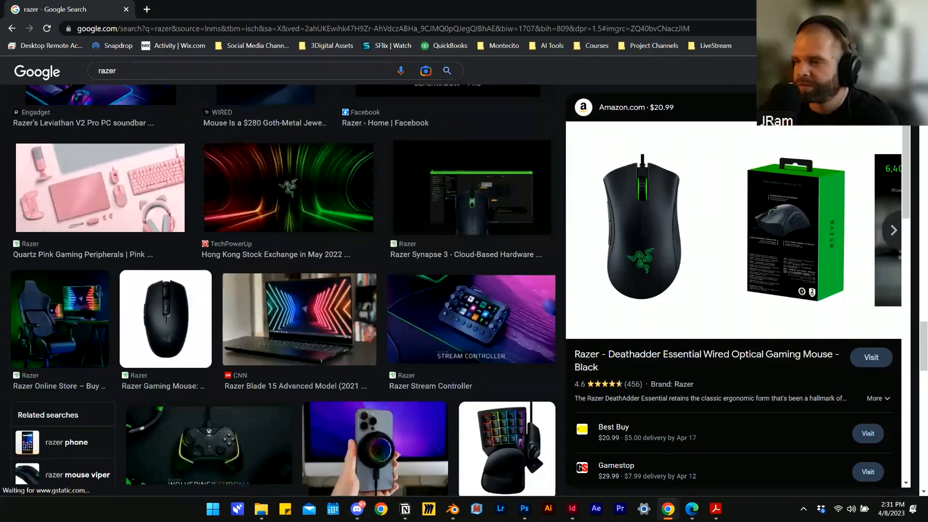
Return to Discord and inspect the enlarged grid of the newest circular snake variations.
click(866, 7)
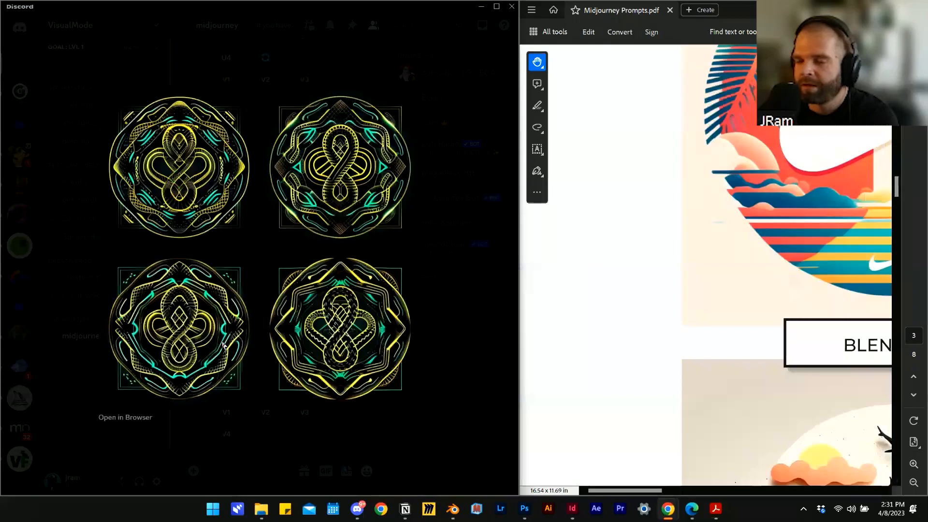
click(452, 362)
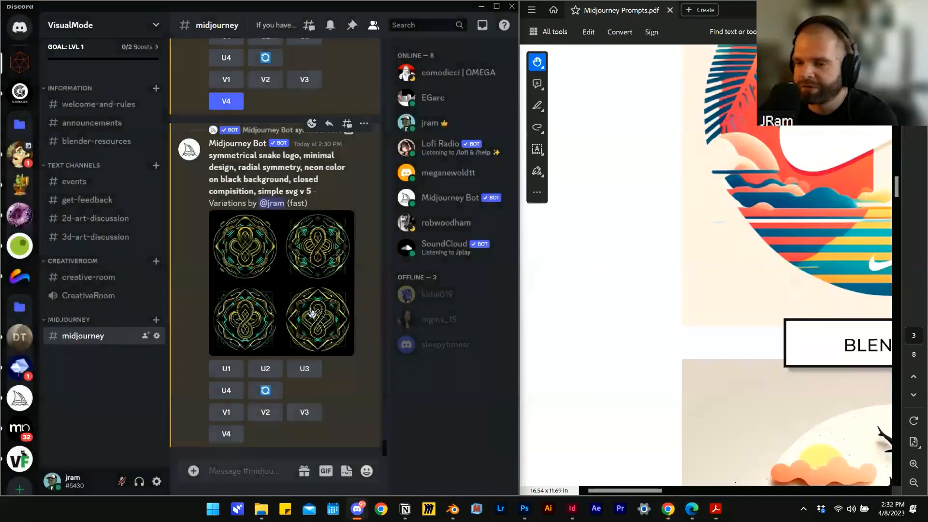
click(324, 261)
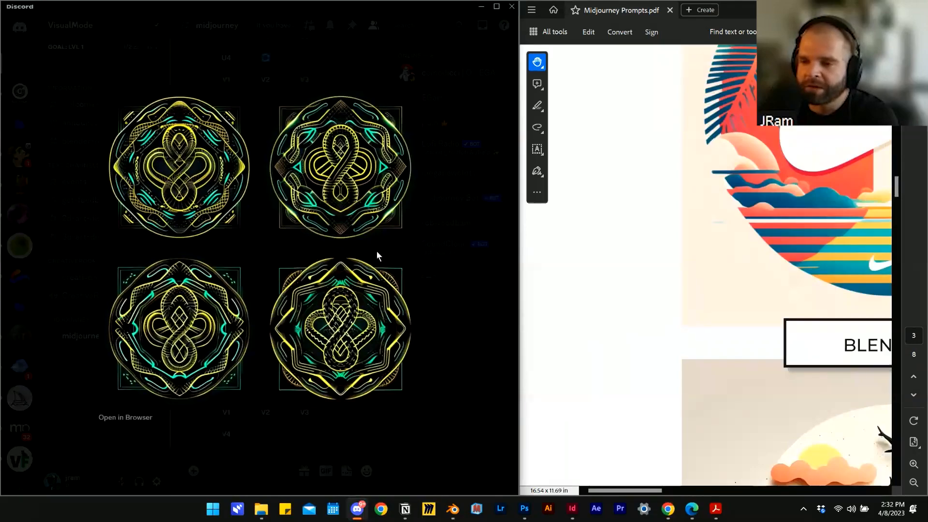
click(463, 372)
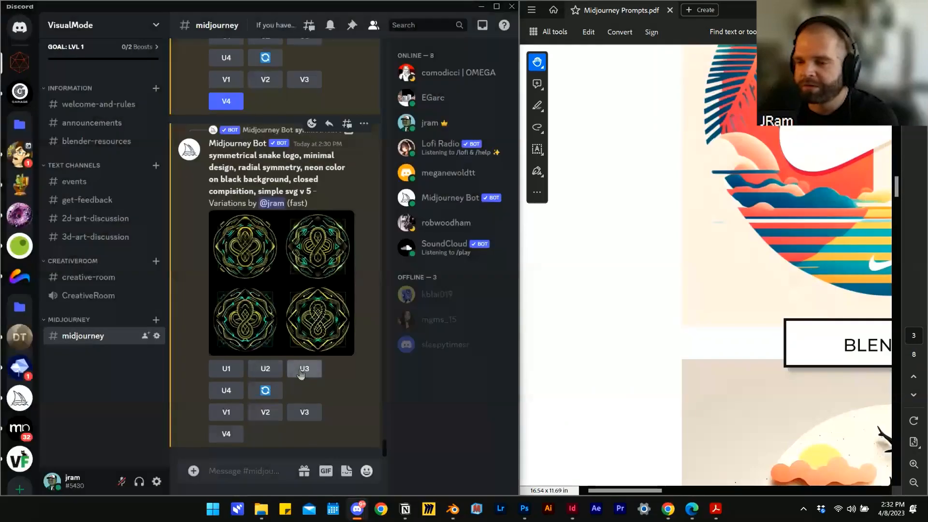
Upscale image 2 of the circular snake variations and re-roll the same grid.
click(265, 369)
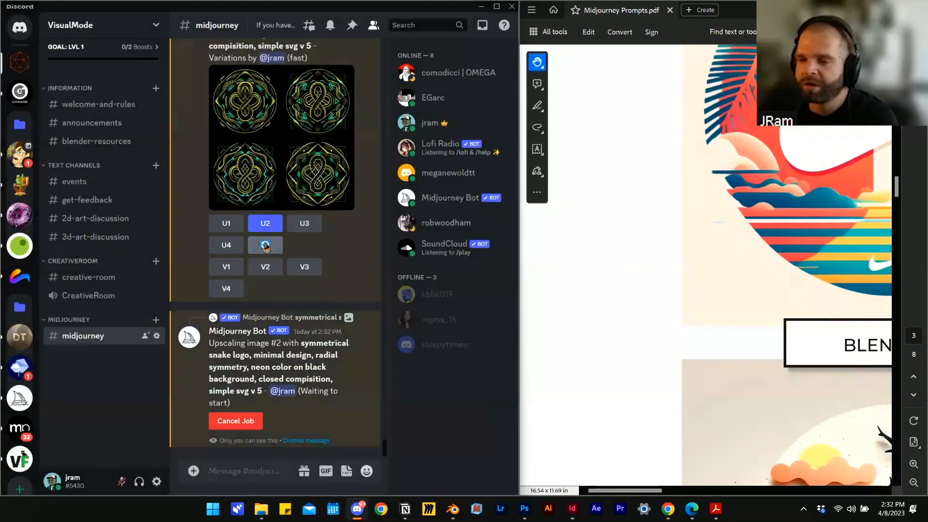
click(265, 245)
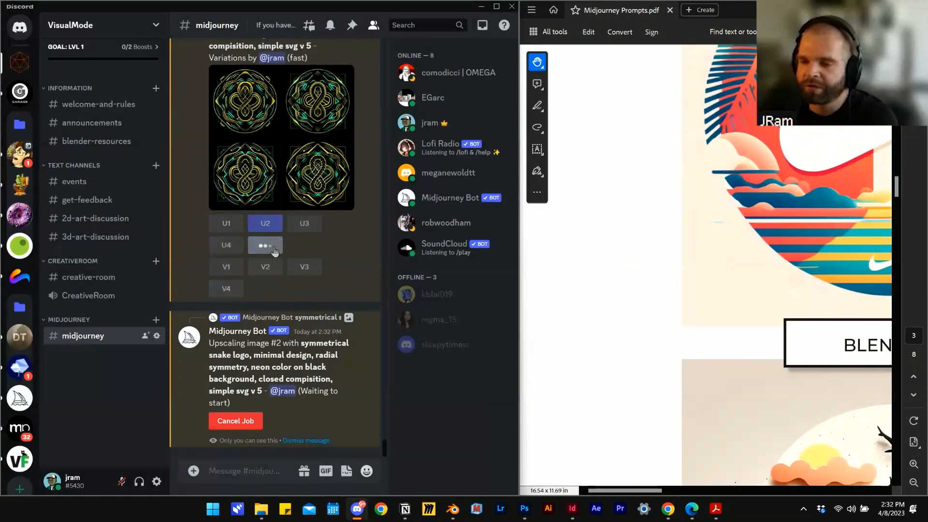
scroll(309, 208, up, 2)
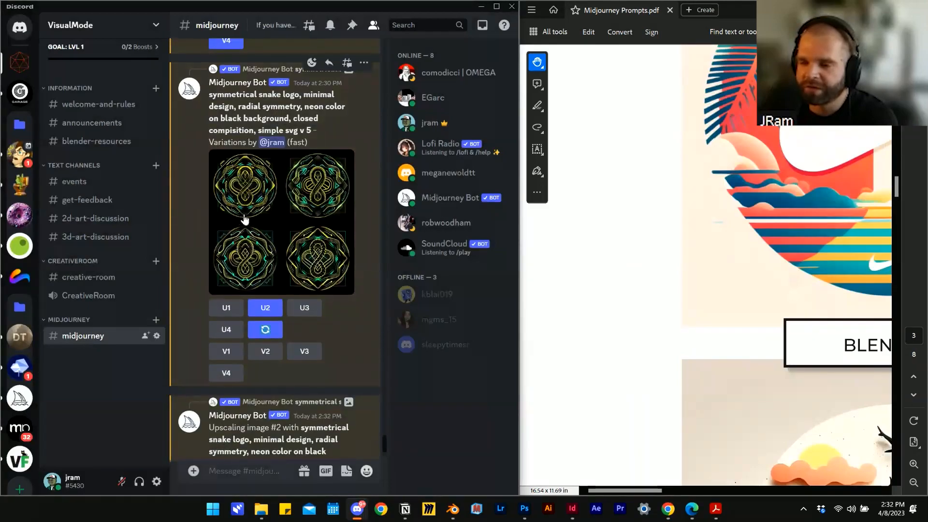
scroll(266, 227, down, 4)
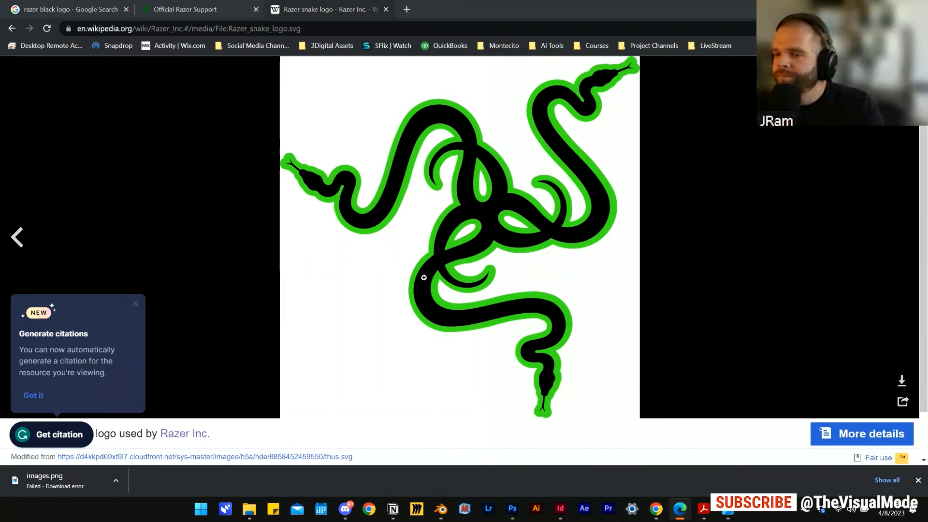
Switch to the Workshop Flow folder in File Explorer and place its window side by side with Discord.
click(249, 509)
click(295, 452)
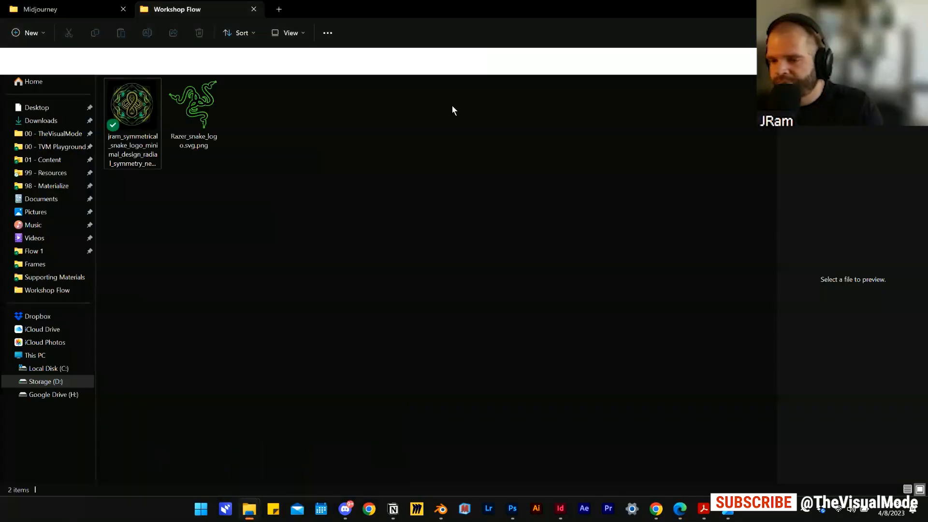
drag(450, 10, 927, 169)
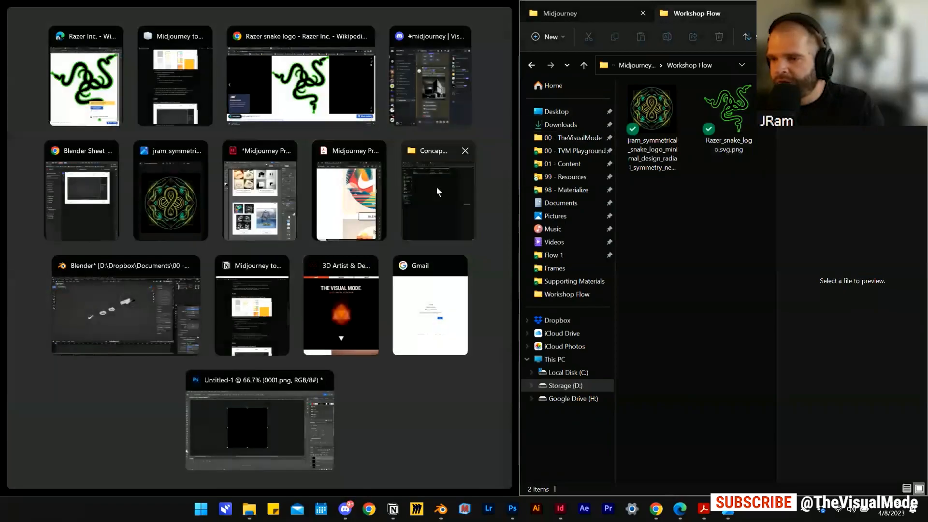
click(427, 80)
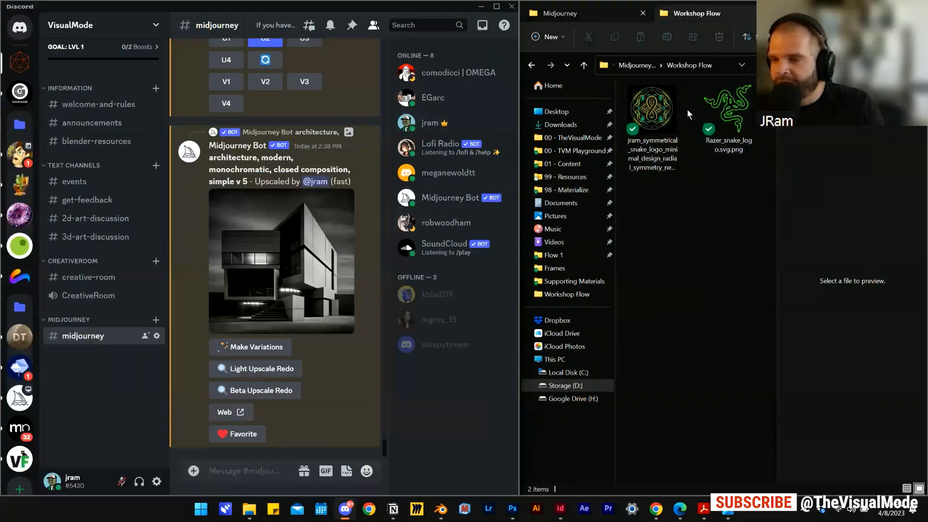
Start a /blend command in the midjourney channel and attach the circular symmetrical snake logo from the folder as image1.
click(251, 472)
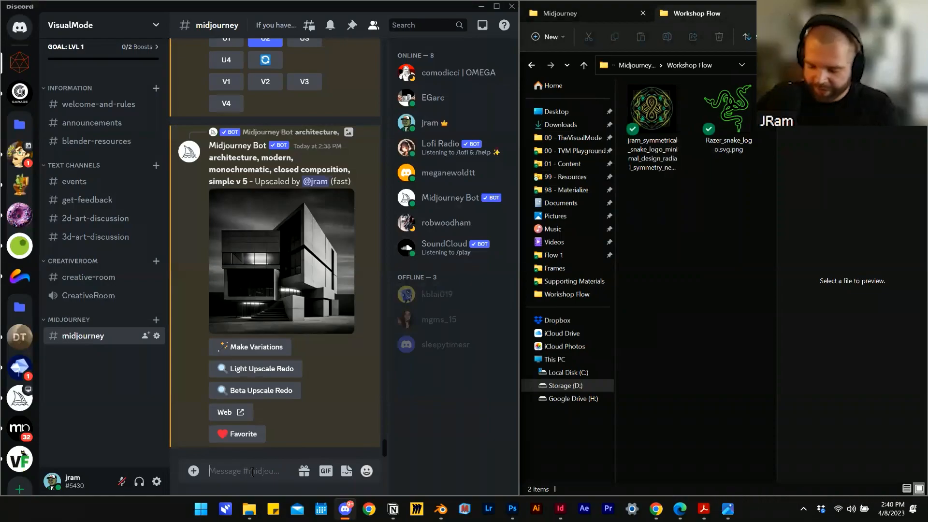
text(/bl)
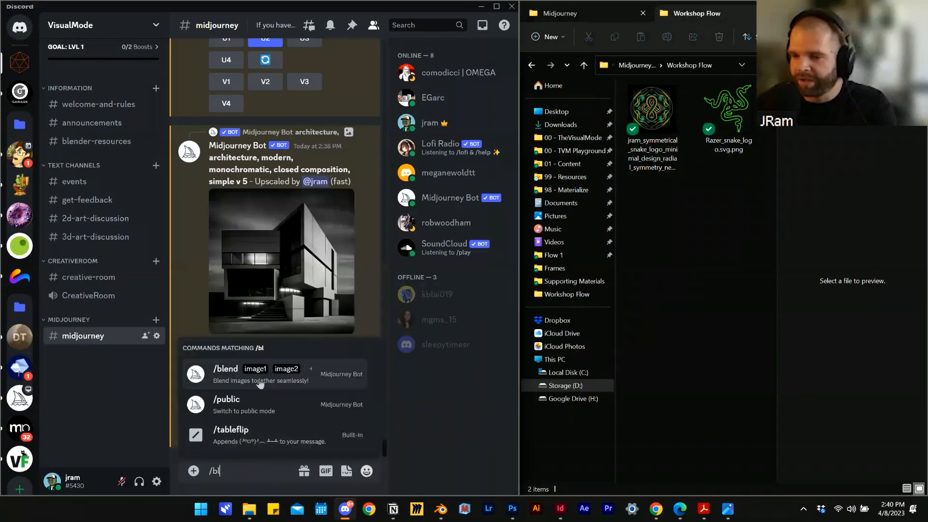
click(260, 382)
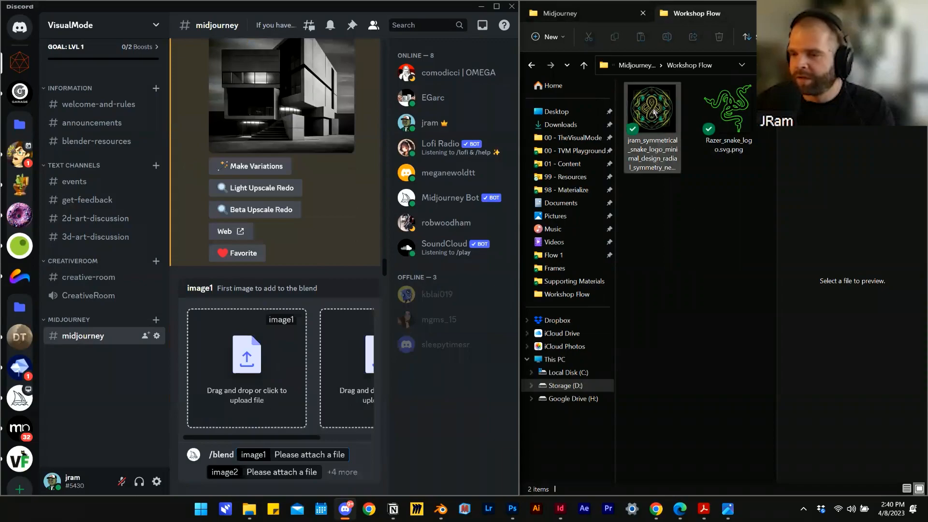
drag(654, 112, 288, 459)
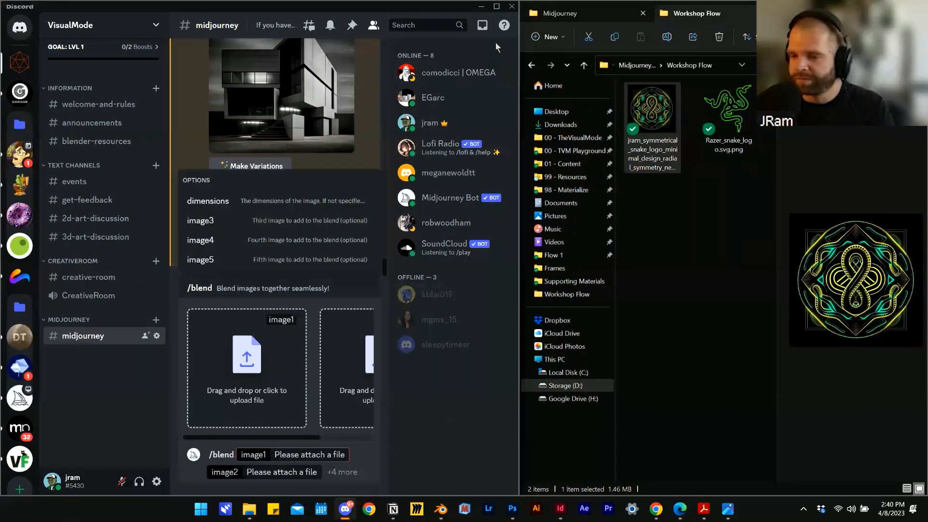
drag(439, 7, 1, 130)
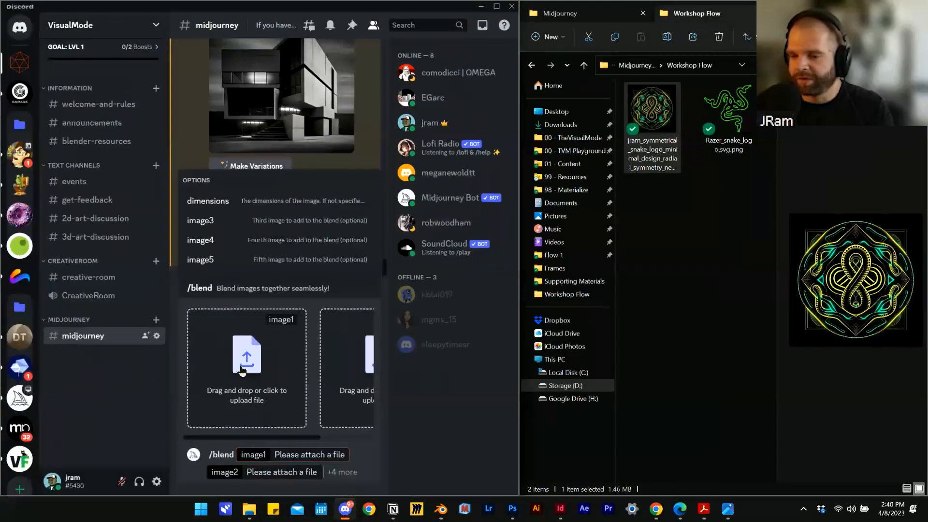
drag(653, 109, 334, 378)
click(268, 379)
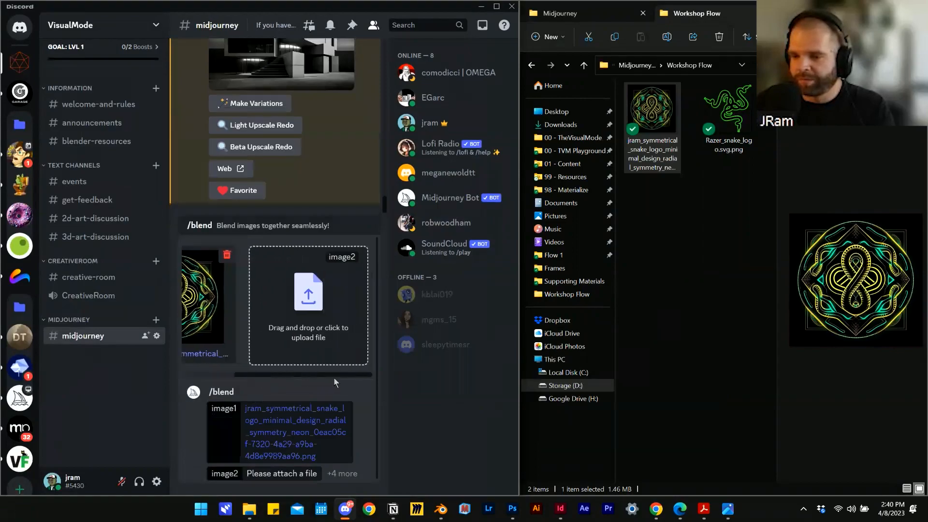
Attach Razer_snake_logo.svg.png as image2, submit the blend, and inspect the enlarged result grid.
drag(728, 111, 330, 333)
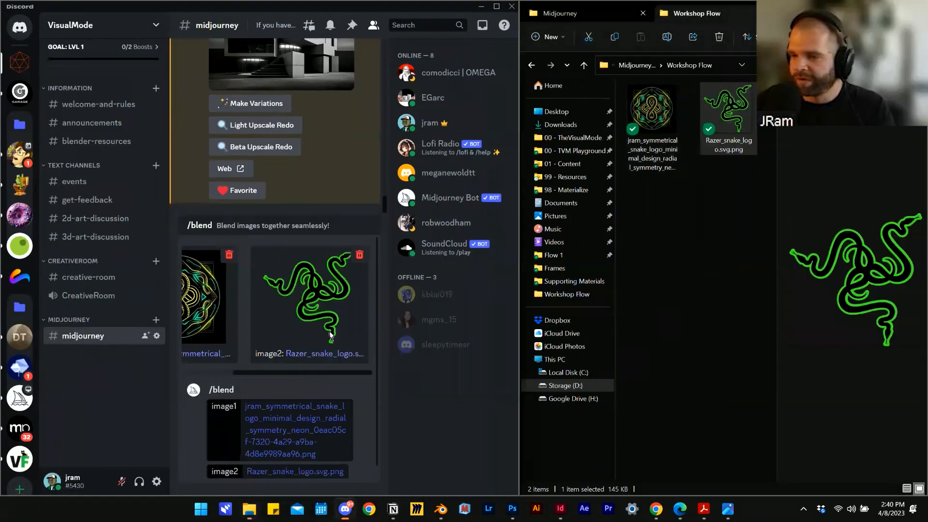
drag(314, 373, 263, 373)
click(353, 473)
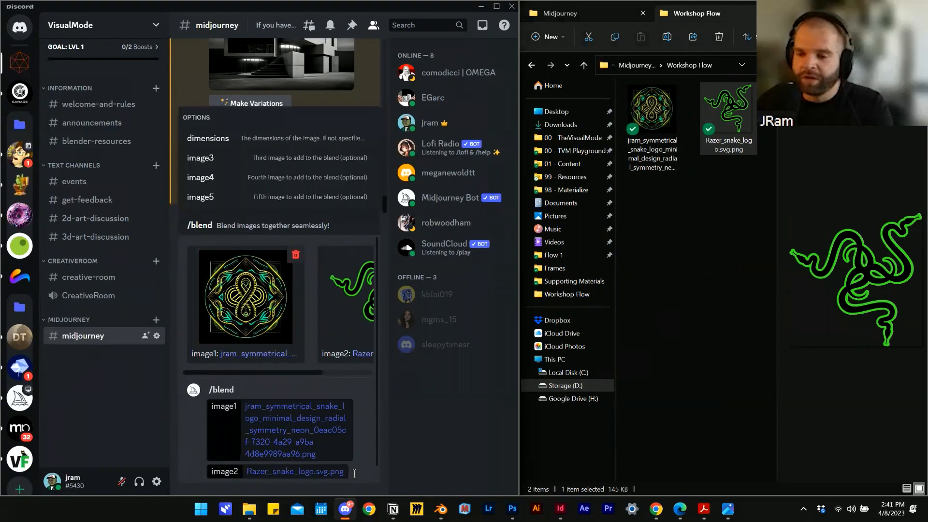
key(Caps_Lock)
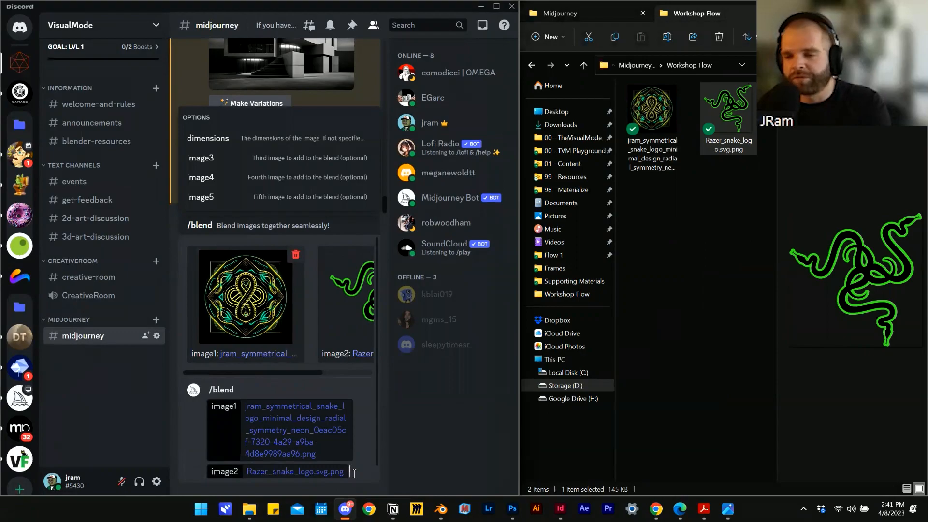
key(Return)
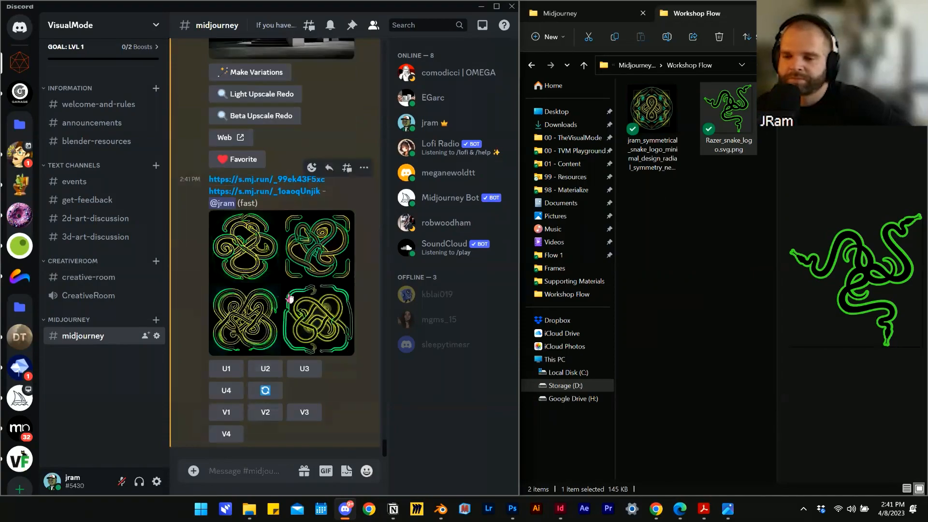
click(289, 298)
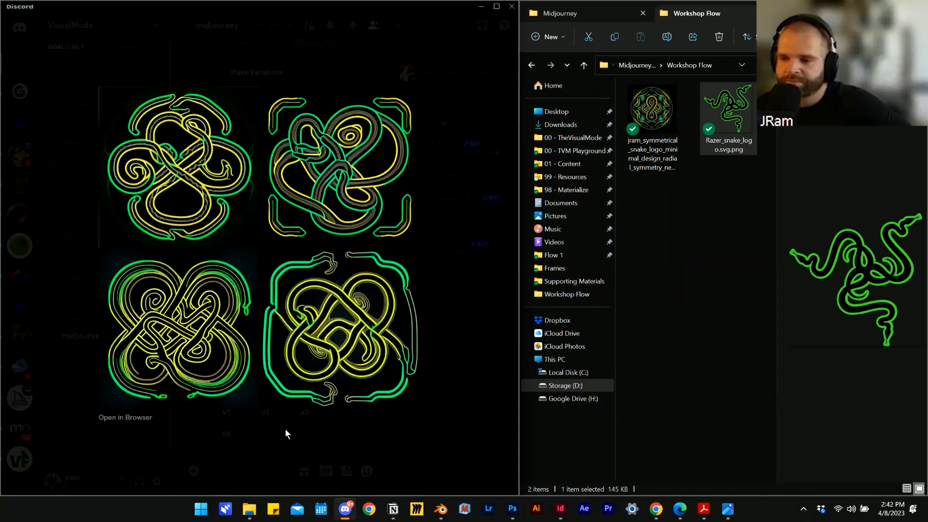
click(285, 428)
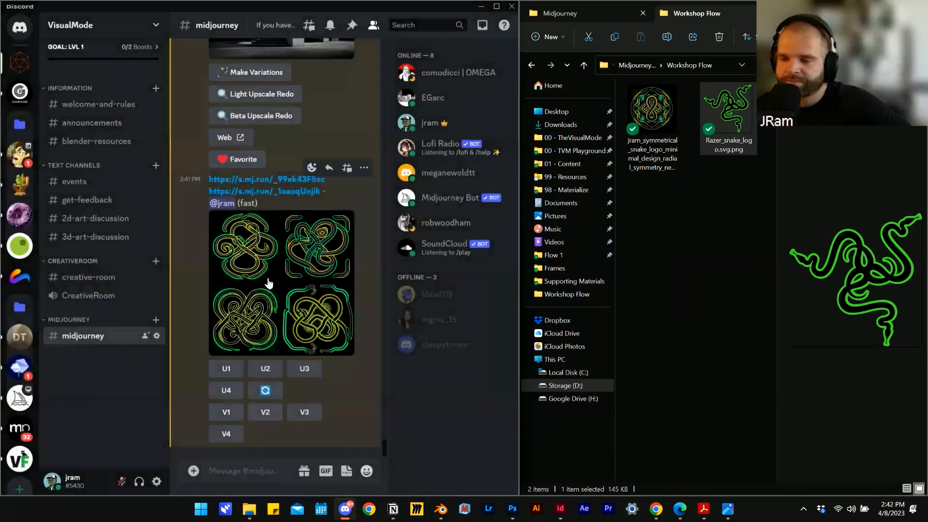
Set up another /blend with the circular snake logo as image1 and Razer_snake_logo.svg.png as image2, showing its optional parameters.
click(232, 473)
text(/blend)
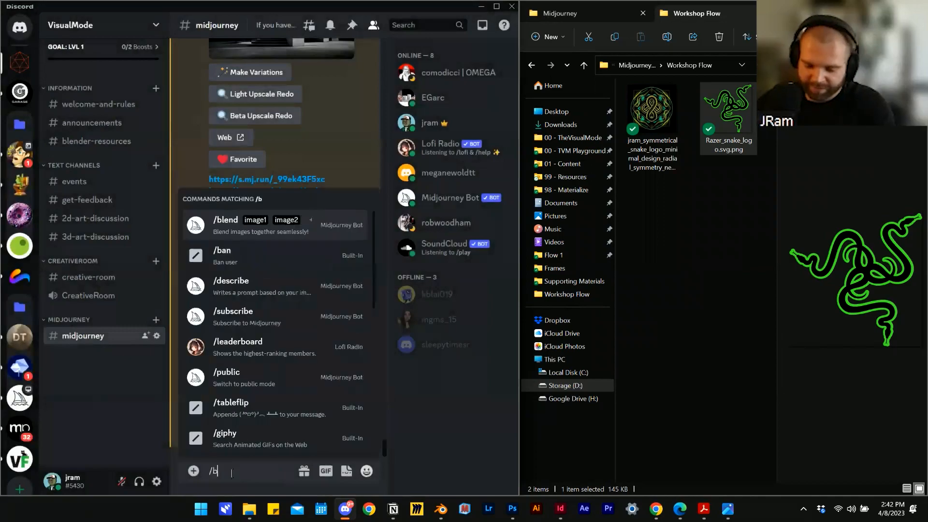
click(273, 446)
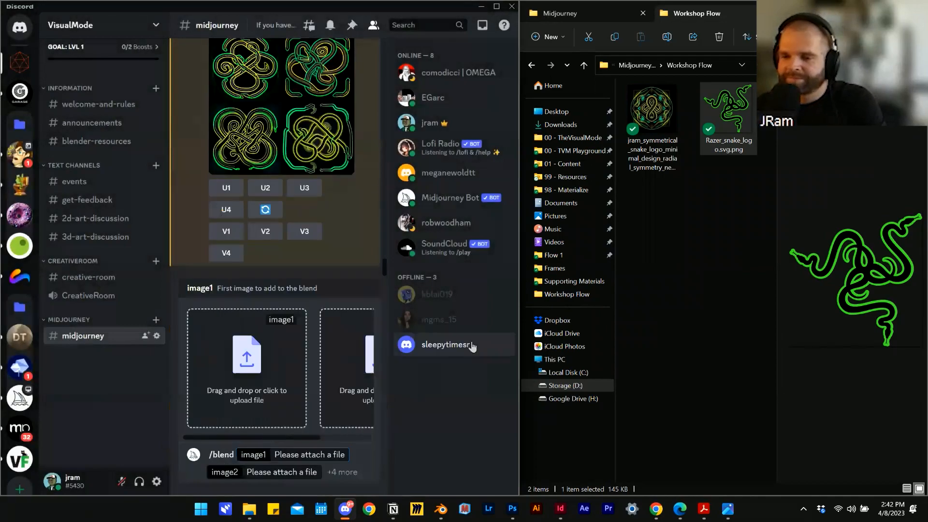
drag(652, 109, 260, 378)
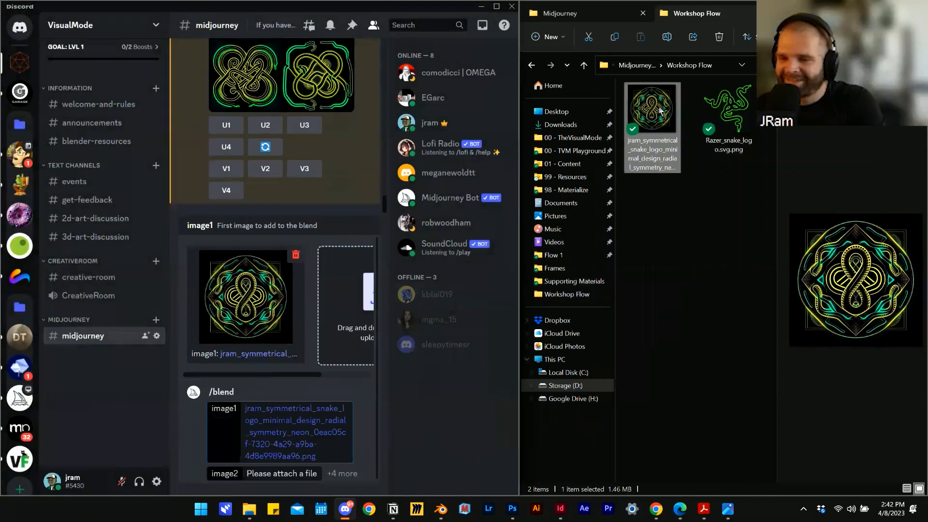
drag(728, 109, 358, 316)
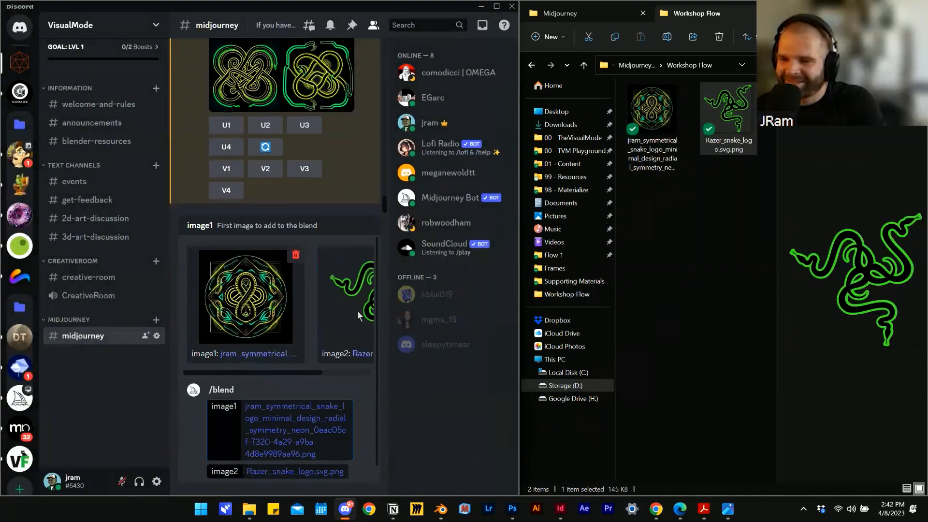
click(352, 473)
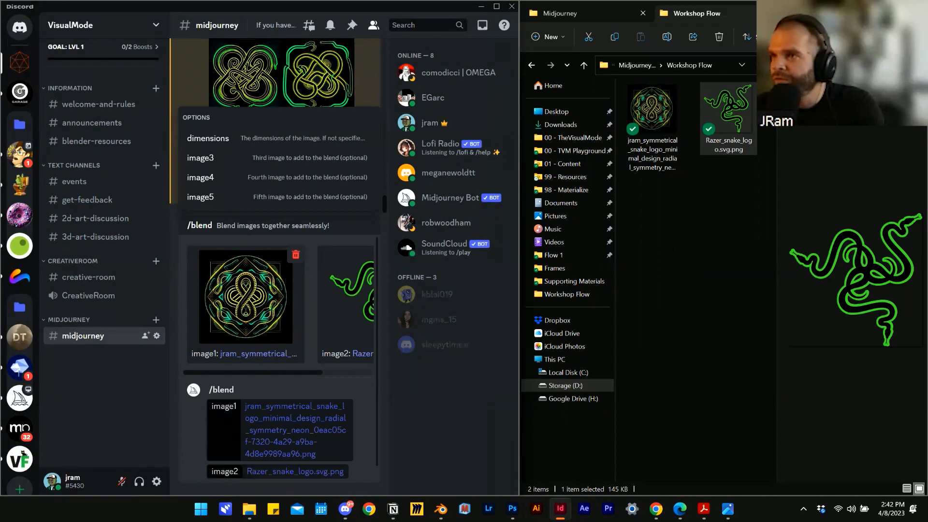
Switch to Dodecahedron.indd in InDesign and examine the black and grey dodecahedron grids in page 4's first row.
drag(861, 0, 730, 151)
click(797, 150)
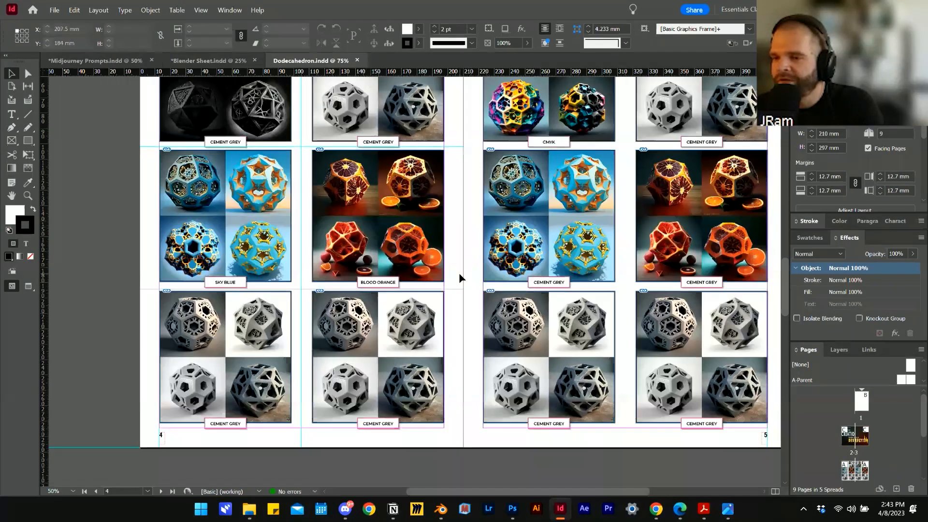
scroll(459, 276, up, 10)
scroll(460, 276, down, 10)
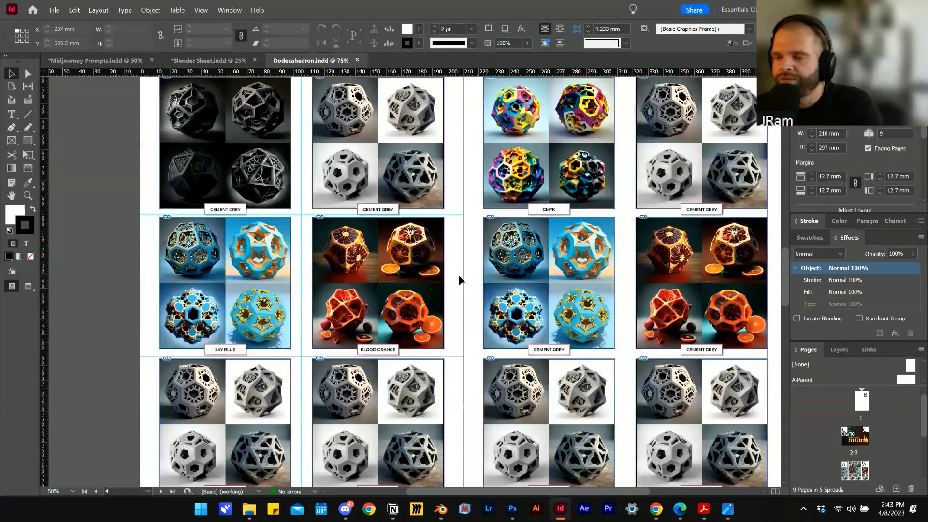
scroll(256, 137, up, 5)
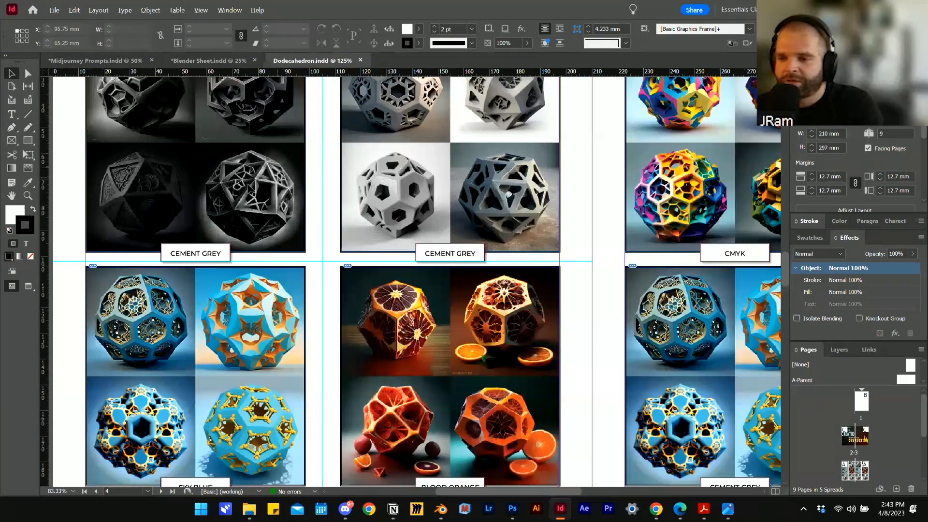
scroll(406, 261, right, 2)
scroll(400, 282, up, 3)
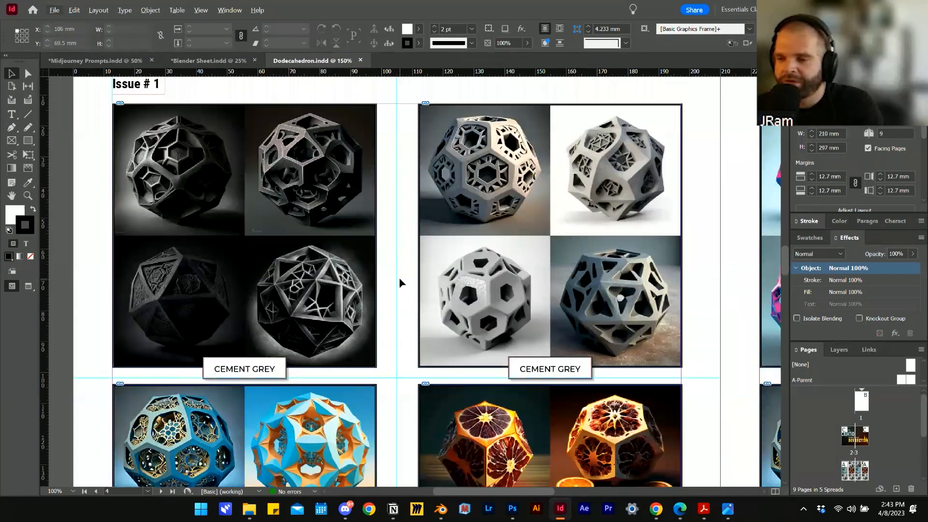
scroll(296, 212, up, 2)
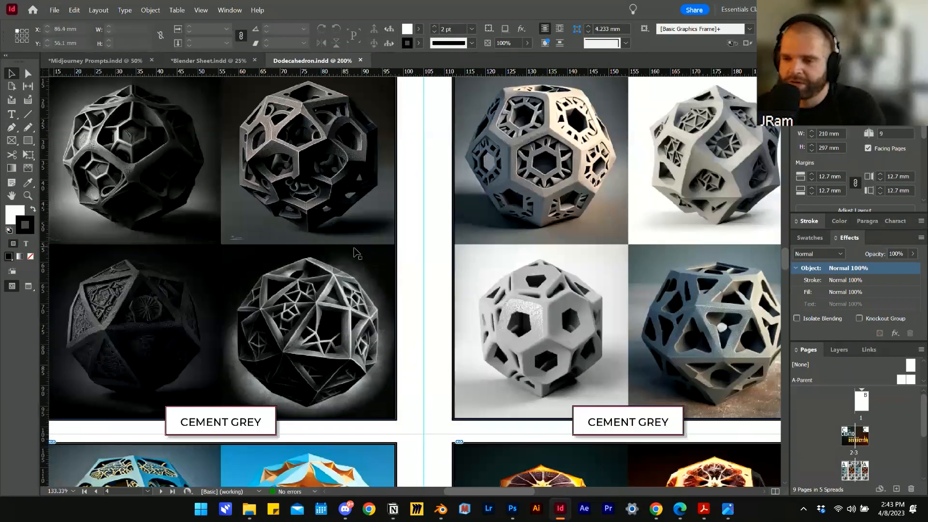
scroll(487, 364, down, 2)
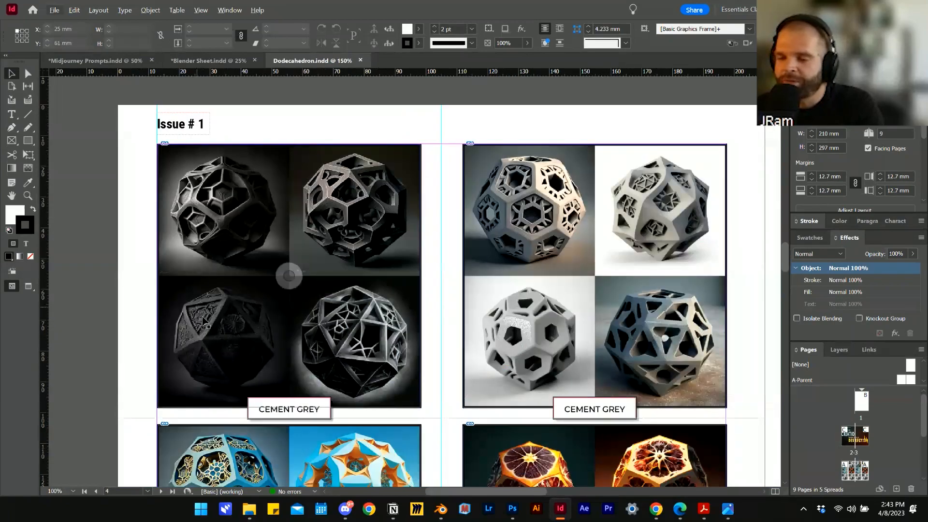
scroll(216, 199, down, 1)
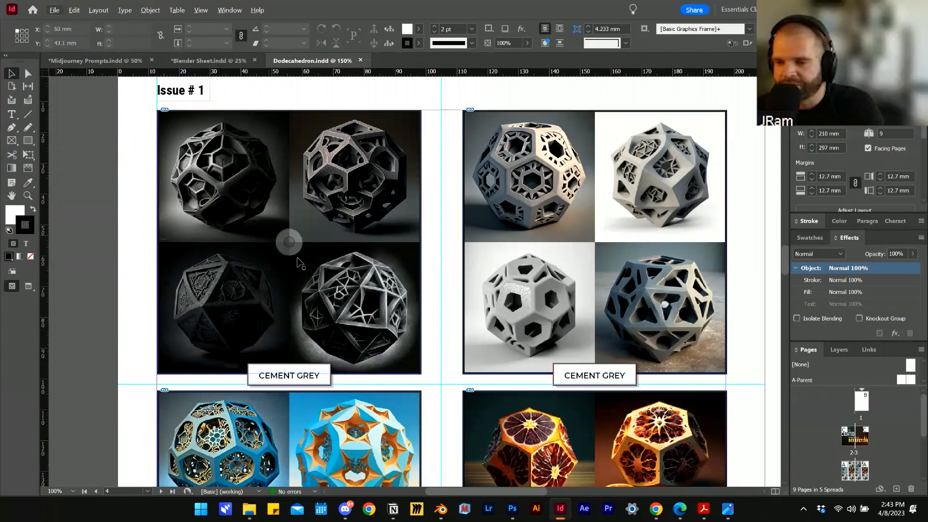
Look over the Sky Blue, Blood Orange and Cement Grey dodecahedron grids across pages 4 and 5.
scroll(564, 259, down, 6)
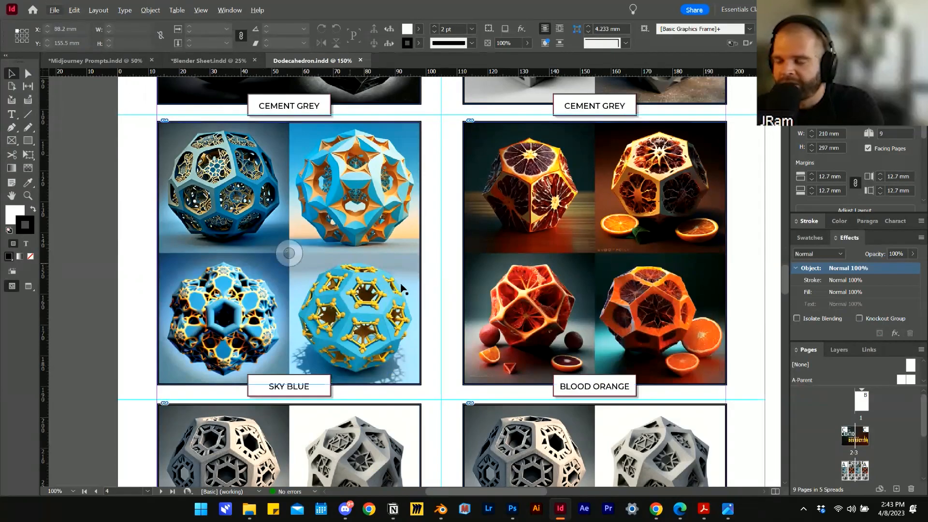
scroll(410, 292, down, 10)
scroll(302, 308, up, 5)
scroll(302, 308, right, 12)
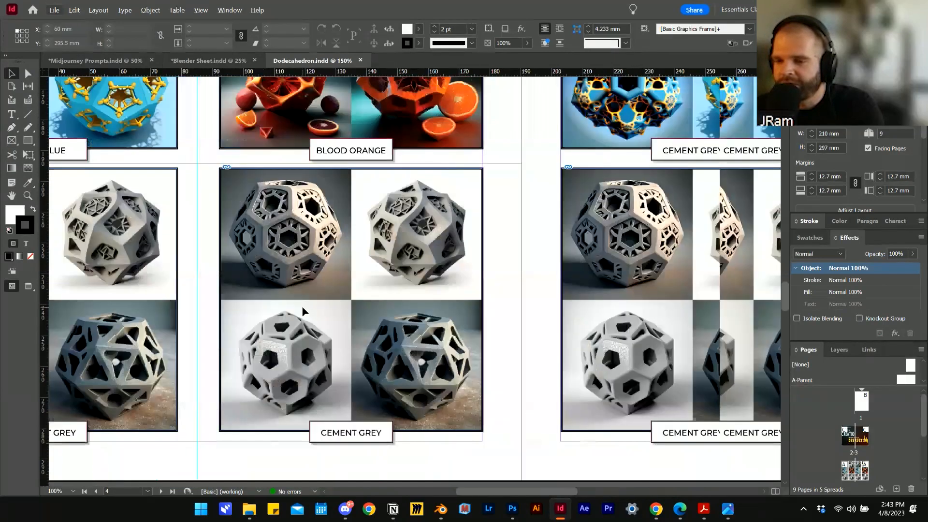
scroll(302, 308, left, 1)
scroll(414, 358, up, 9)
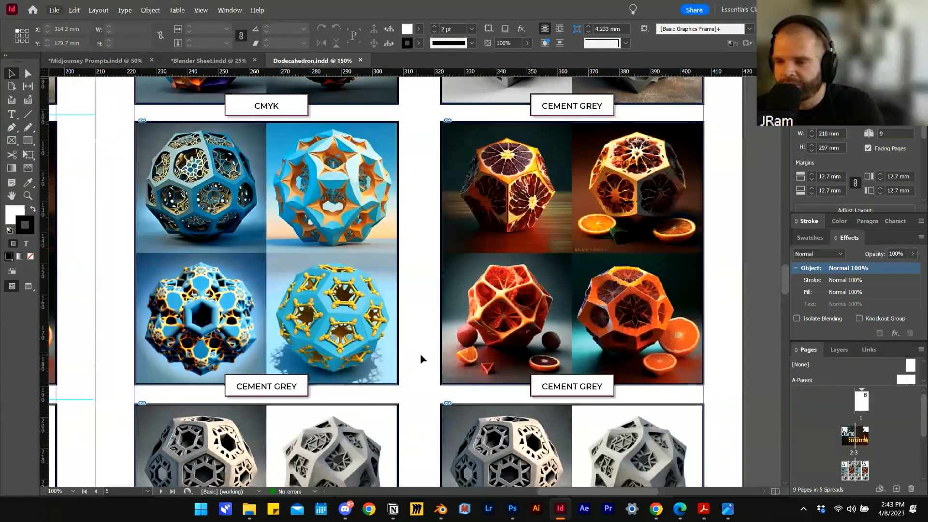
Examine the four multicoloured dodecahedrons in the CMYK grid on page 5 up close.
scroll(396, 373, up, 2)
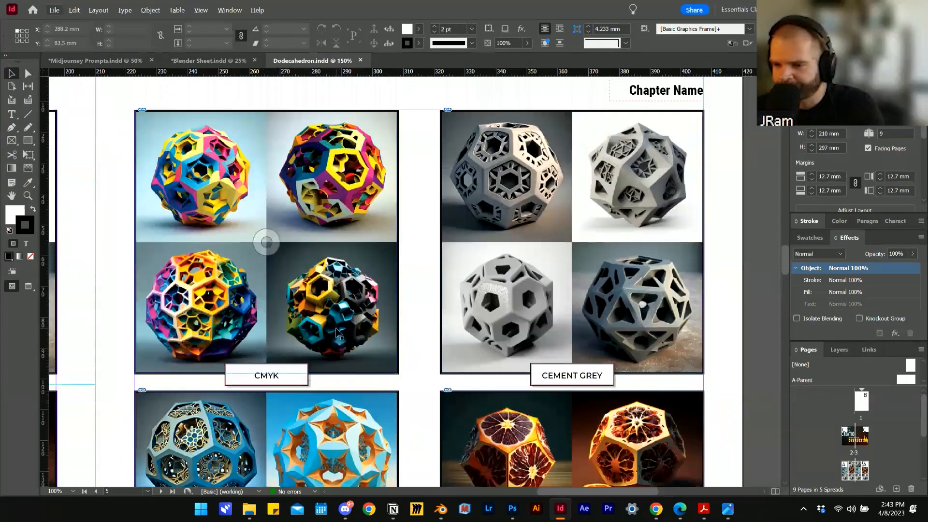
scroll(99, 239, up, 2)
scroll(435, 280, up, 1)
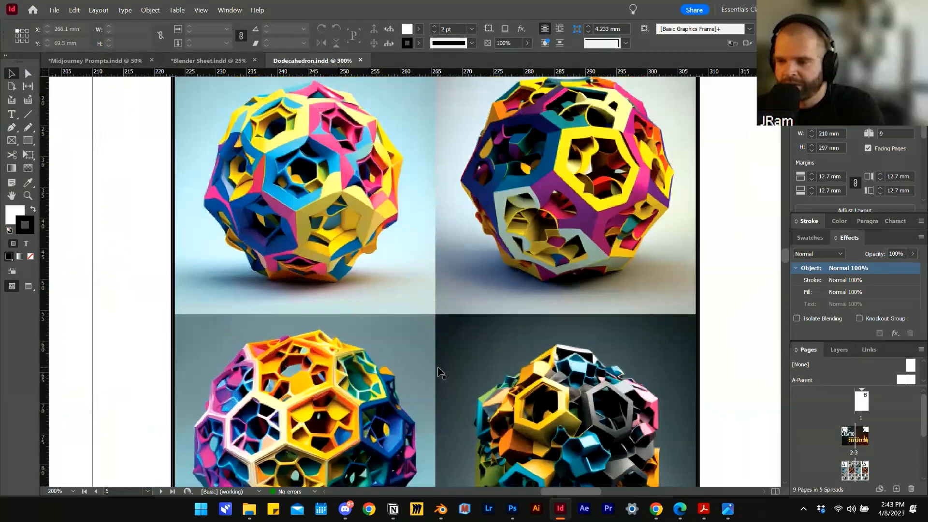
scroll(431, 249, down, 3)
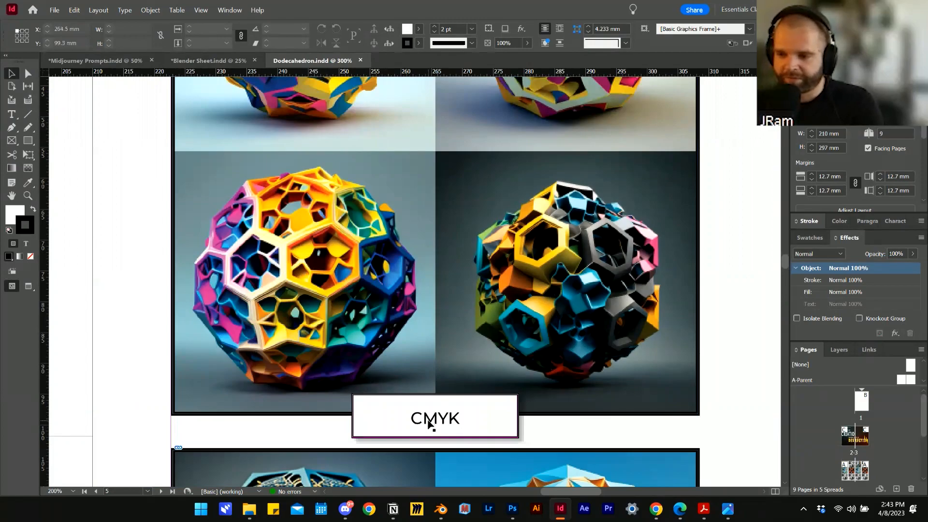
scroll(430, 425, up, 1)
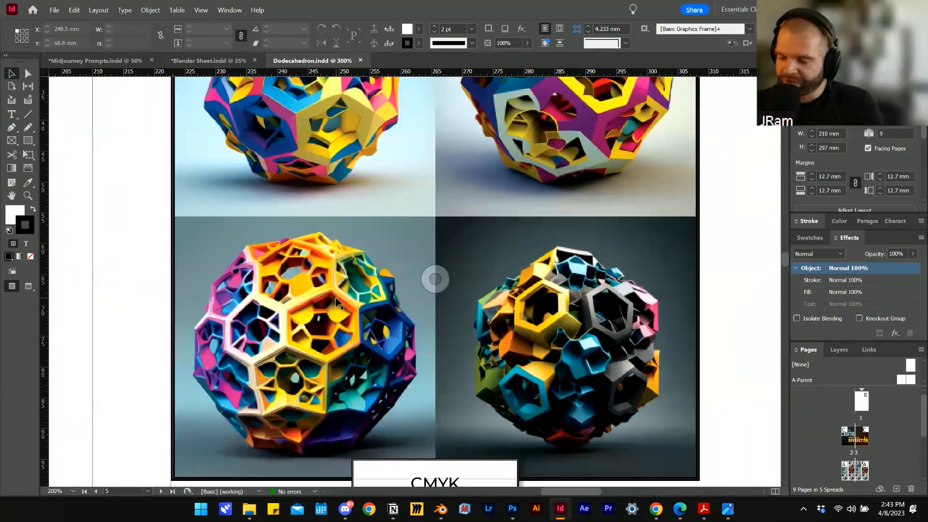
scroll(507, 348, up, 2)
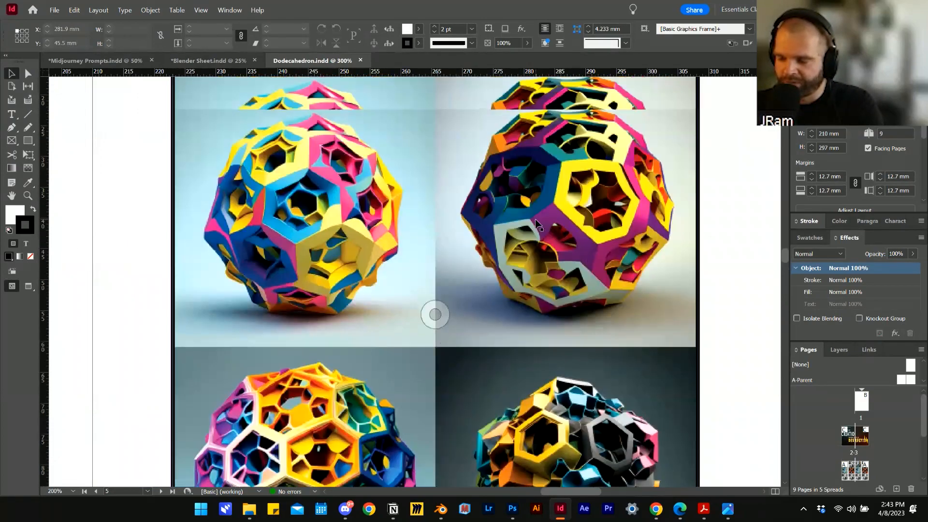
Examine the light Cement Grey dodecahedron grid in page 4's first row up close.
scroll(537, 223, down, 3)
scroll(538, 262, left, 4)
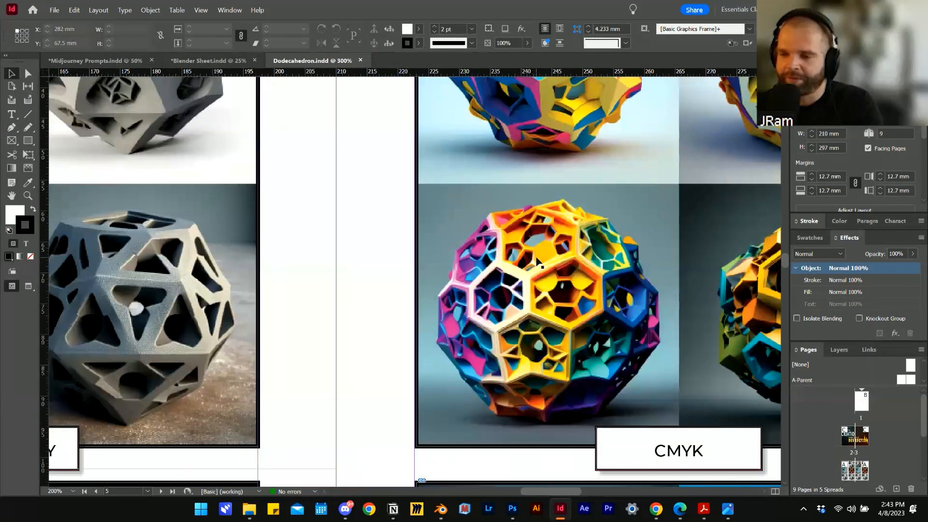
scroll(536, 261, left, 5)
scroll(521, 312, up, 1)
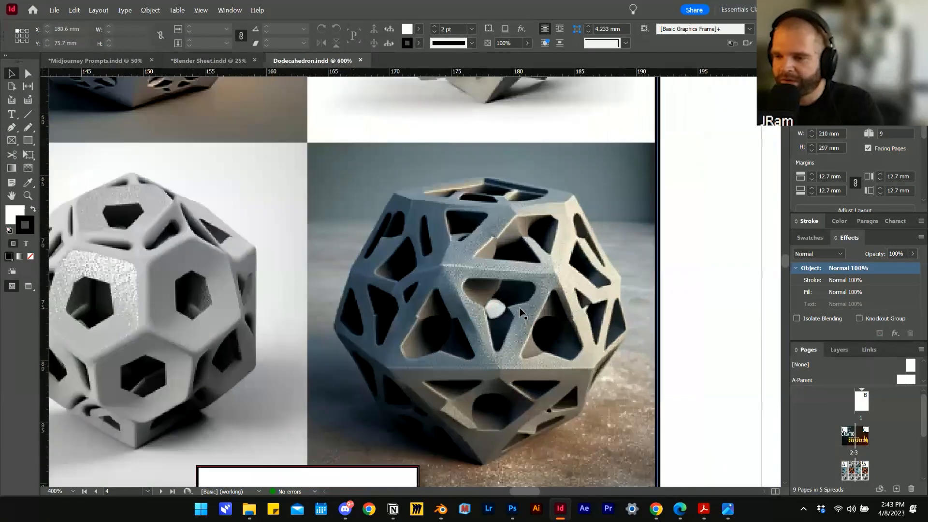
scroll(521, 312, up, 1)
scroll(466, 208, down, 3)
scroll(517, 166, up, 2)
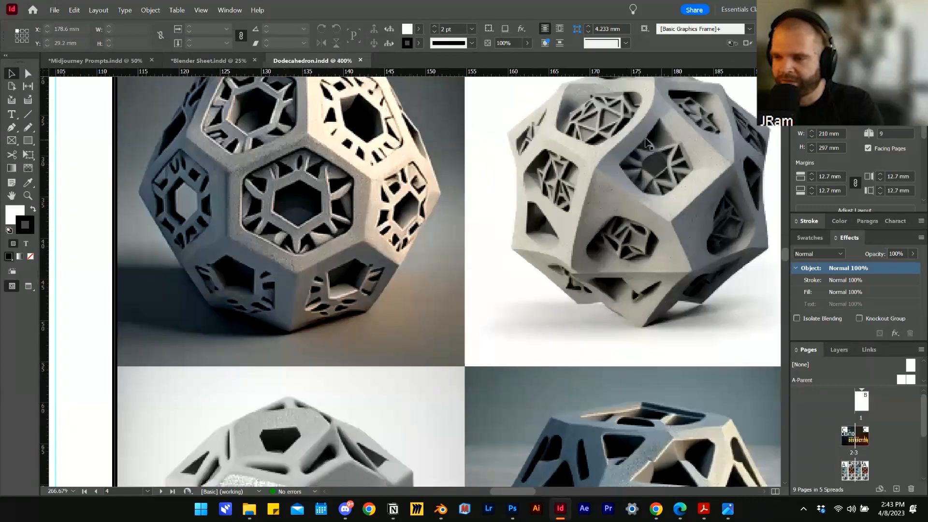
Inspect the fruit-textured dodecahedrons of the Blood Orange grid on page 4.
scroll(445, 271, down, 10)
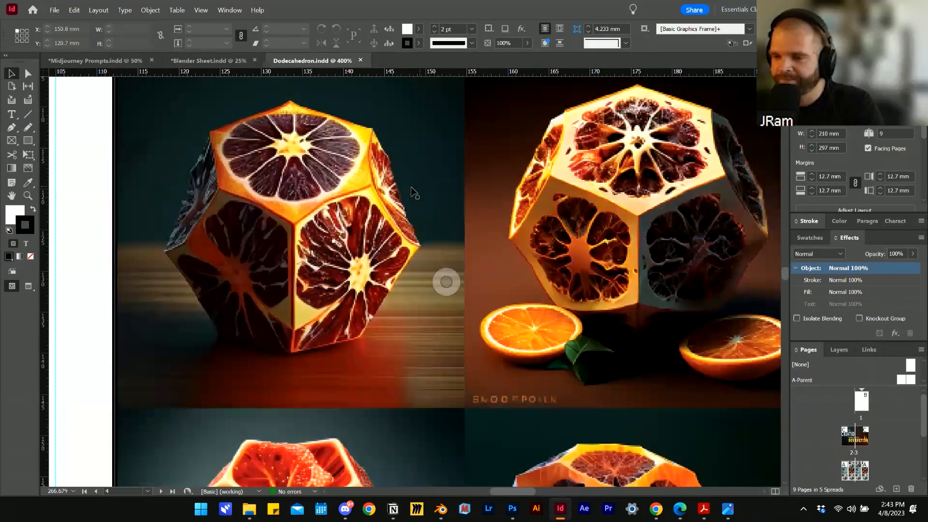
scroll(410, 191, down, 6)
scroll(442, 300, up, 2)
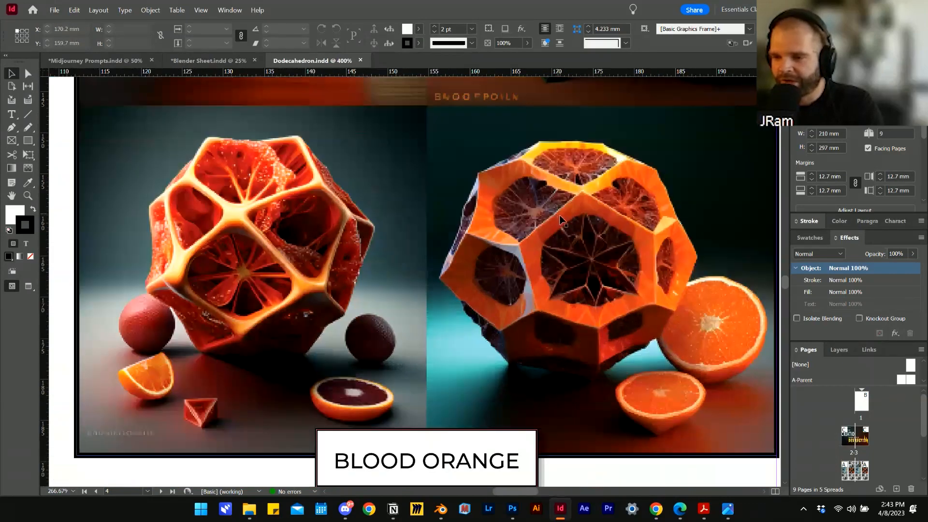
scroll(653, 283, down, 3)
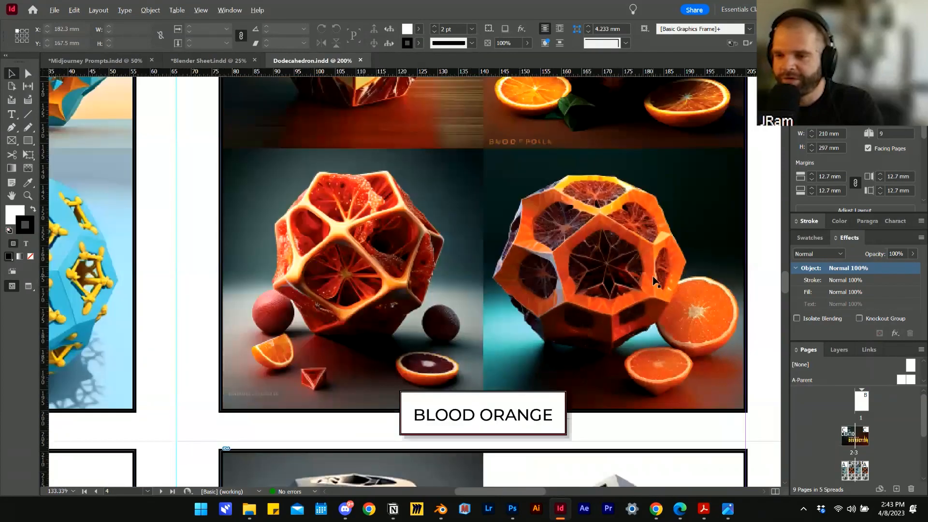
Inspect all four dodecahedrons of the Sky Blue grid on page 4 in close-up.
scroll(261, 278, up, 3)
scroll(498, 273, down, 1)
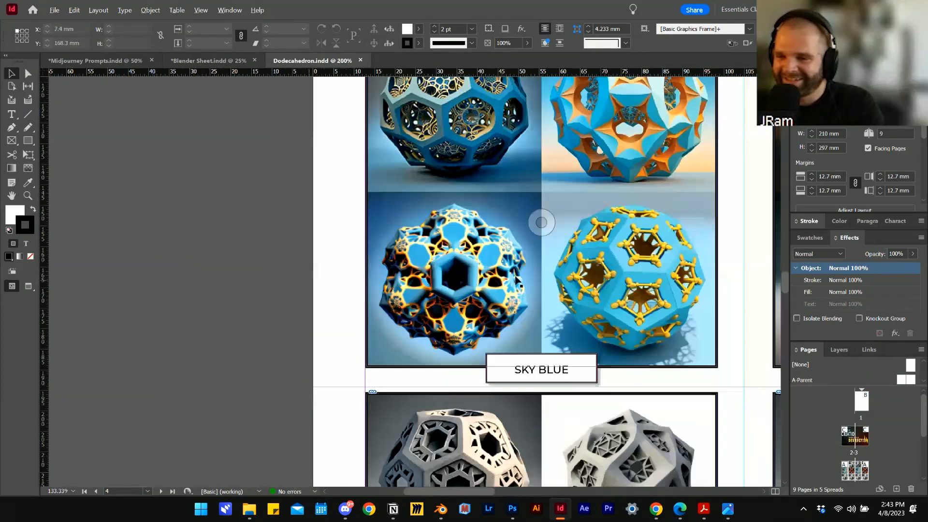
scroll(669, 280, up, 1)
scroll(669, 278, up, 1)
scroll(513, 335, right, 2)
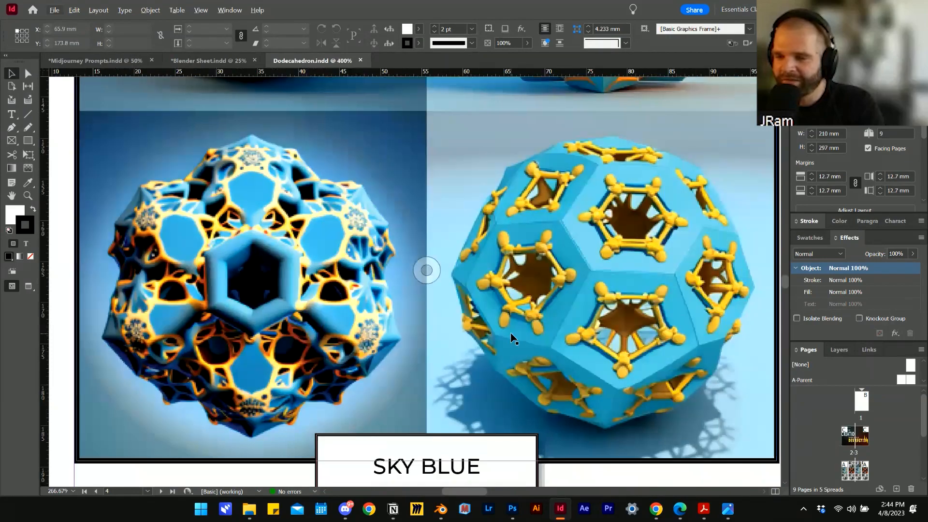
scroll(546, 331, up, 3)
scroll(545, 333, up, 4)
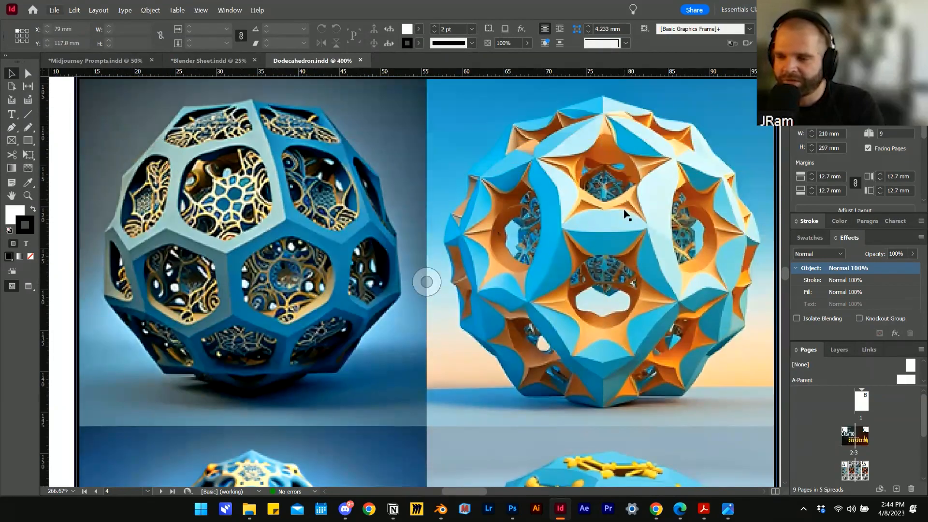
scroll(203, 273, down, 6)
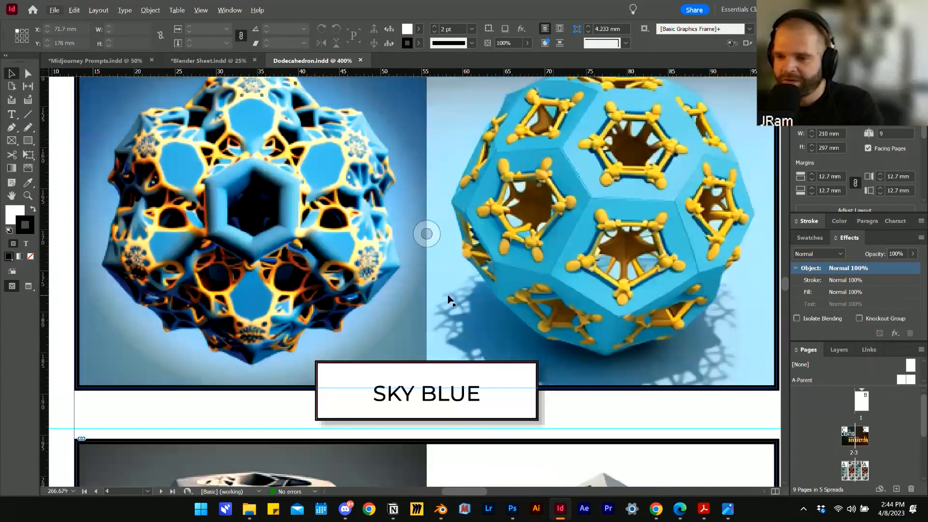
scroll(533, 270, up, 3)
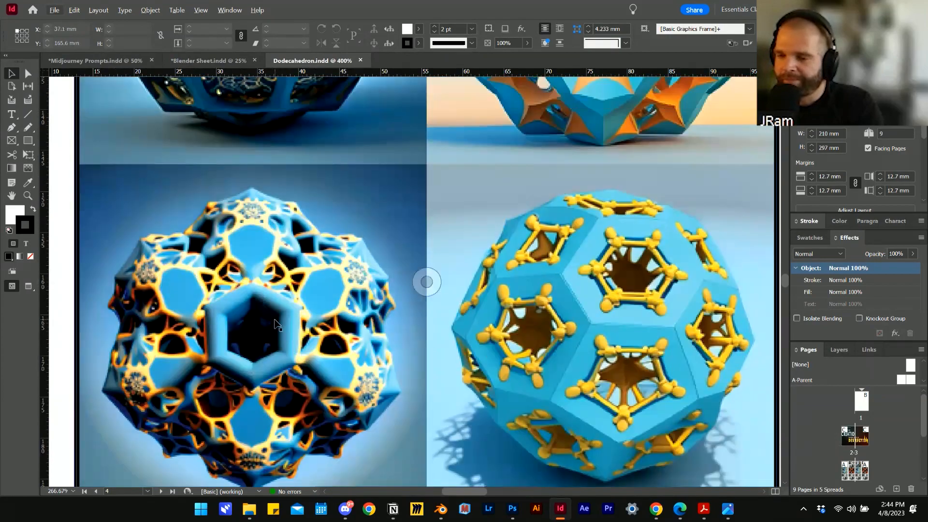
scroll(435, 325, up, 5)
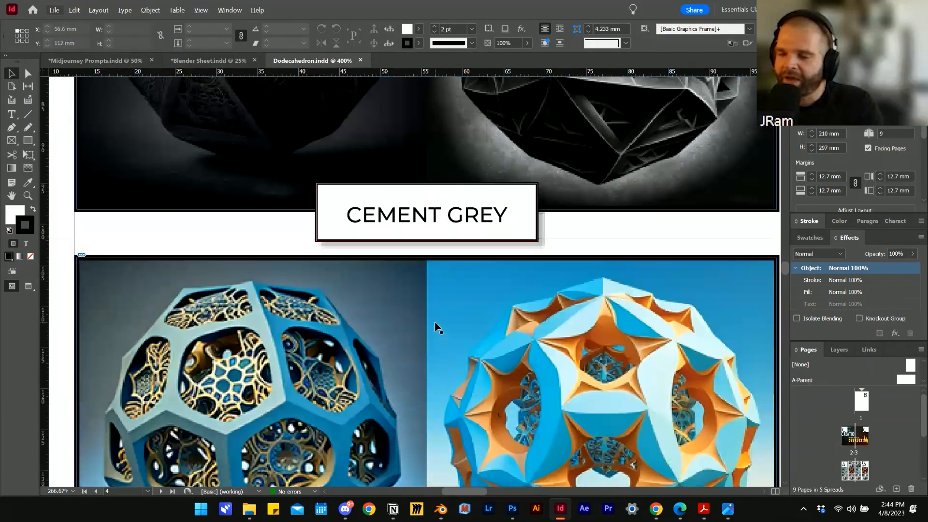
scroll(400, 317, down, 5)
Go to the spread starting at page 6 and examine its Plaster grid and the neighbouring concrete-style grid up close.
alt+scroll(400, 317, down, 4)
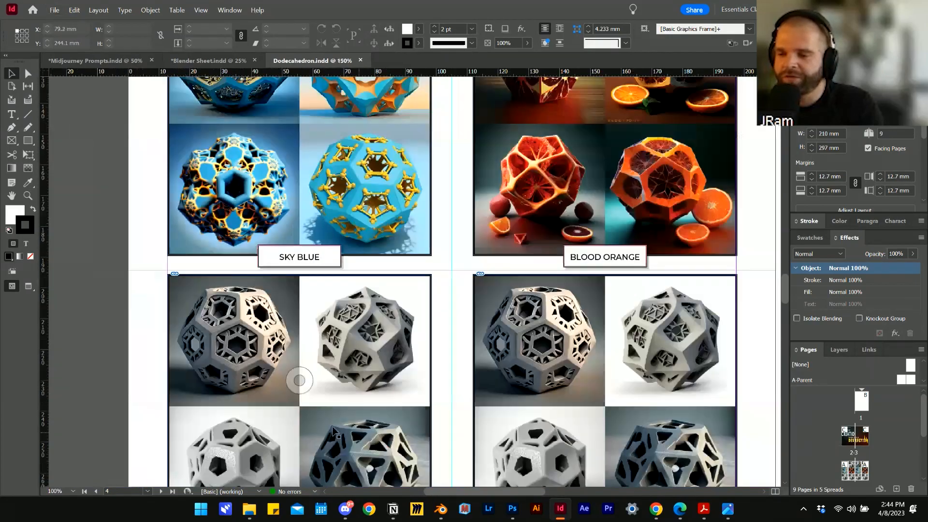
alt+scroll(323, 447, up, 1)
alt+scroll(290, 330, down, 2)
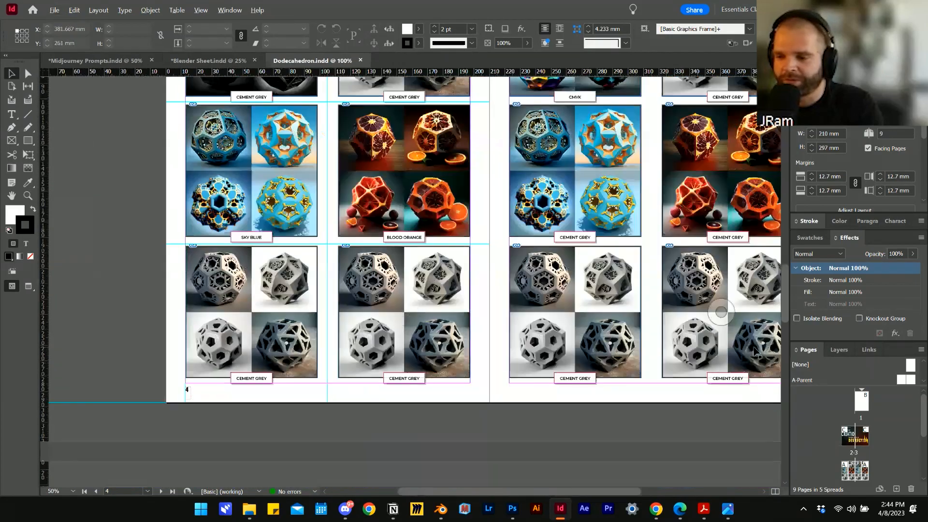
alt+scroll(290, 330, up, 3)
alt+scroll(290, 330, down, 4)
alt+scroll(483, 263, up, 4)
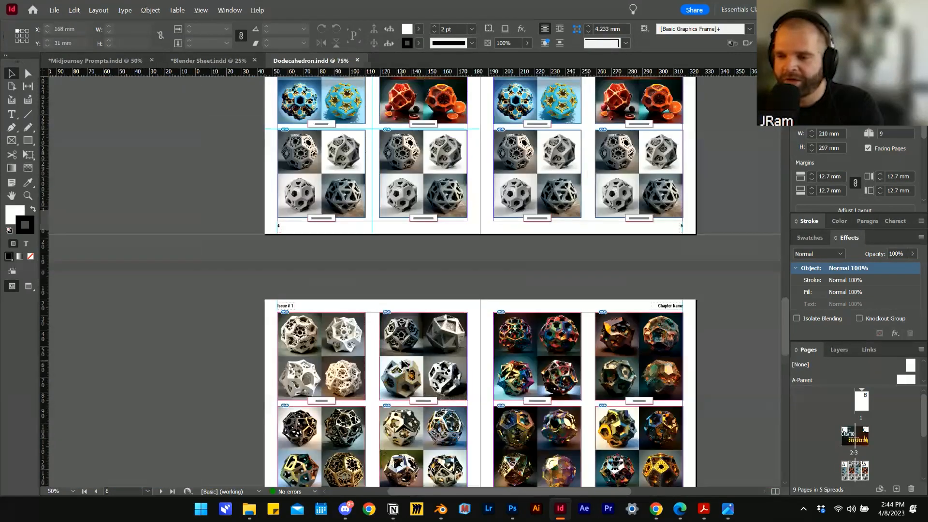
alt+scroll(181, 352, up, 4)
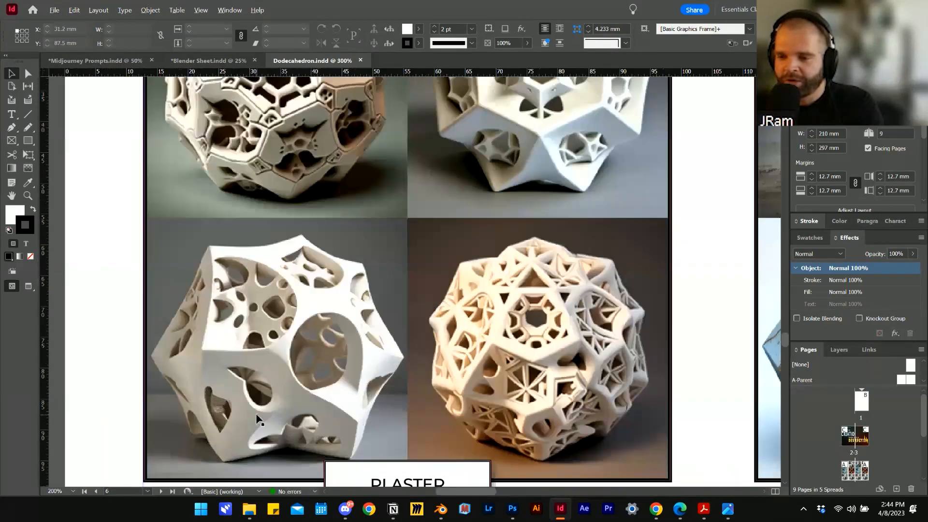
scroll(249, 327, up, 3)
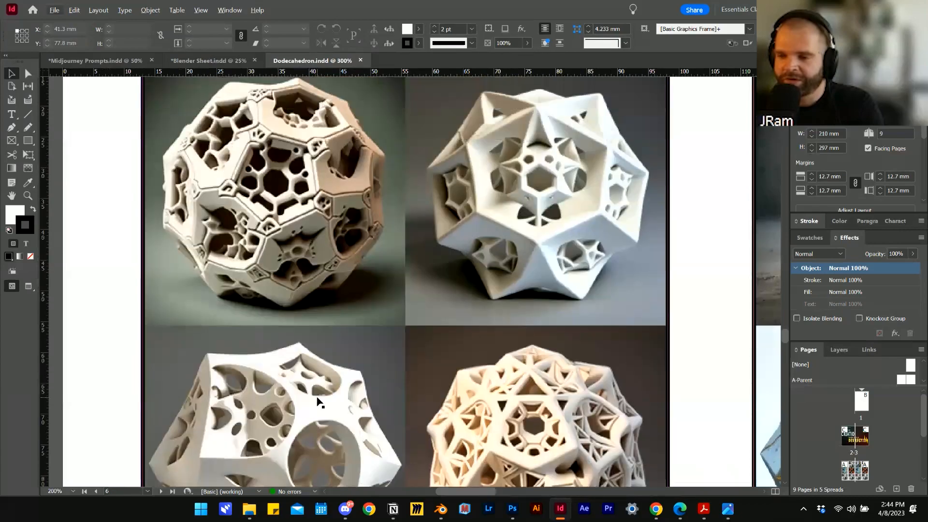
scroll(257, 209, down, 3)
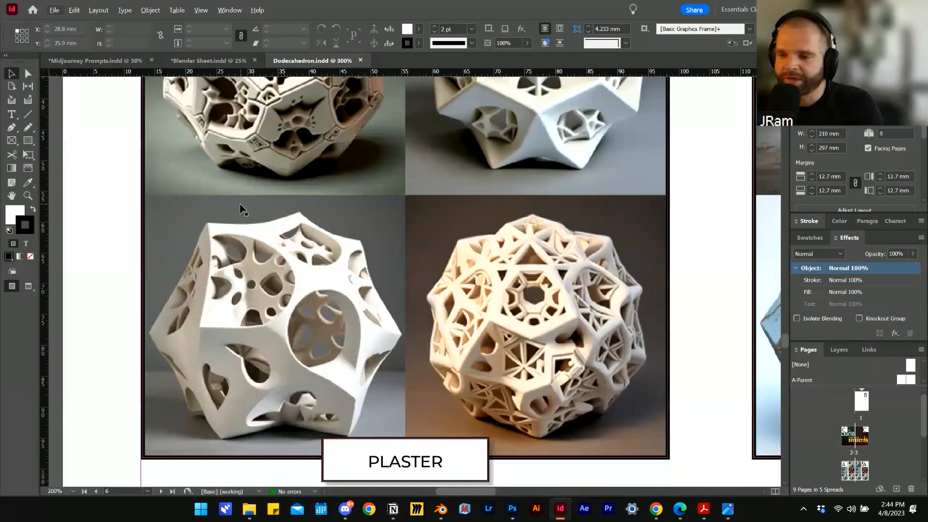
scroll(247, 207, up, 3)
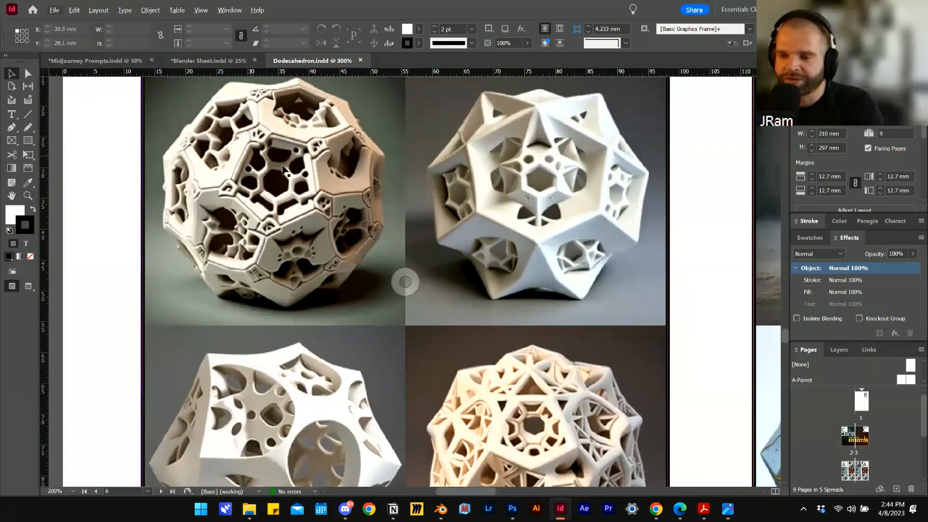
scroll(202, 249, right, 10)
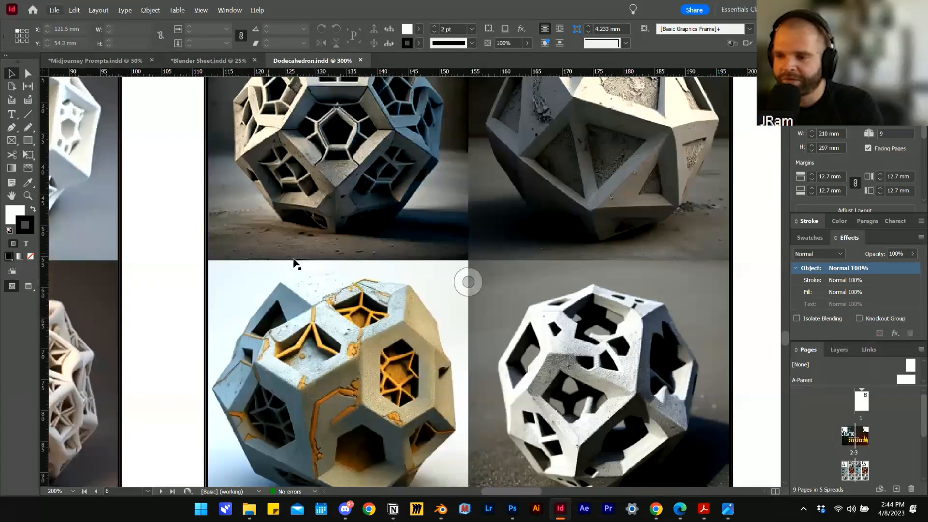
Inspect all four dodecahedrons of the Concrete grid on page 6 in close-up.
scroll(314, 270, down, 1)
scroll(401, 319, up, 2)
scroll(468, 282, up, 1)
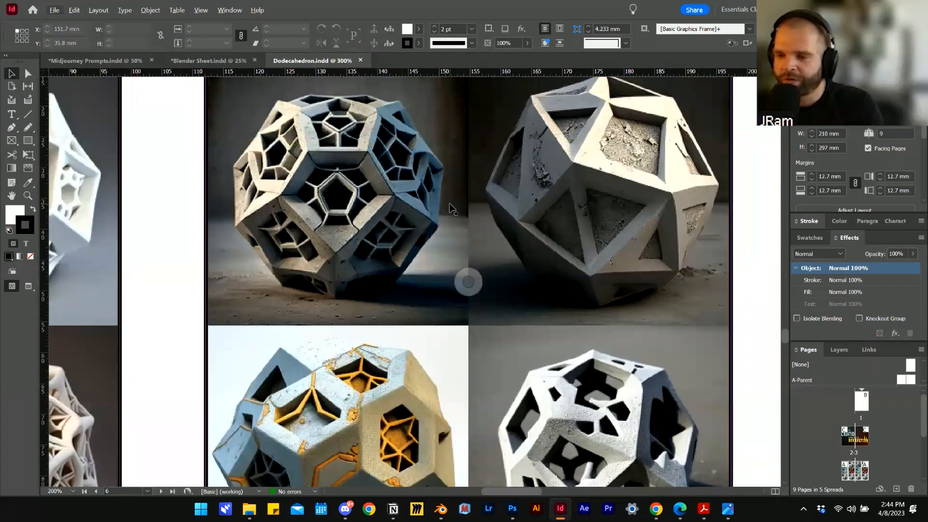
scroll(585, 160, down, 8)
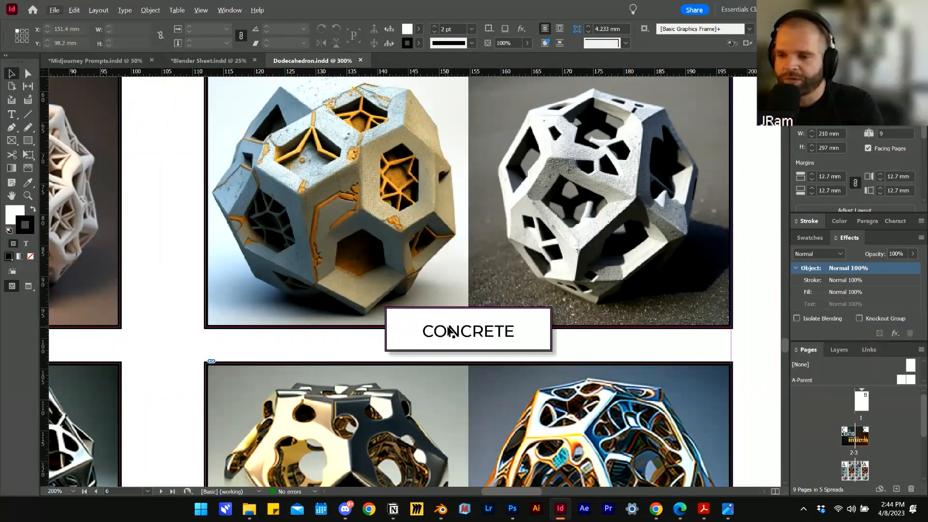
scroll(450, 330, up, 8)
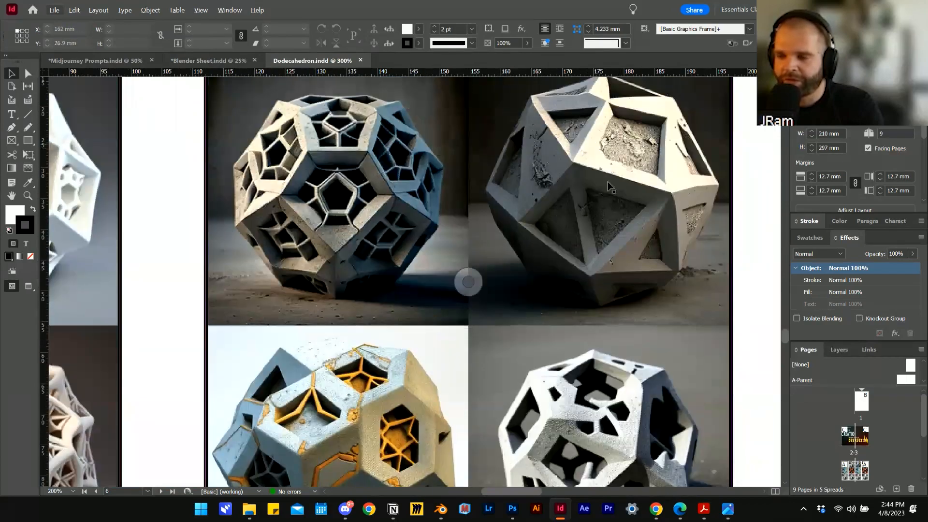
Examine both rows of the Chrome grid on page 6 and compare them with the Concrete grid above.
scroll(540, 255, down, 20)
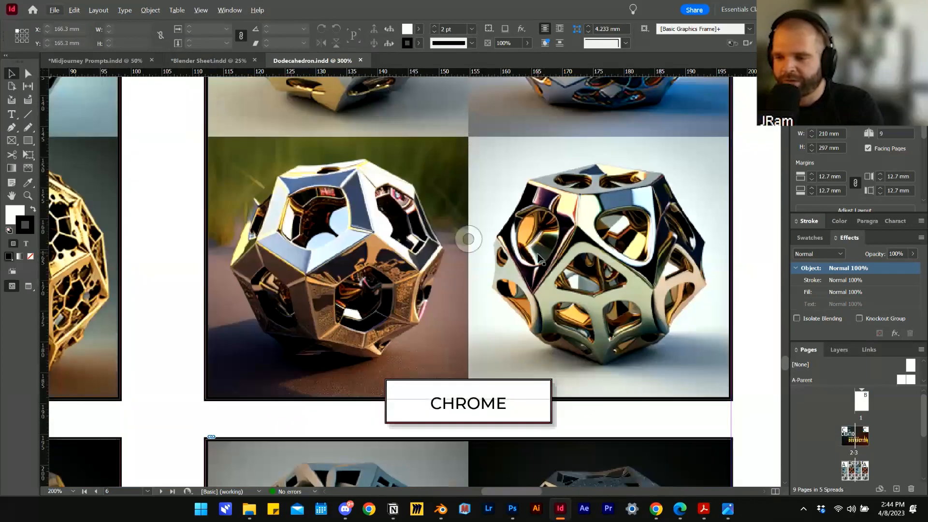
scroll(466, 406, up, 6)
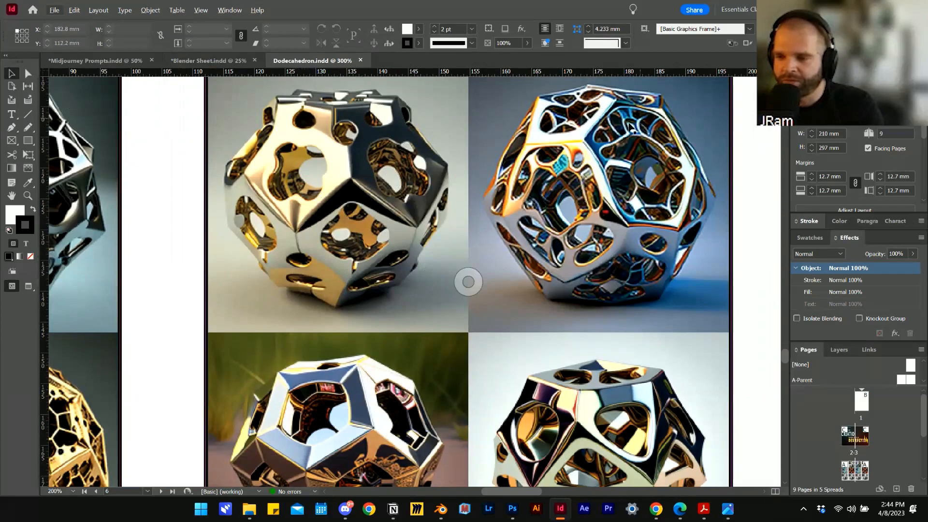
scroll(625, 326, down, 2)
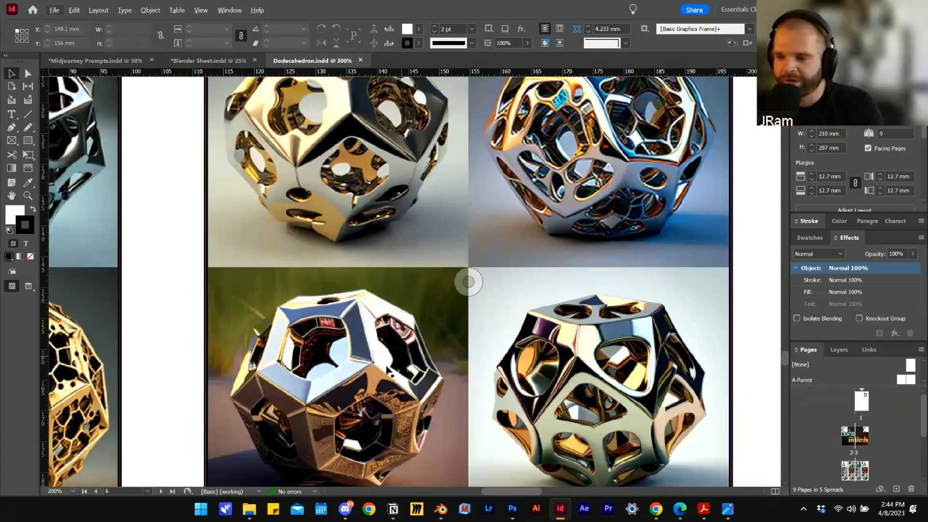
scroll(500, 285, up, 18)
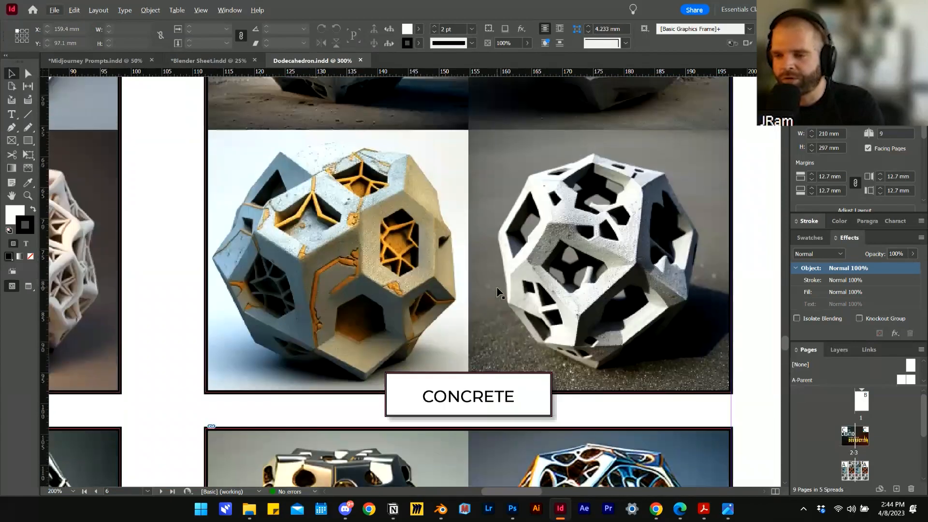
scroll(497, 289, up, 2)
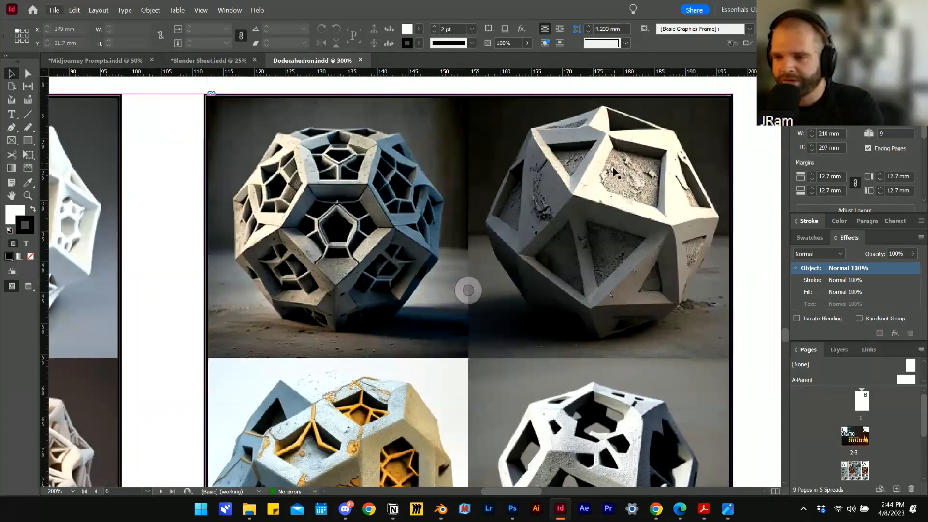
scroll(501, 227, down, 8)
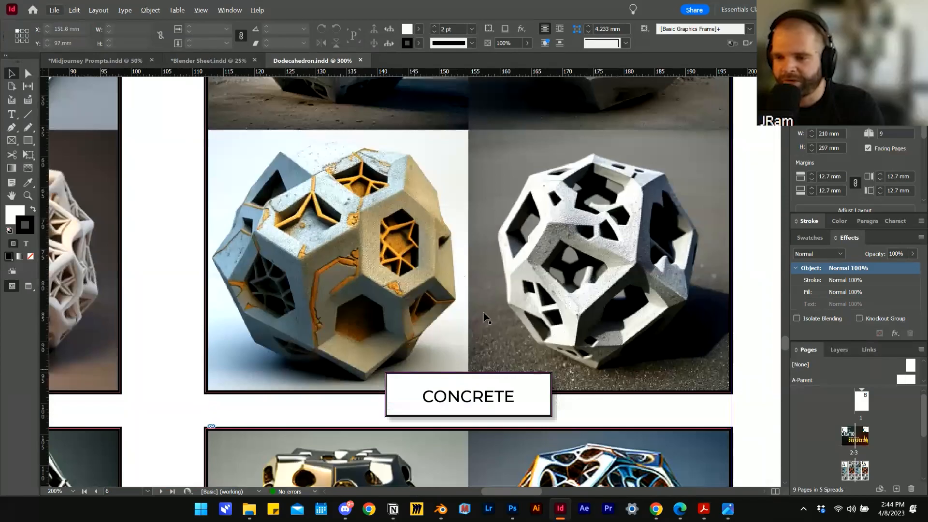
Inspect the four dodecahedrons of the Metal grid on page 6 up close.
scroll(527, 247, down, 20)
scroll(530, 249, left, 15)
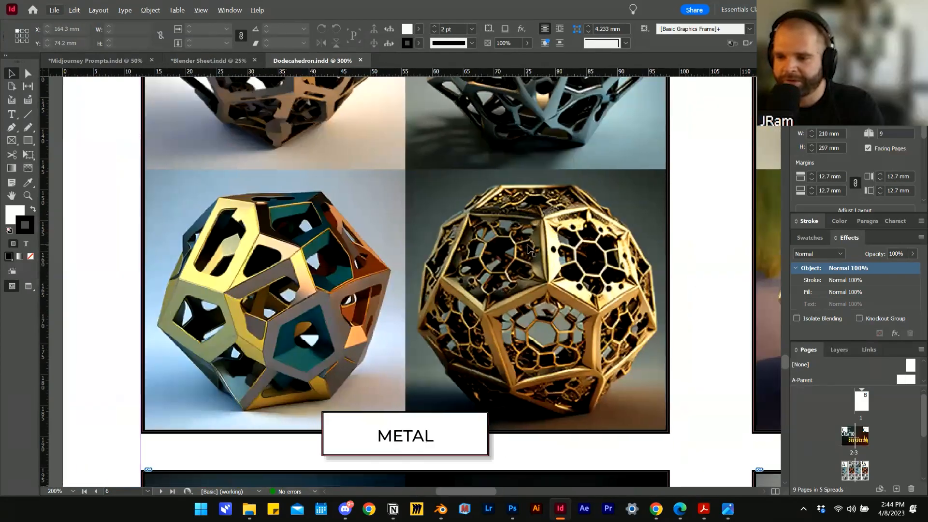
scroll(521, 254, up, 3)
scroll(344, 271, down, 5)
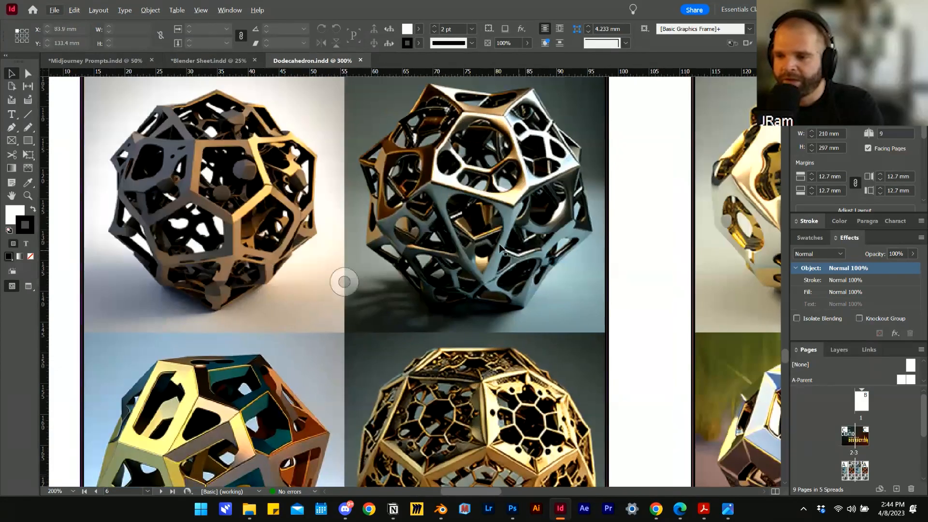
scroll(344, 253, right, 15)
scroll(437, 244, left, 15)
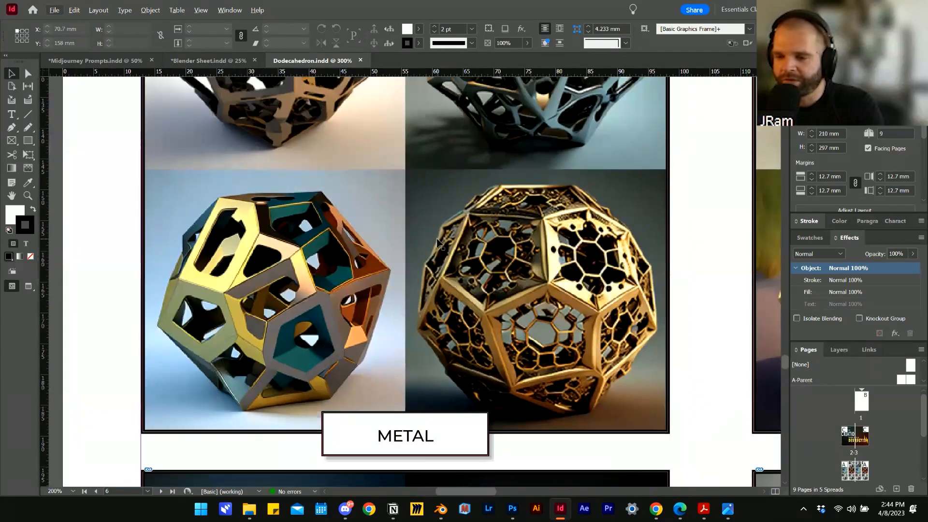
scroll(406, 290, up, 10)
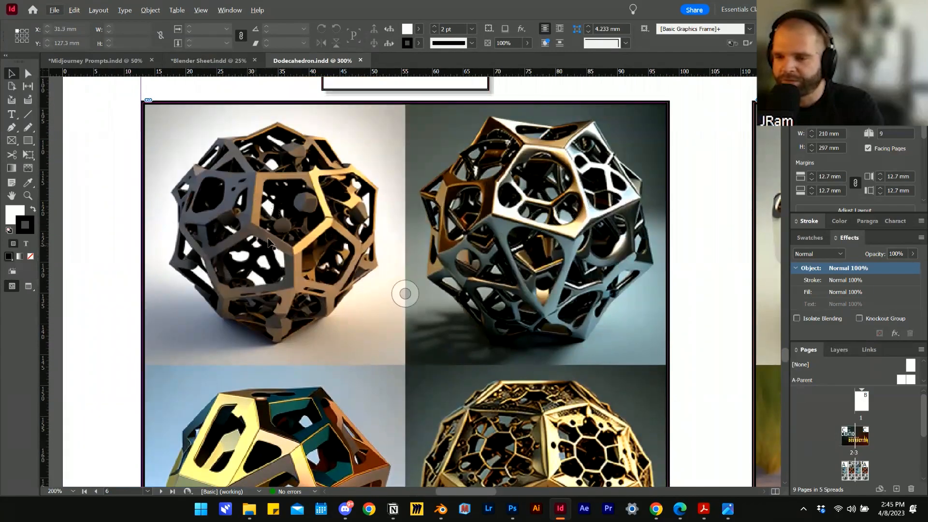
Examine the Marble grid and the neighbouring Slate grid in page 6's last row up close.
scroll(266, 232, down, 12)
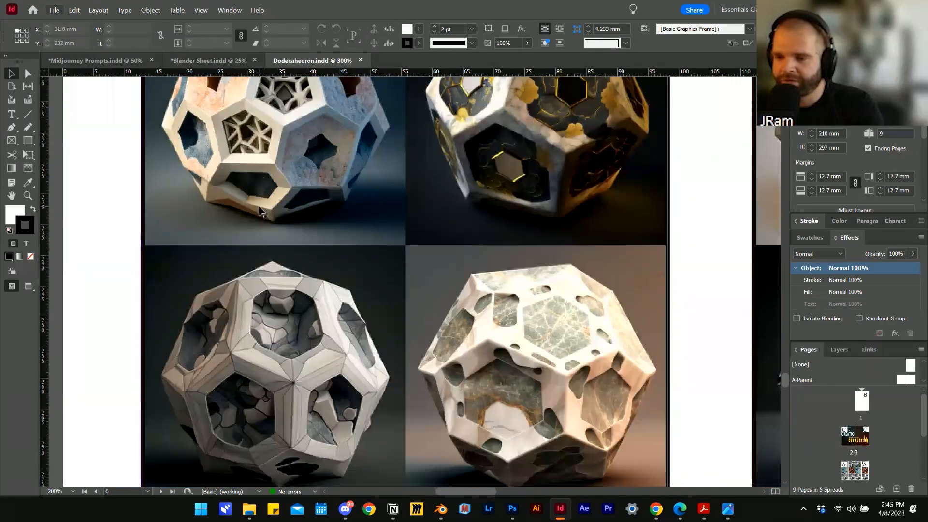
scroll(260, 212, down, 2)
scroll(242, 336, down, 2)
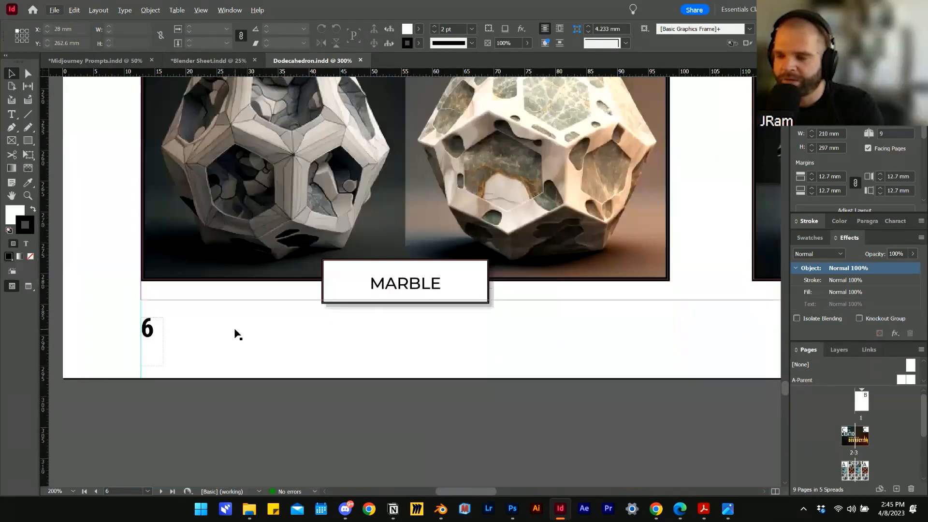
scroll(237, 333, up, 3)
scroll(235, 334, right, 6)
scroll(236, 334, right, 2)
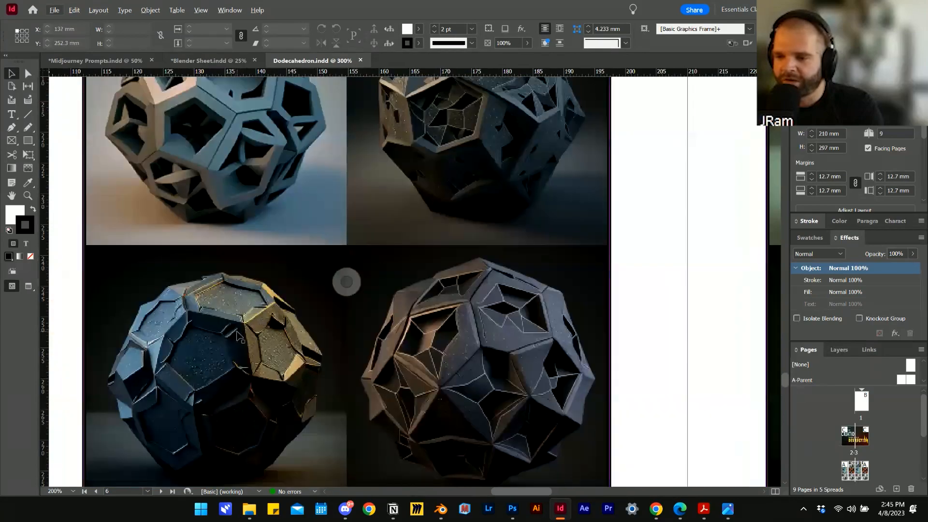
Go to page 7 and inspect the Crystal grid beside the Caustics grid in close-up.
scroll(232, 335, down, 2)
scroll(506, 359, down, 2)
scroll(725, 356, up, 6)
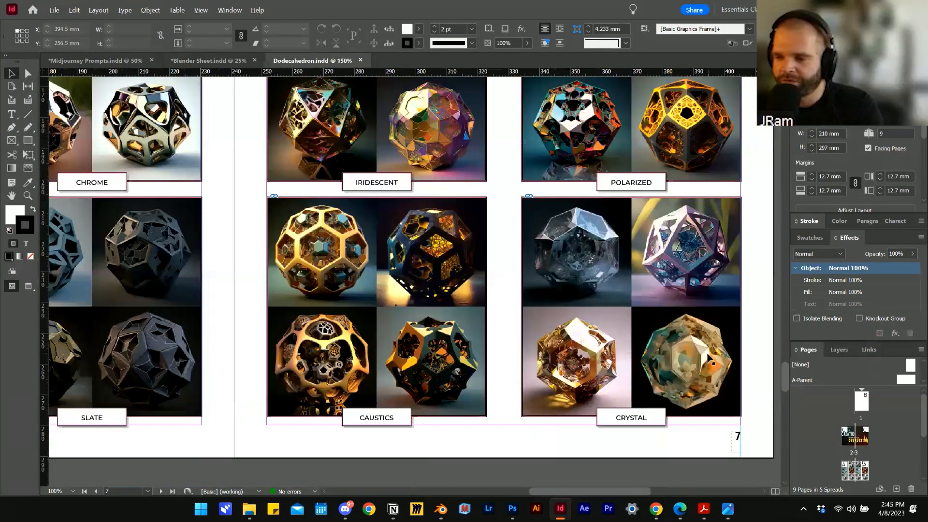
scroll(387, 281, down, 1)
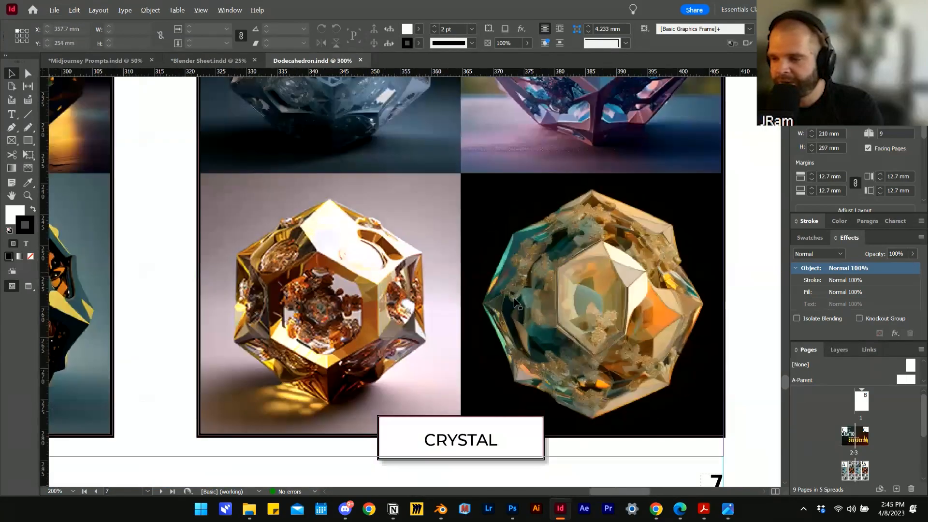
scroll(592, 341, up, 1)
scroll(546, 356, down, 1)
scroll(551, 357, down, 4)
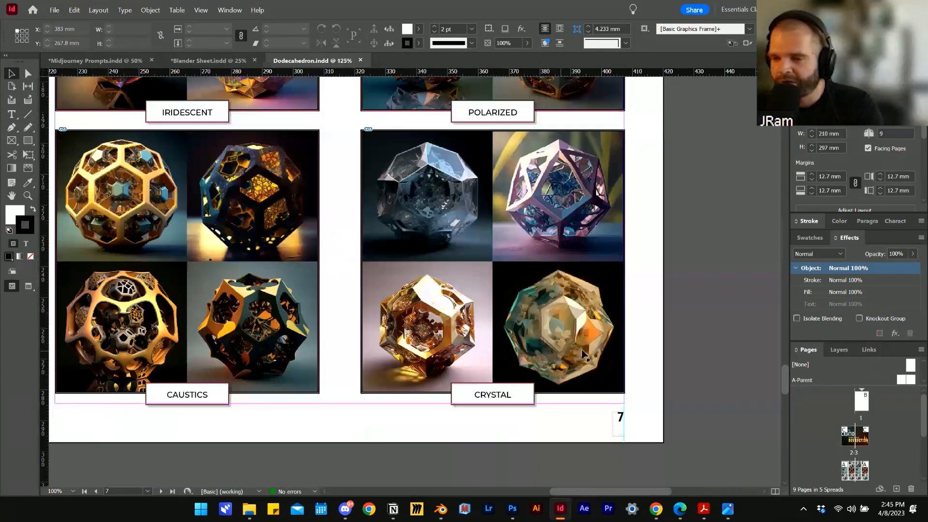
scroll(528, 299, up, 1)
Go to the spread starting at page 8 and examine the grid below Vinyl in close-up.
scroll(529, 299, down, 10)
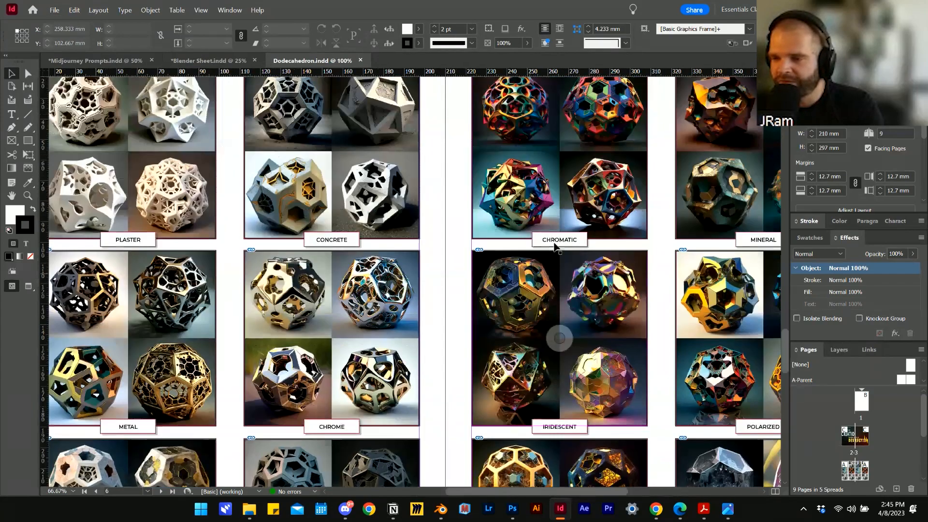
scroll(445, 295, down, 5)
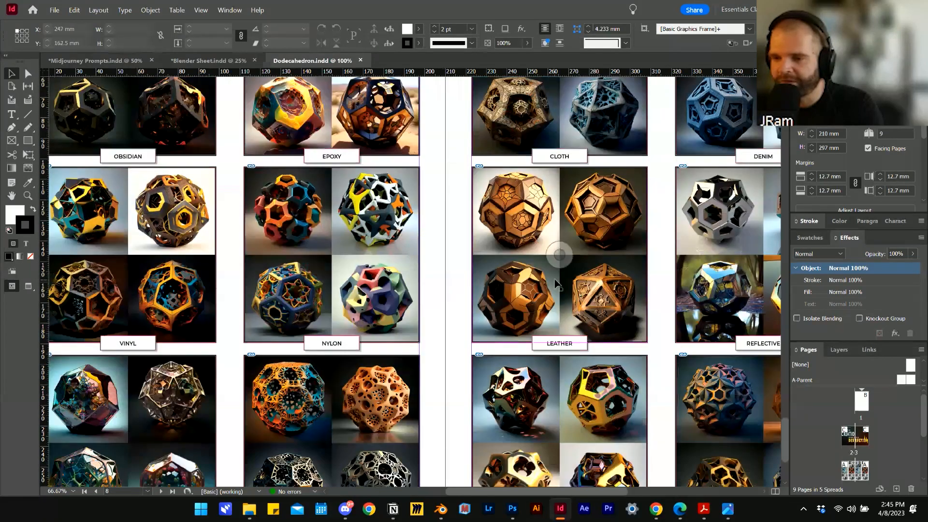
scroll(307, 329, up, 2)
scroll(455, 309, down, 2)
scroll(112, 325, up, 3)
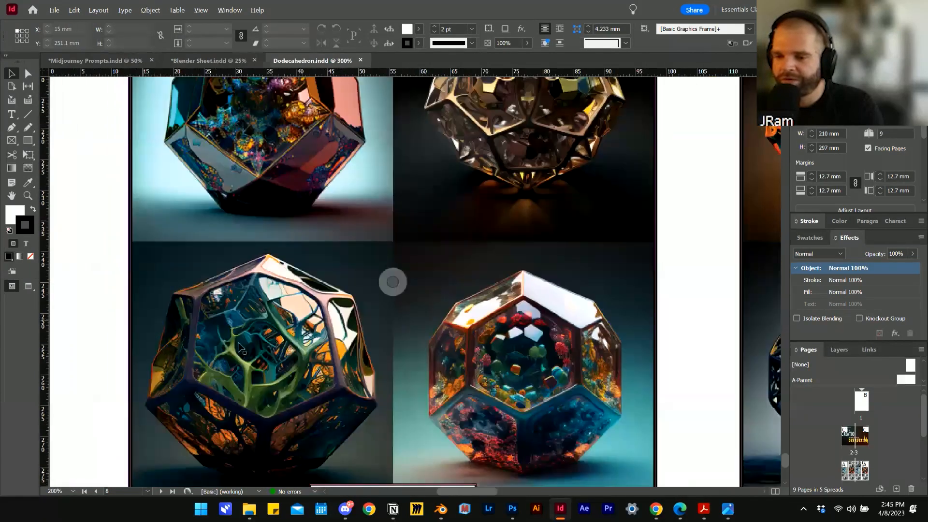
scroll(194, 377, down, 4)
scroll(523, 266, up, 4)
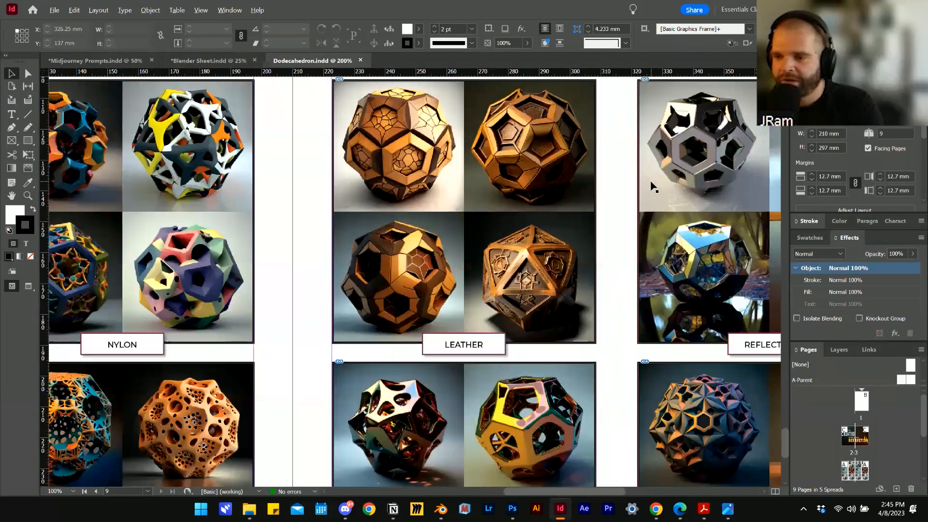
Compare the Vinyl, Nylon, Leather and Reflective grids in the middle row of the page 8-9 spread.
scroll(399, 236, down, 1)
scroll(555, 242, up, 1)
scroll(555, 242, down, 3)
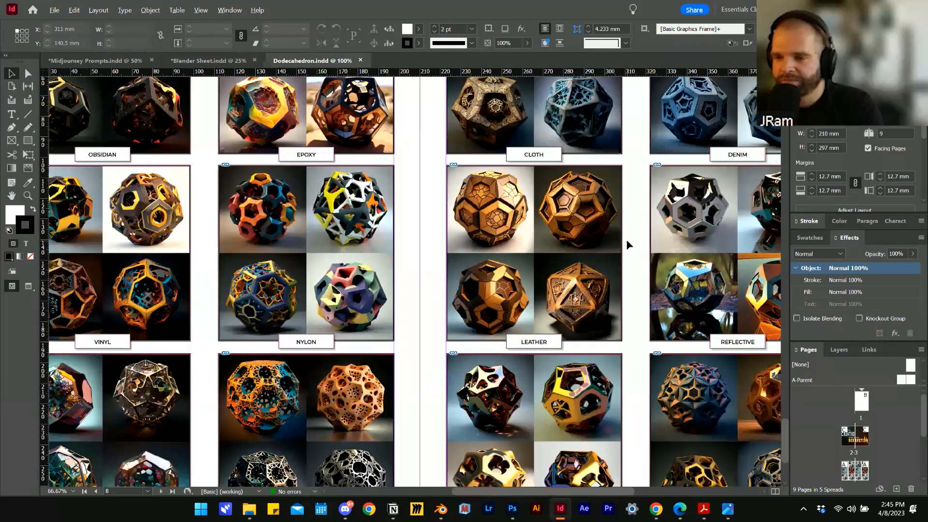
scroll(628, 242, up, 2)
scroll(440, 259, left, 3)
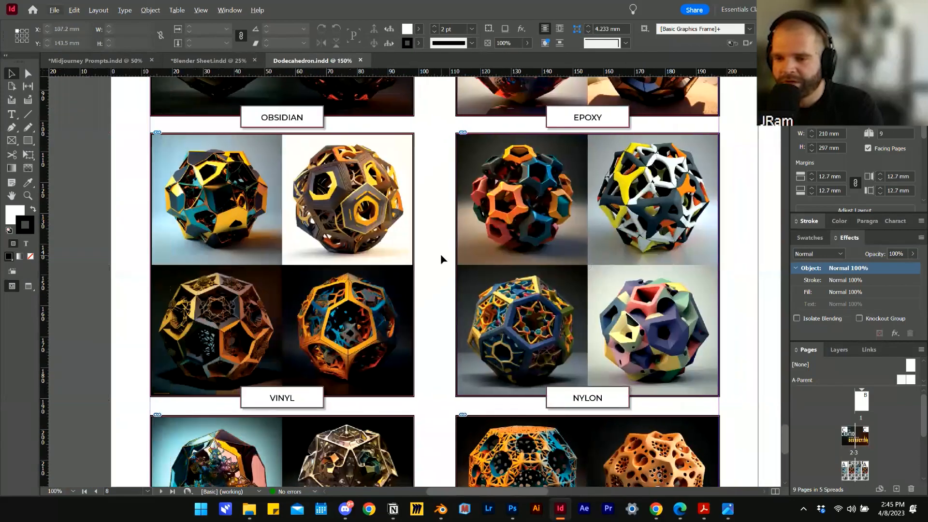
scroll(441, 260, right, 6)
scroll(441, 261, up, 5)
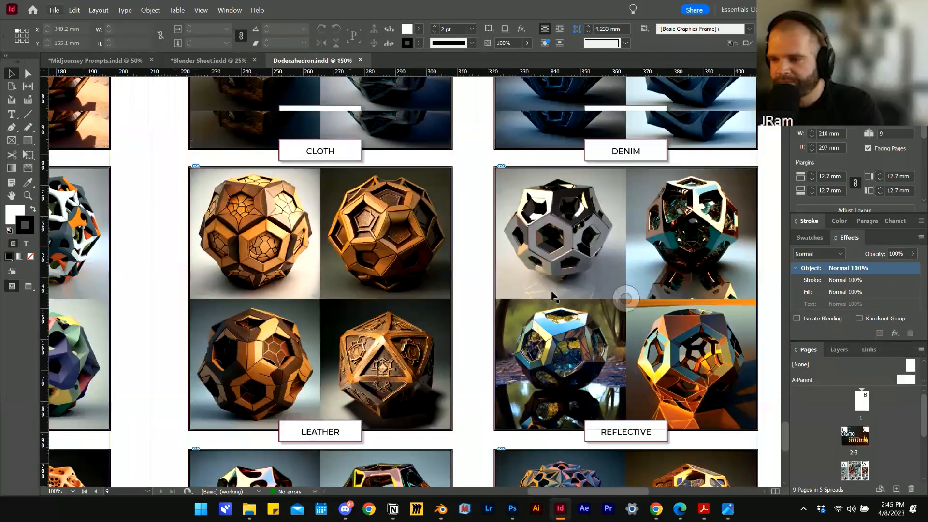
Examine the Glossy and Matte grids in the last row of page 9.
scroll(554, 296, down, 11)
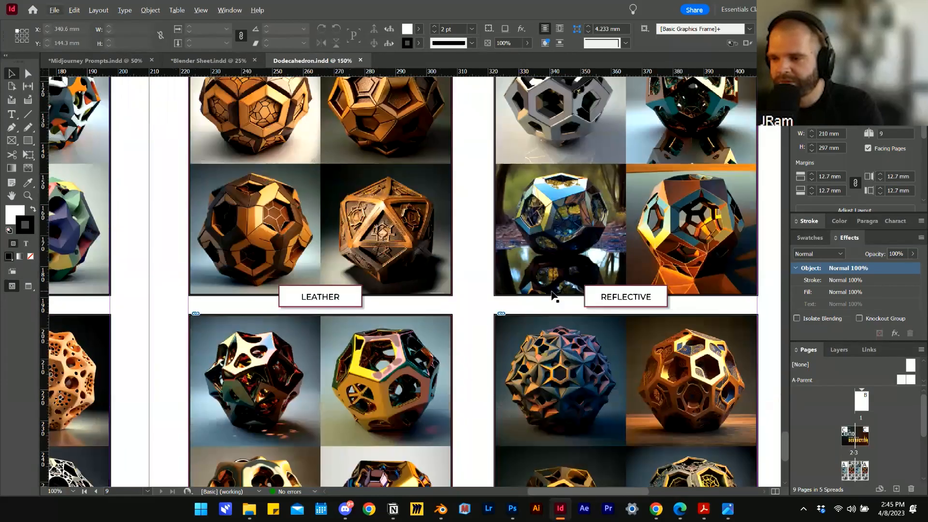
scroll(589, 317, up, 1)
scroll(589, 316, down, 1)
scroll(589, 317, down, 1)
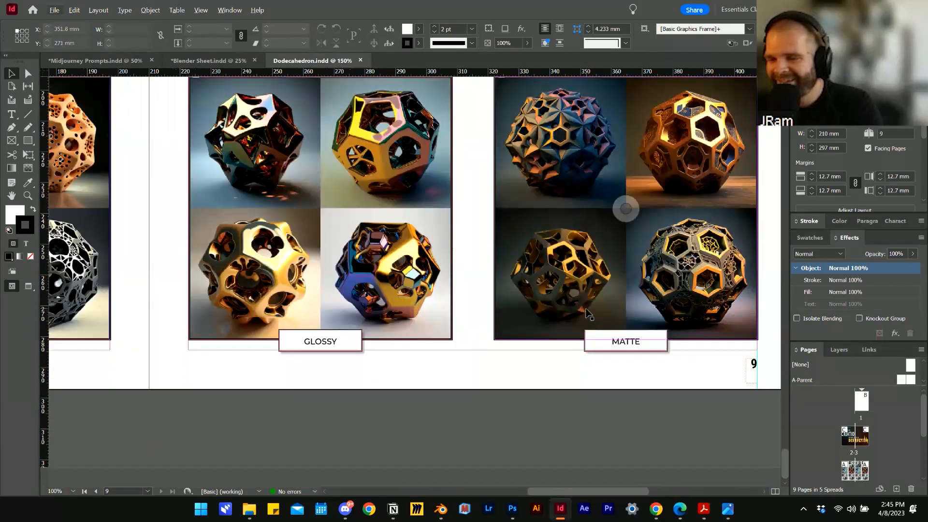
Return to the Nylon grid on page 8 and view it alongside the Leather grid on page 9.
scroll(589, 316, up, 1)
scroll(591, 319, left, 3)
scroll(554, 338, down, 1)
scroll(554, 337, up, 4)
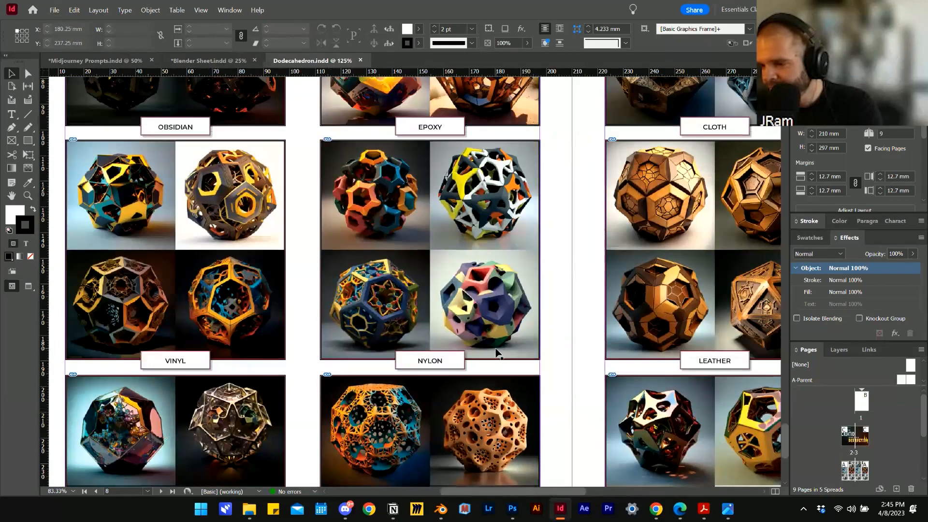
scroll(555, 338, right, 3)
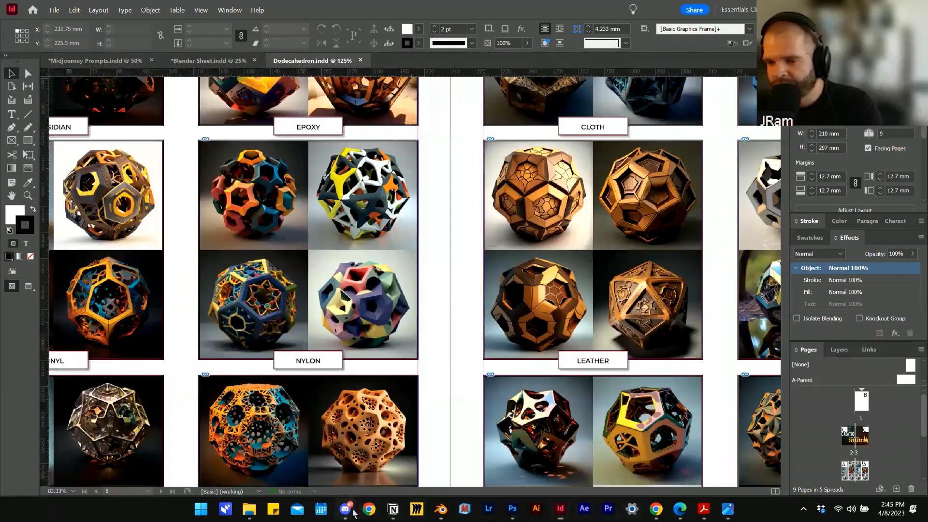
Switch to Discord and submit the prepared blend of the symmetrical neon snake image with Razer_snake_logo.svg.png.
click(345, 509)
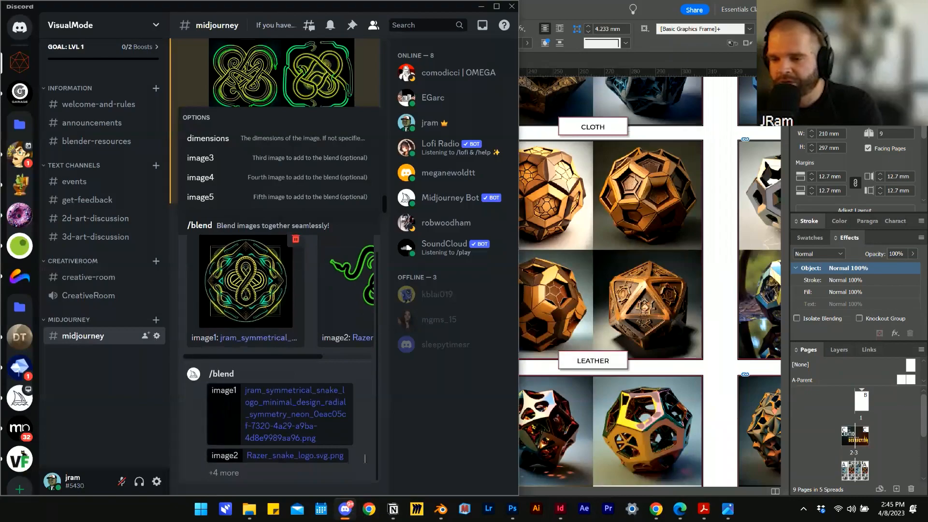
key(Return)
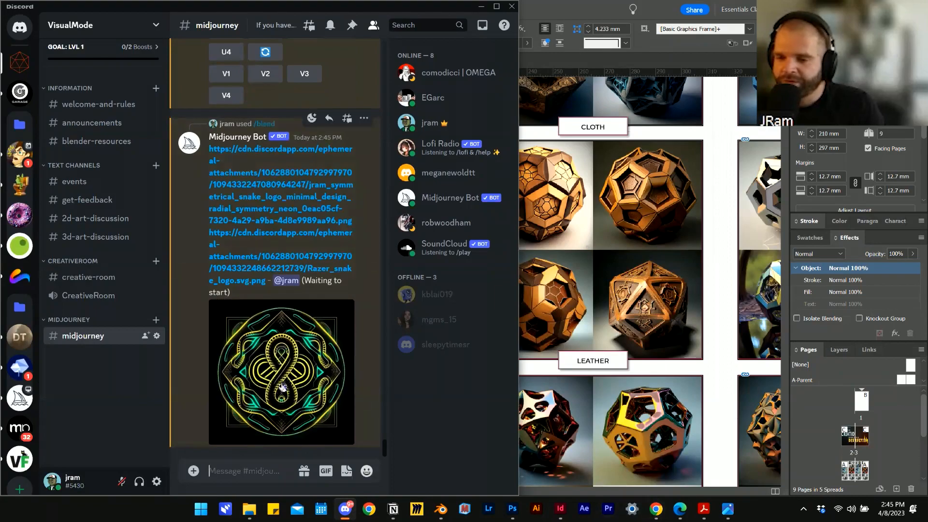
Look back through the midjourney channel's earlier monochromatic modern architecture variations and upscales.
scroll(284, 373, up, 10)
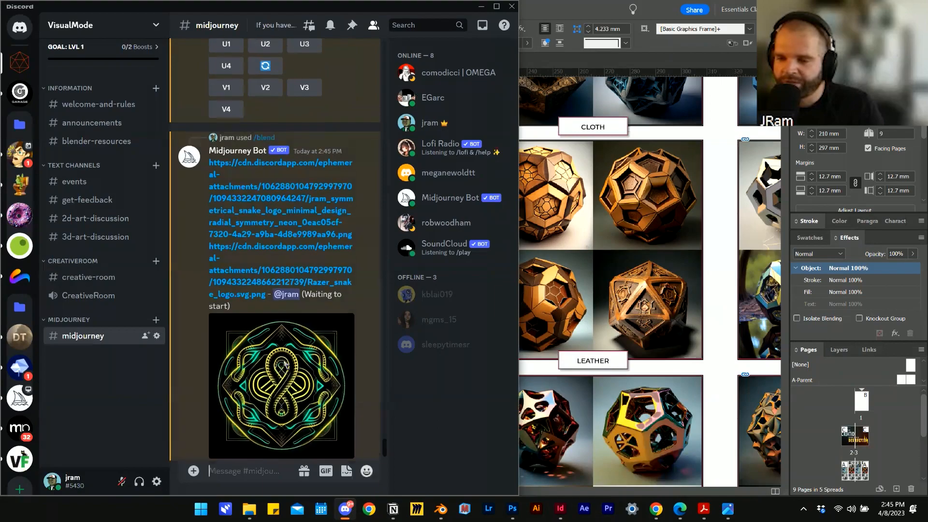
scroll(281, 290, up, 15)
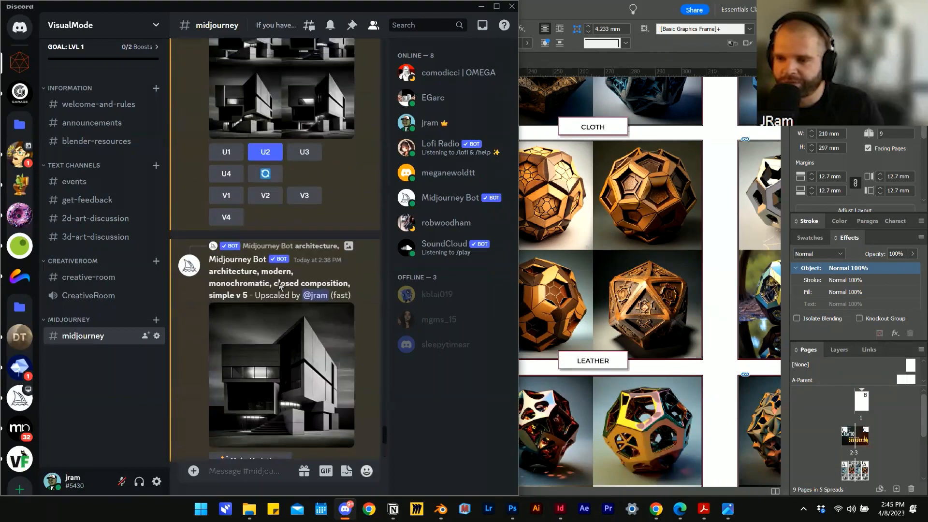
scroll(277, 275, down, 15)
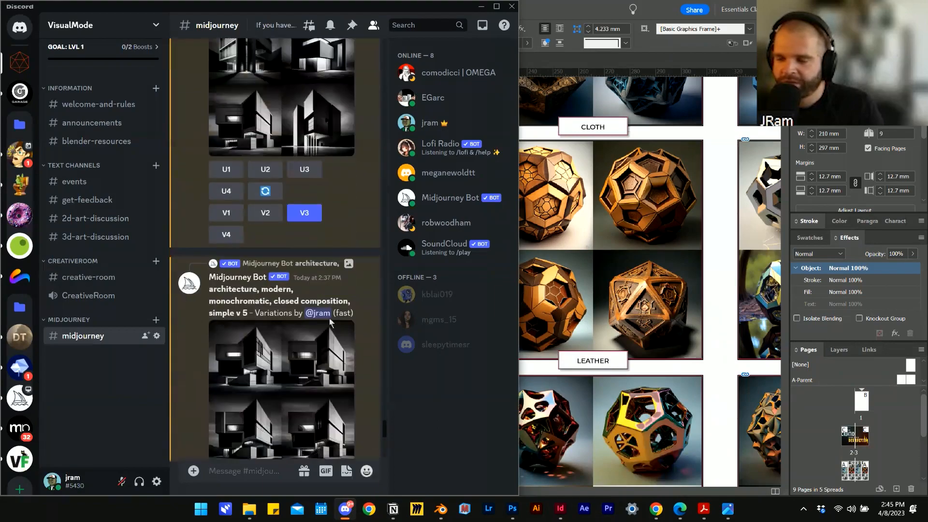
Check the submitted snake and Razer blend in the midjourney channel and compare its result with the source images.
scroll(324, 362, down, 1)
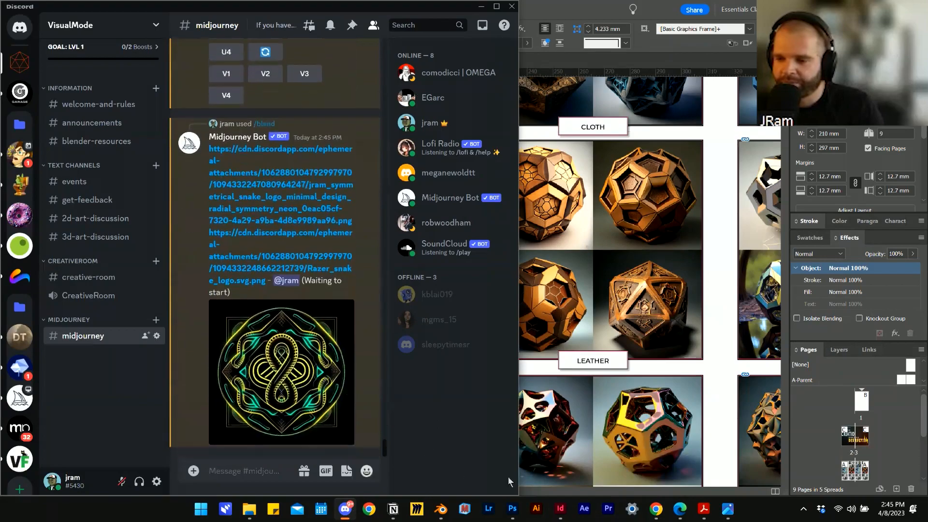
click(727, 510)
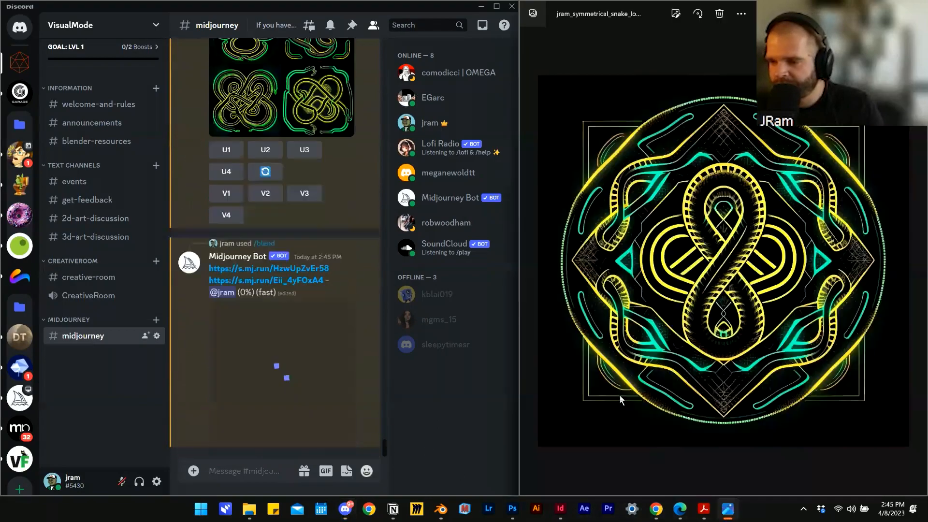
click(251, 510)
click(396, 457)
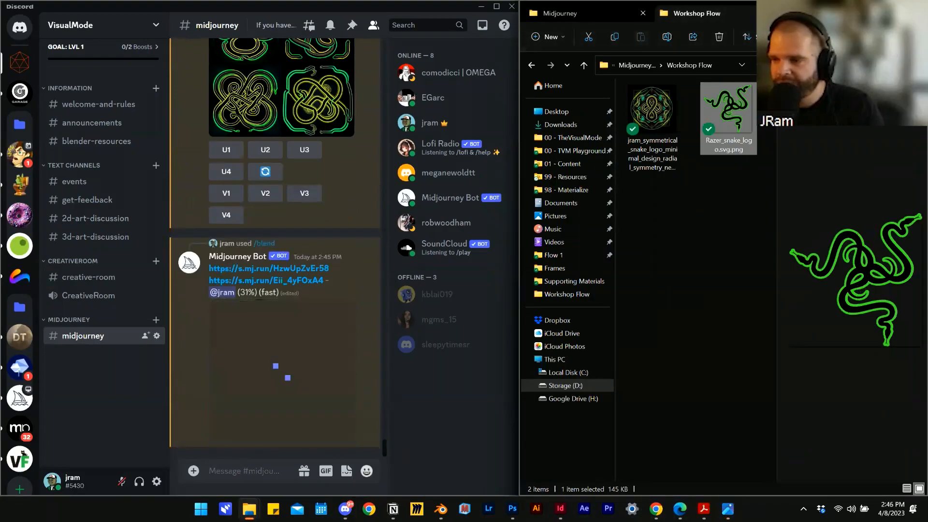
click(864, 10)
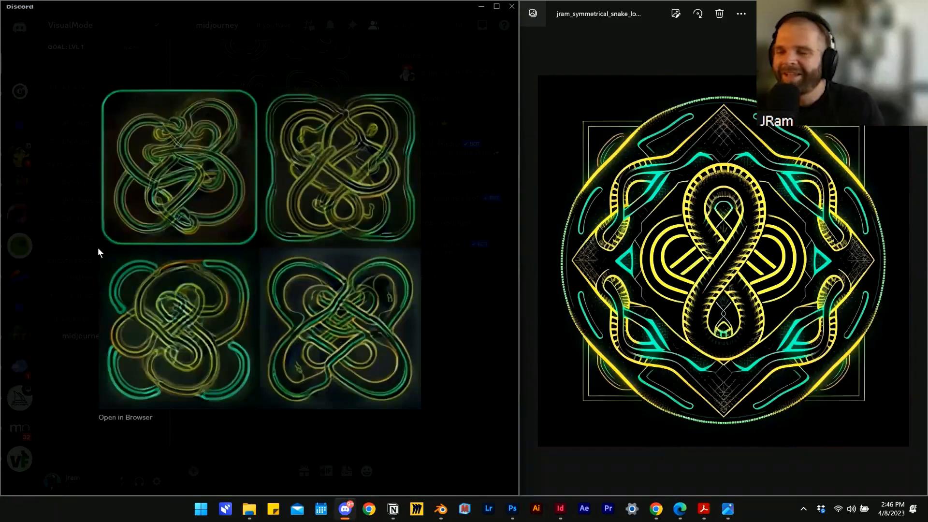
click(480, 377)
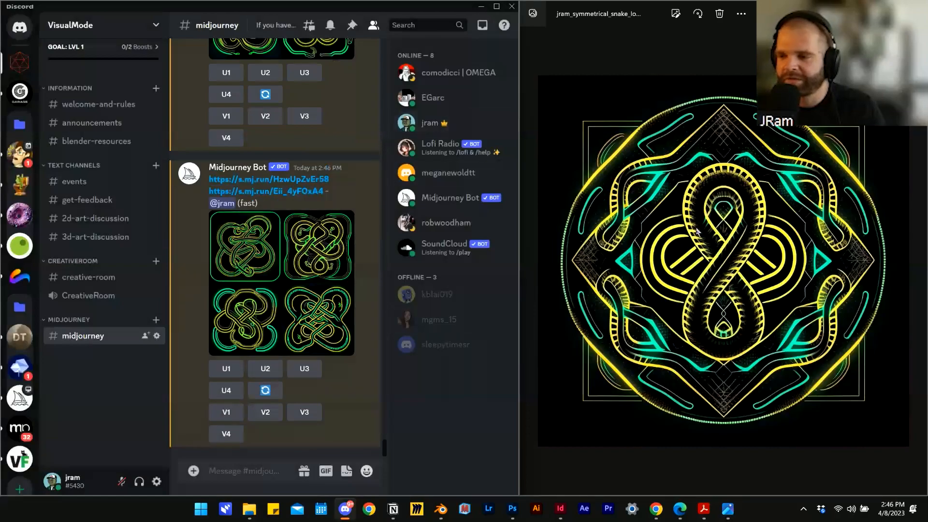
Minimize Discord and snap the symmetrical snake image window to the left half of the screen.
click(481, 6)
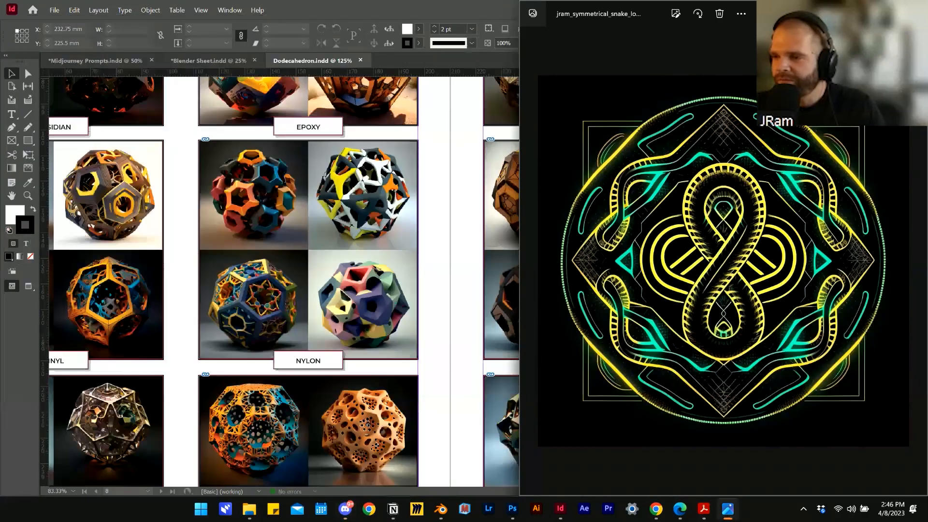
drag(803, 8, 1, 182)
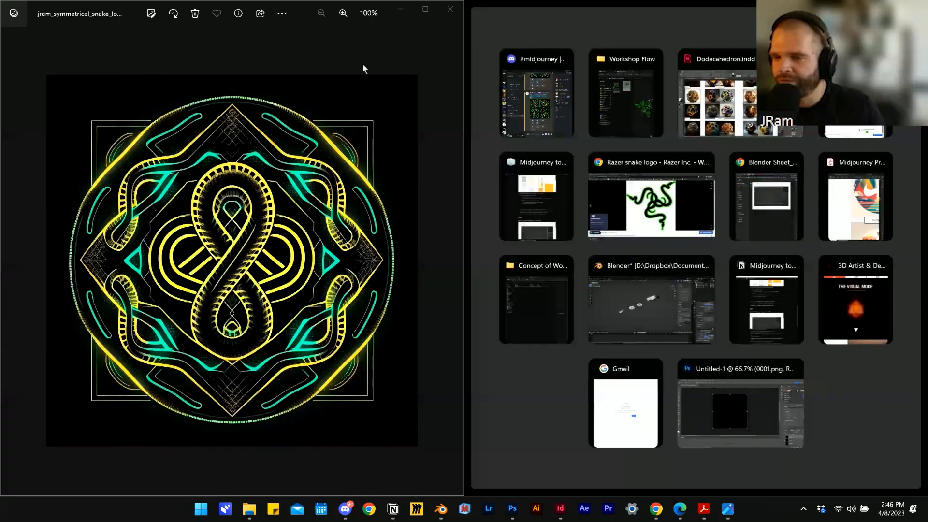
click(362, 63)
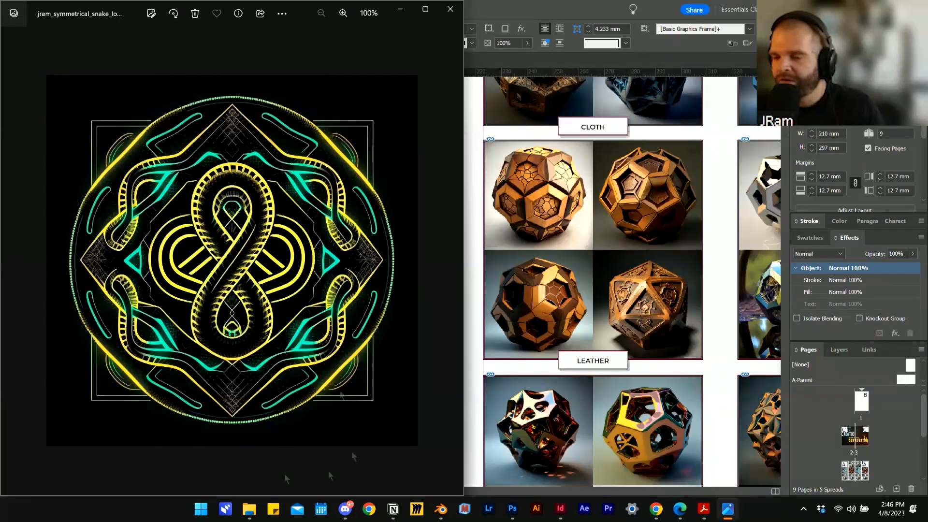
Switch to Dodecahedron.indd in InDesign and look through the dodecahedron grids on pages 4 to 7.
mouse_move(560, 509)
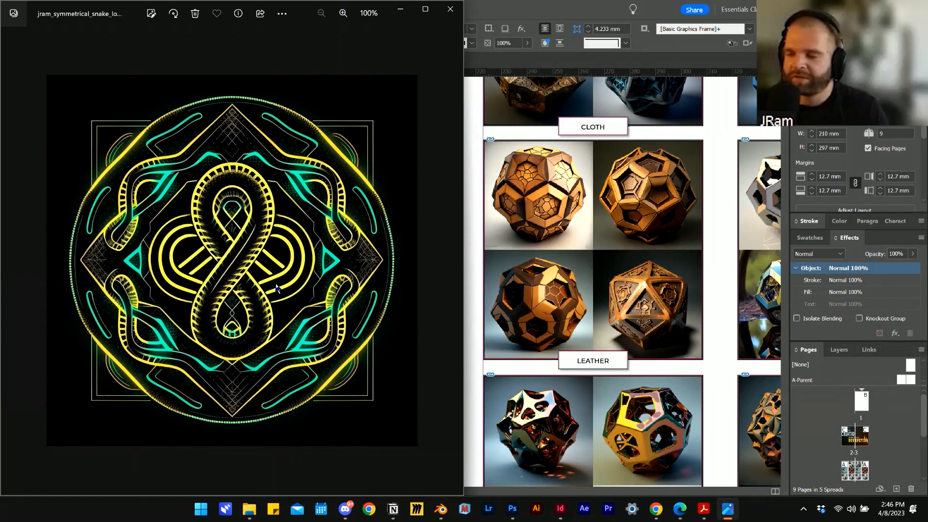
click(474, 341)
scroll(428, 351, down, 3)
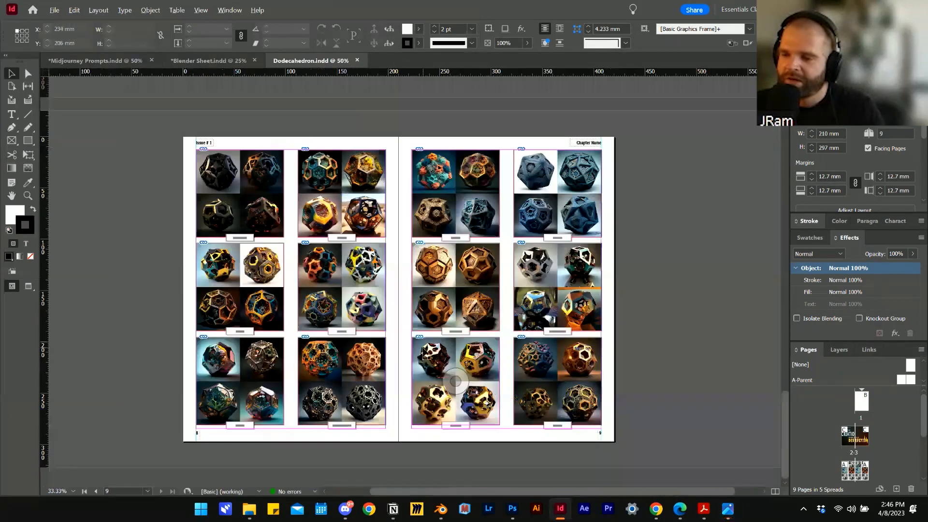
scroll(426, 341, down, 5)
scroll(423, 334, up, 5)
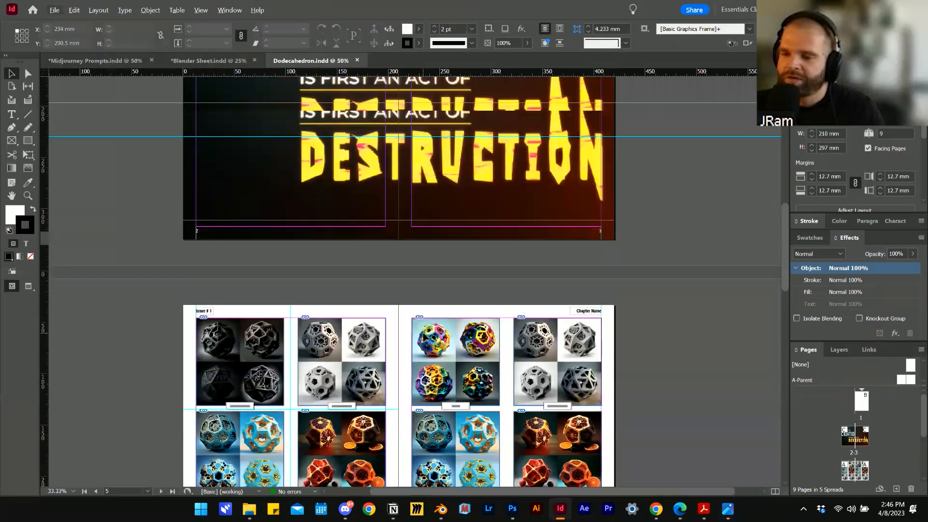
scroll(401, 324, down, 5)
scroll(381, 313, up, 1)
scroll(380, 314, up, 1)
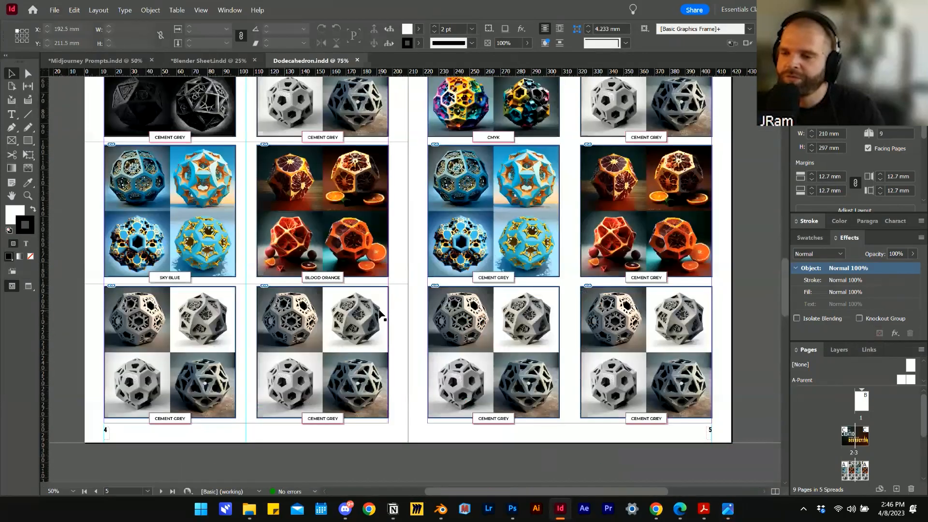
scroll(460, 315, left, 1)
scroll(446, 315, right, 1)
scroll(446, 315, down, 6)
scroll(446, 313, down, 9)
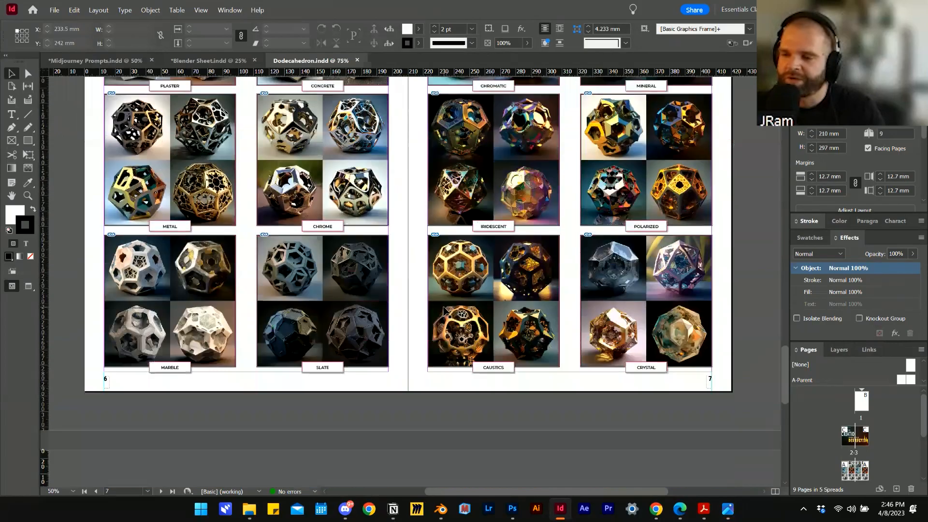
View the material grids on pages 8 and 9, and go back to the colour grids on pages 4 and 5.
scroll(443, 304, up, 1)
scroll(443, 304, right, 2)
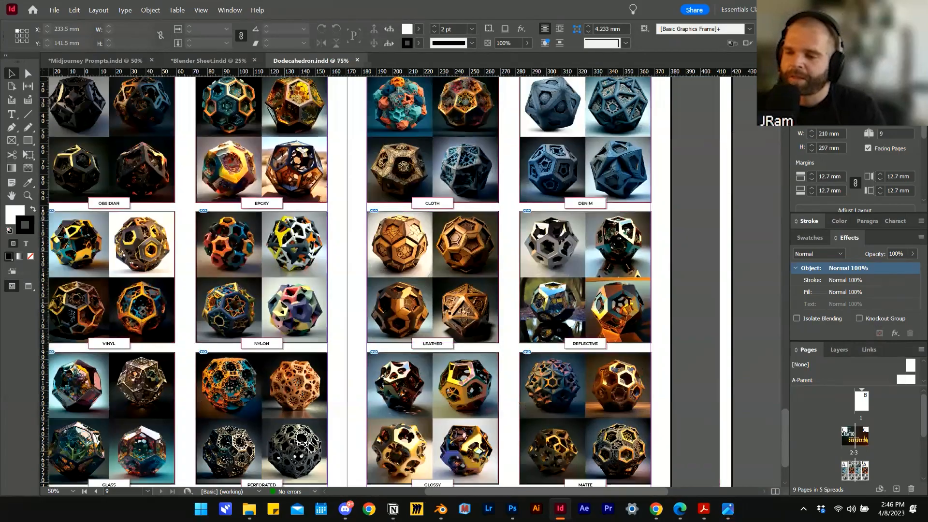
scroll(443, 305, left, 2)
scroll(444, 306, down, 1)
scroll(443, 312, up, 18)
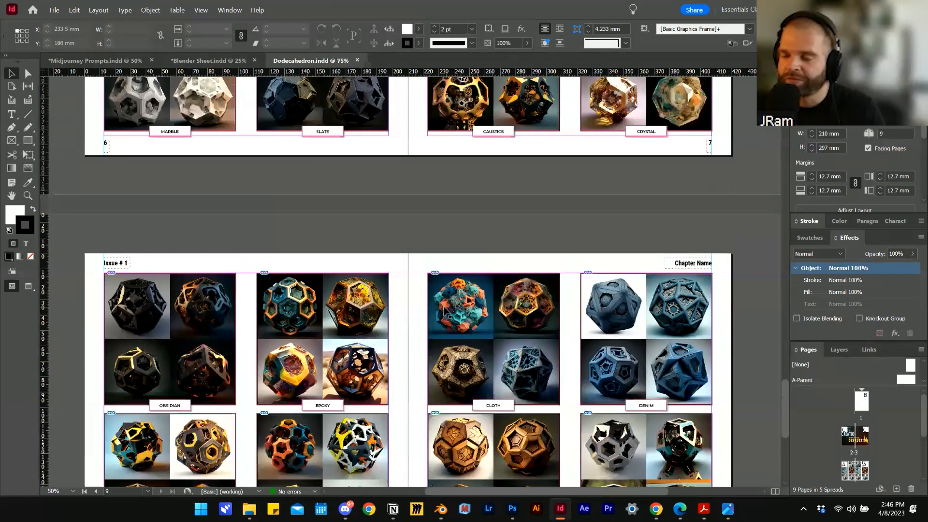
scroll(437, 309, up, 3)
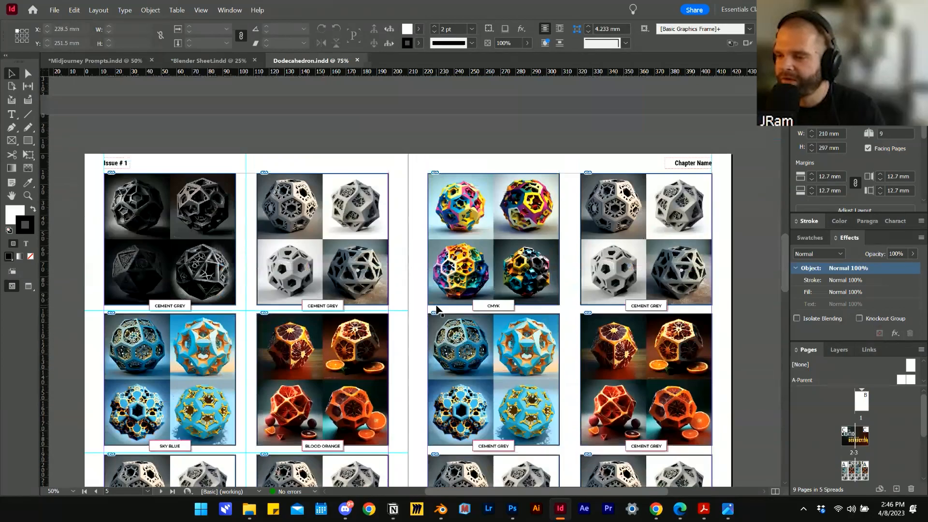
Examine the last spread's material grids from Obsidian to Matte alongside the end of pages 6 and 7.
scroll(435, 309, down, 12)
scroll(432, 307, down, 10)
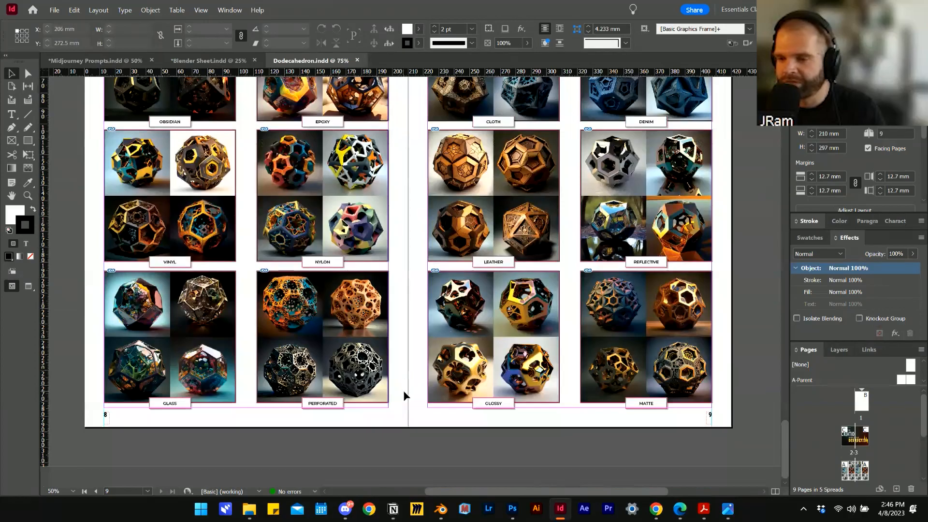
scroll(413, 411, left, 1)
scroll(413, 410, right, 2)
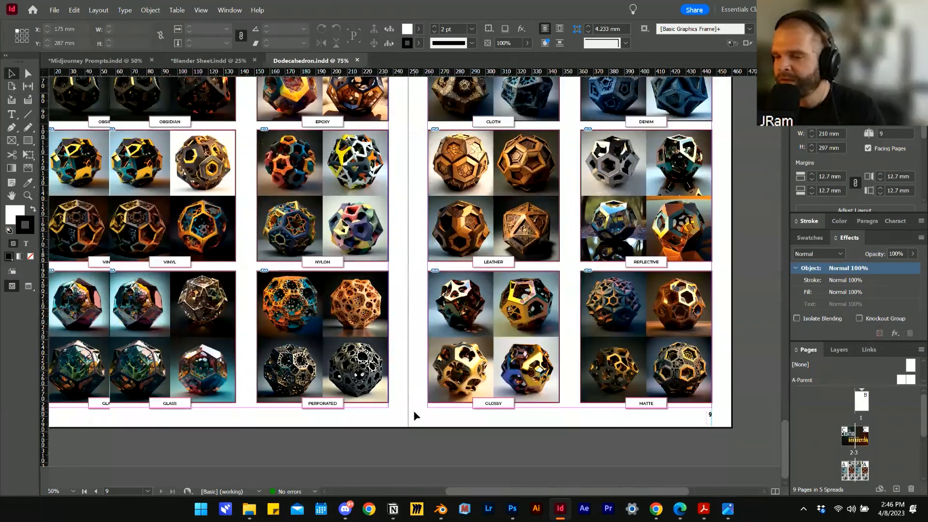
scroll(410, 409, up, 9)
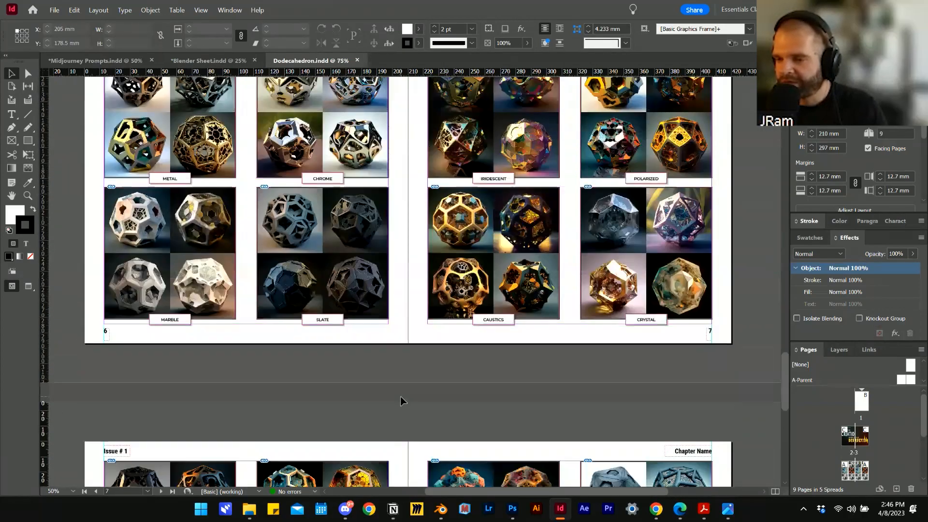
scroll(584, 442, down, 10)
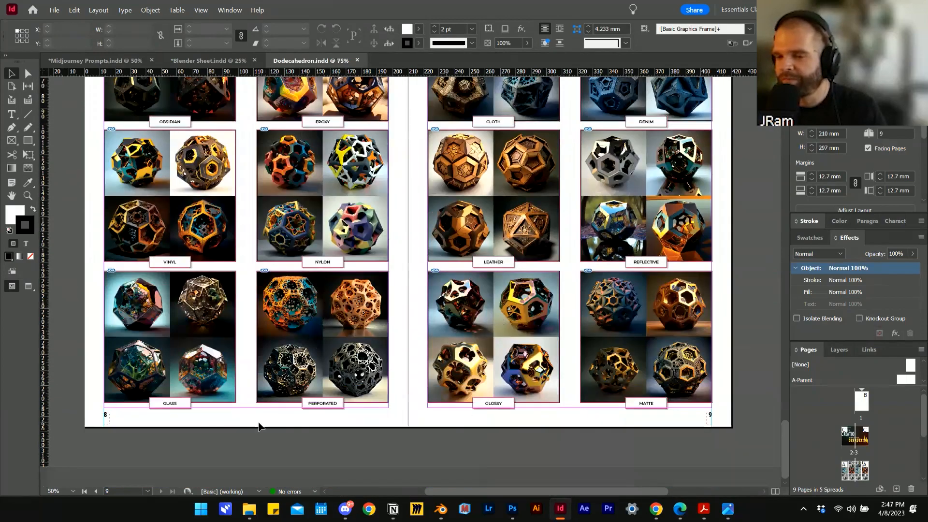
scroll(483, 421, up, 5)
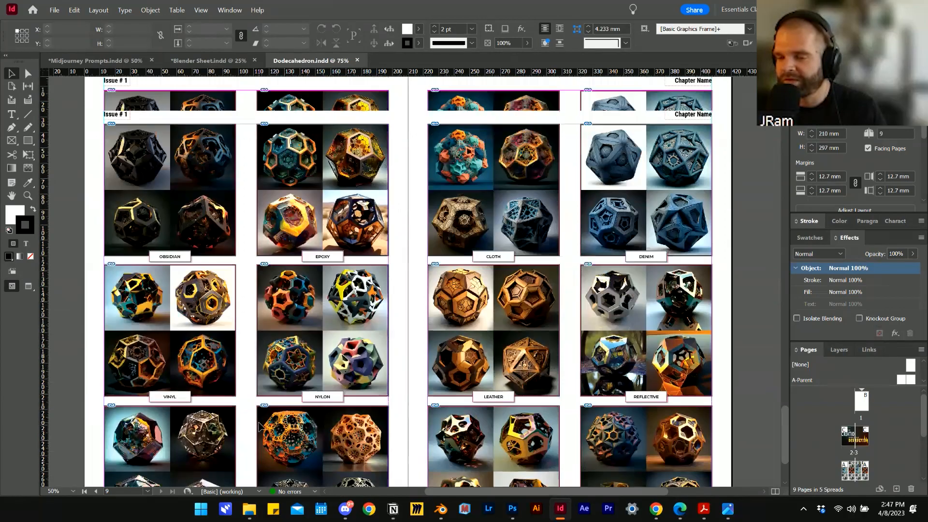
scroll(506, 420, down, 5)
In File Explorer, view the logo and store images in Concept of Workshop's Midjourney folder and return to the parent folder.
mouse_move(249, 509)
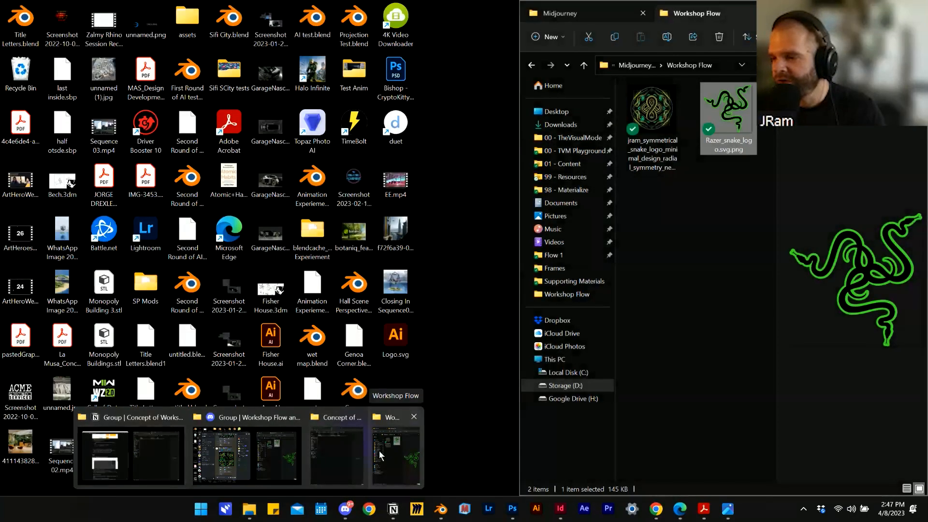
click(394, 454)
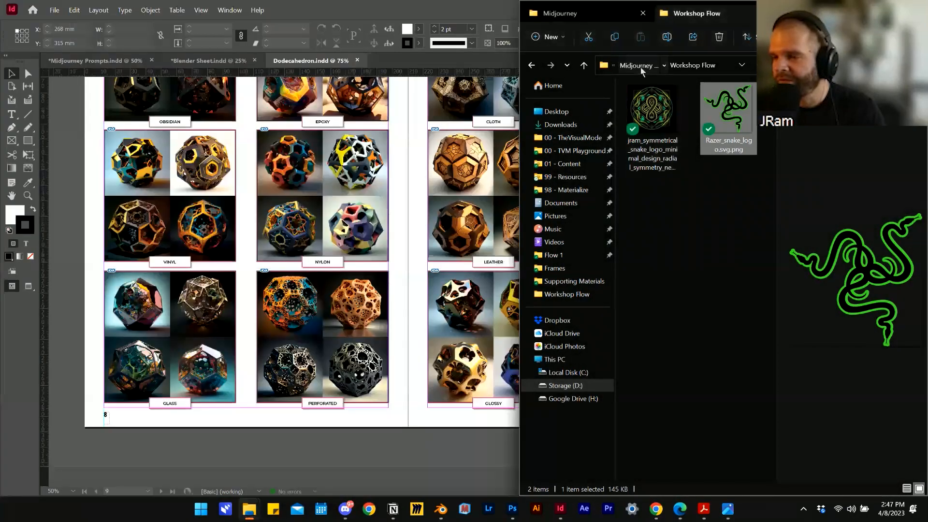
click(637, 65)
double_click(671, 116)
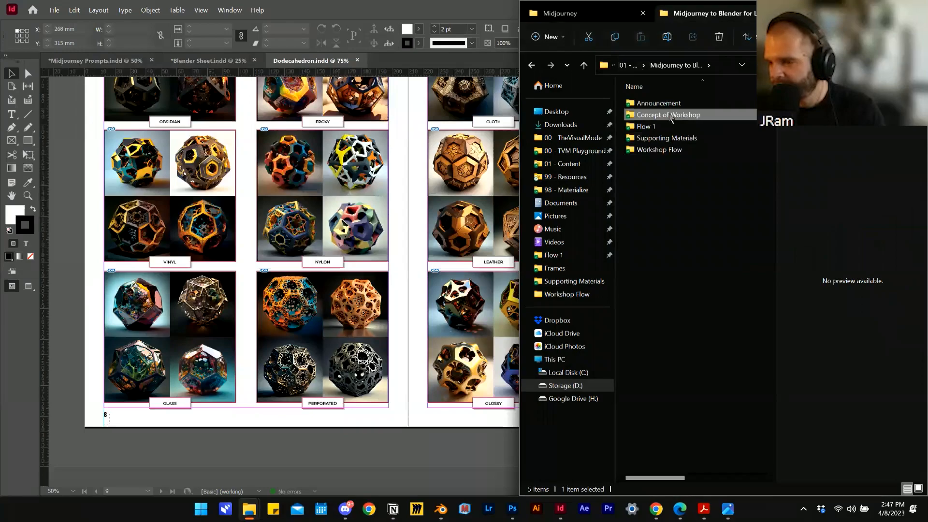
double_click(670, 116)
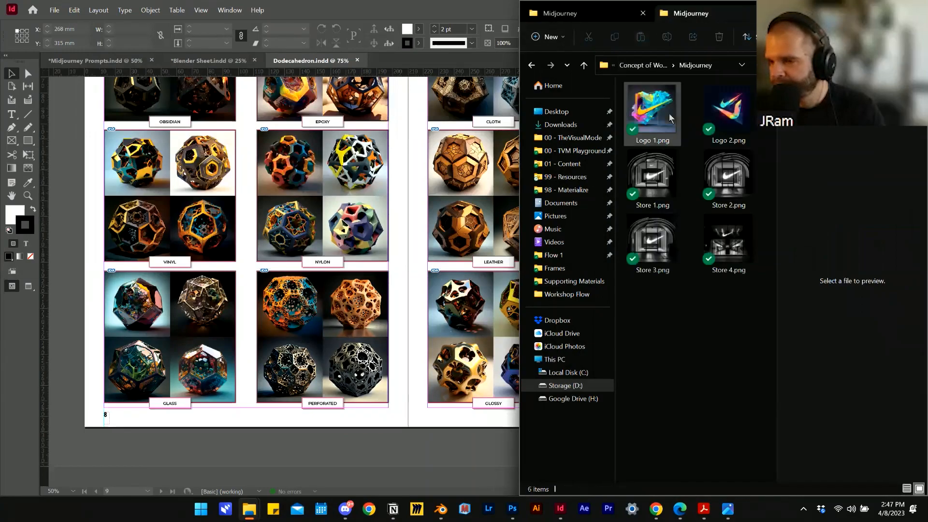
click(644, 66)
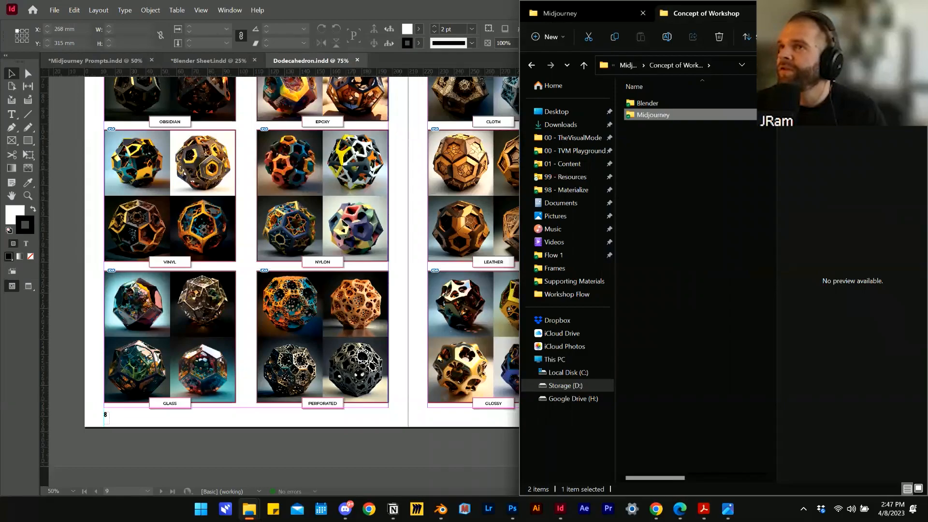
Switch to the Midjourney profile page in Edge, maximize it, show all jobs and look through the gallery.
key(alt+Tab)
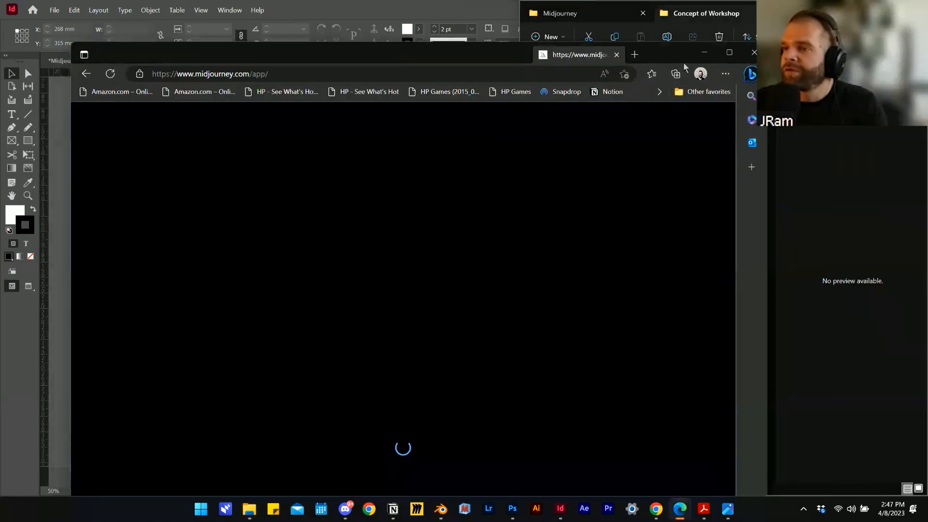
click(729, 52)
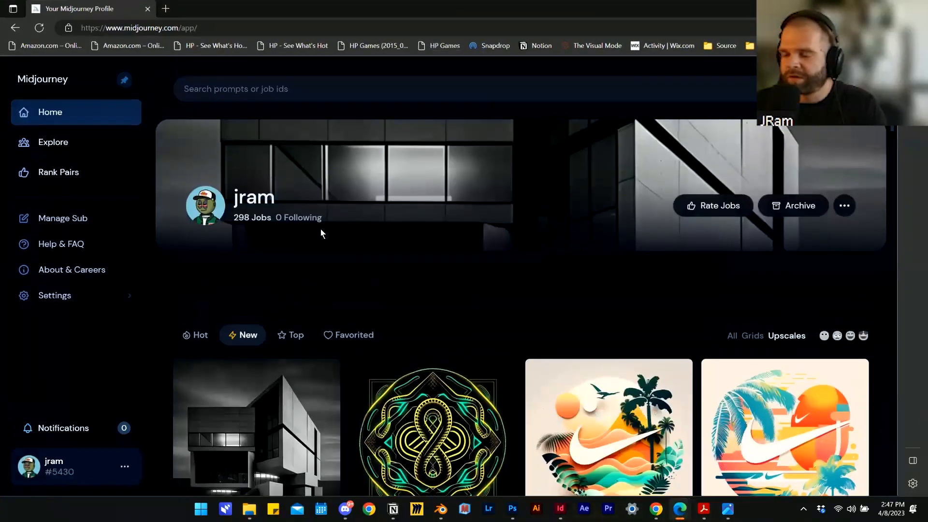
click(752, 335)
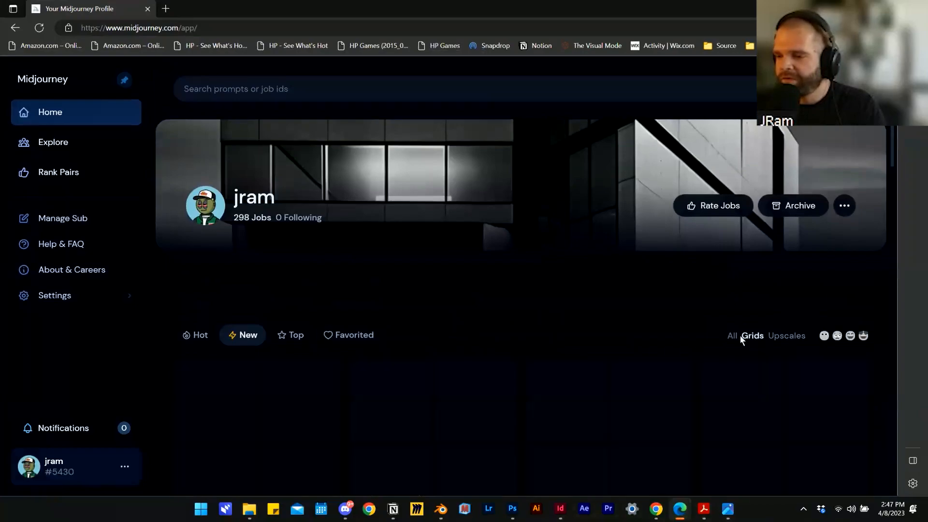
click(730, 336)
scroll(481, 247, down, 1)
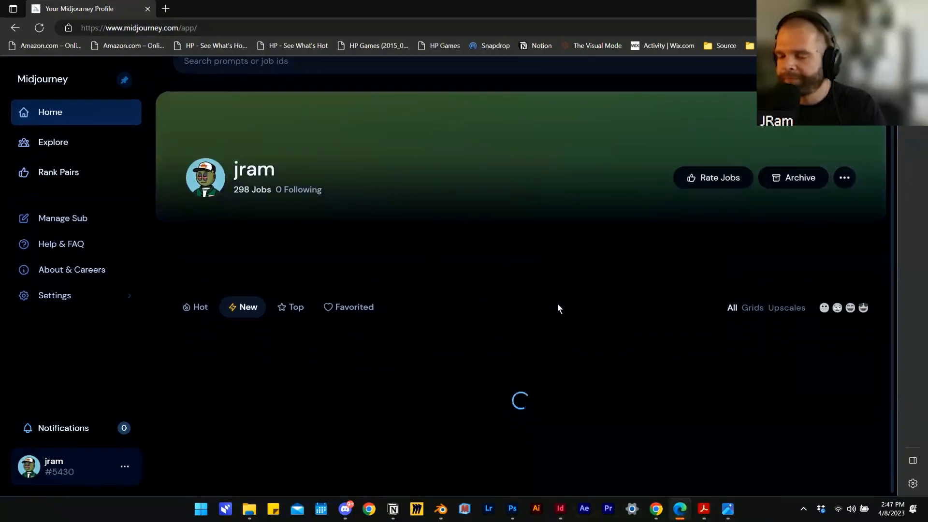
scroll(544, 273, down, 10)
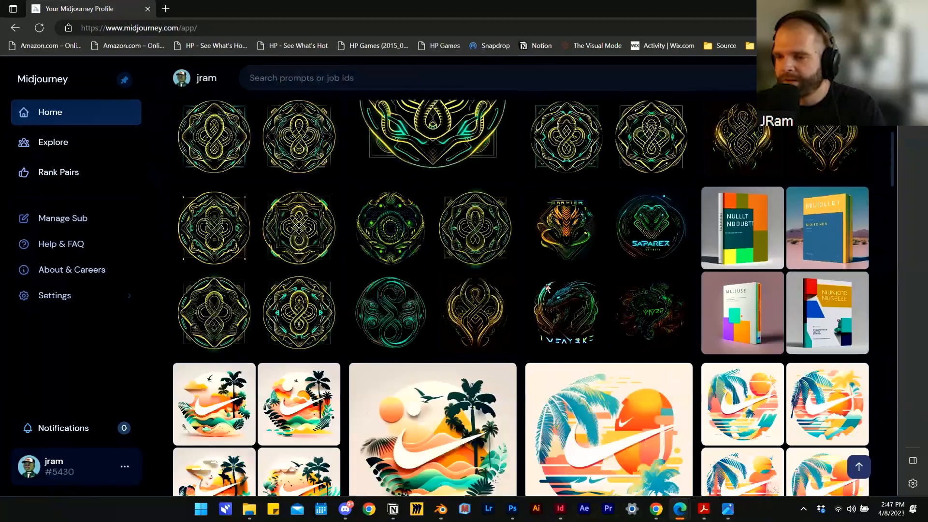
scroll(547, 288, down, 15)
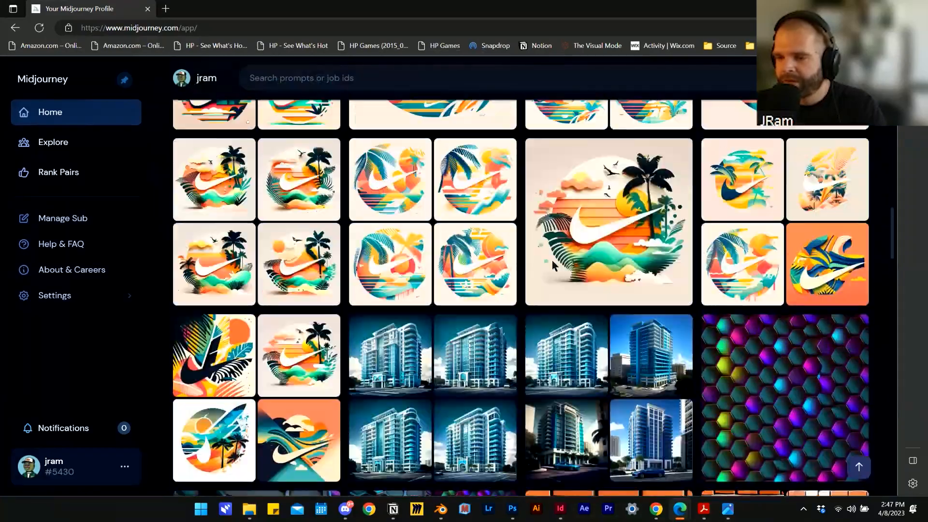
scroll(629, 256, up, 20)
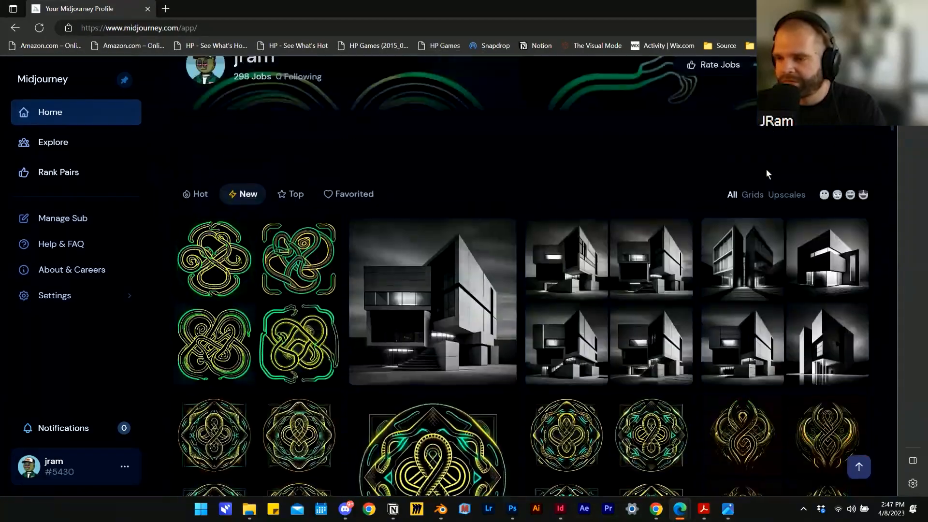
Filter the profile gallery to upscales only and browse to the Nike logo and store images.
scroll(769, 174, up, 2)
click(787, 285)
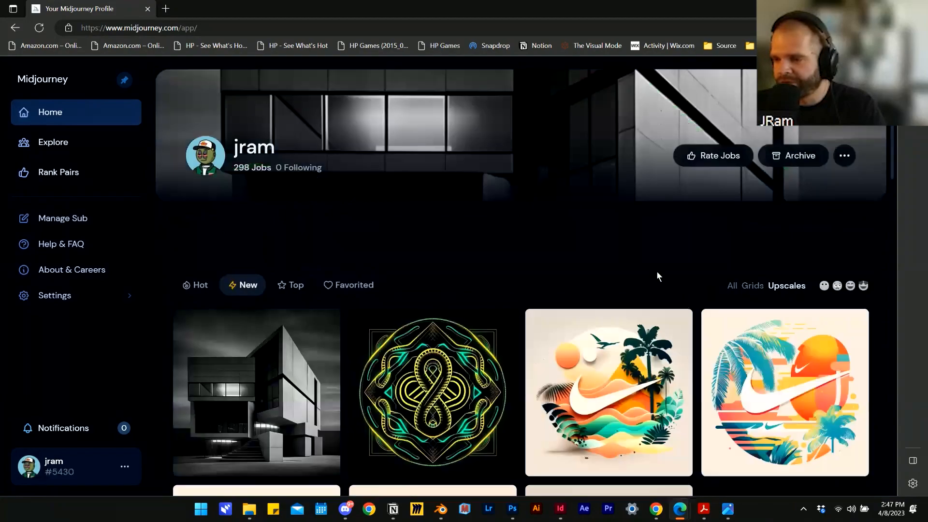
scroll(648, 266, down, 12)
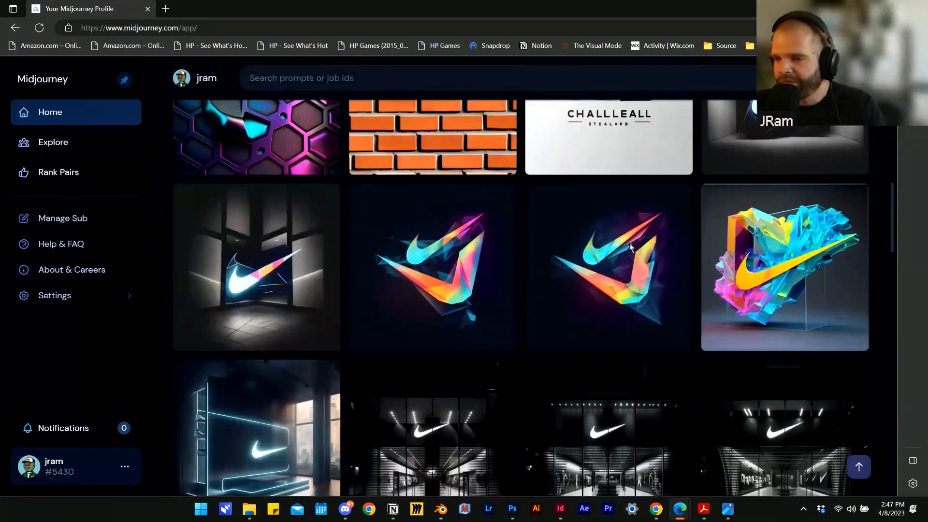
Look through the upscaled Nike logos, store facades, arched storefronts and parametric pavilion images in the Midjourney profile gallery.
scroll(630, 247, down, 9)
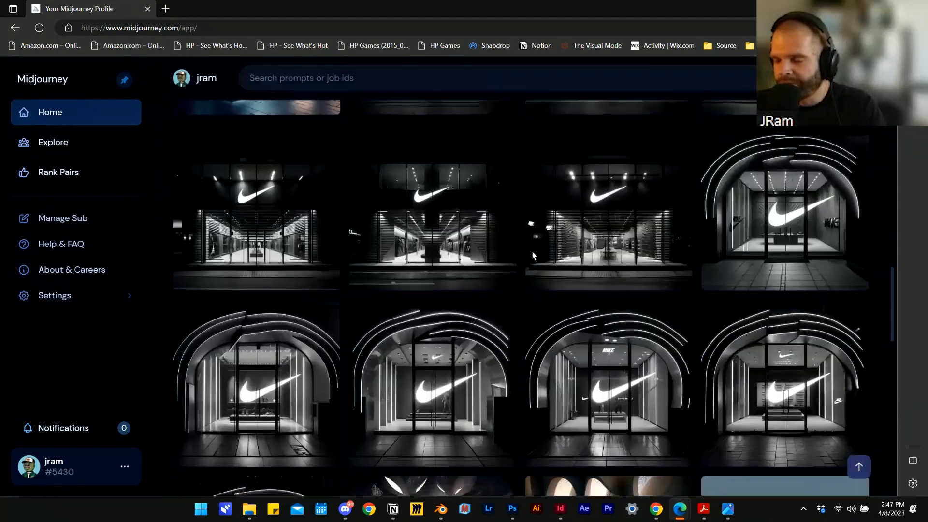
scroll(532, 251, down, 3)
scroll(281, 382, up, 3)
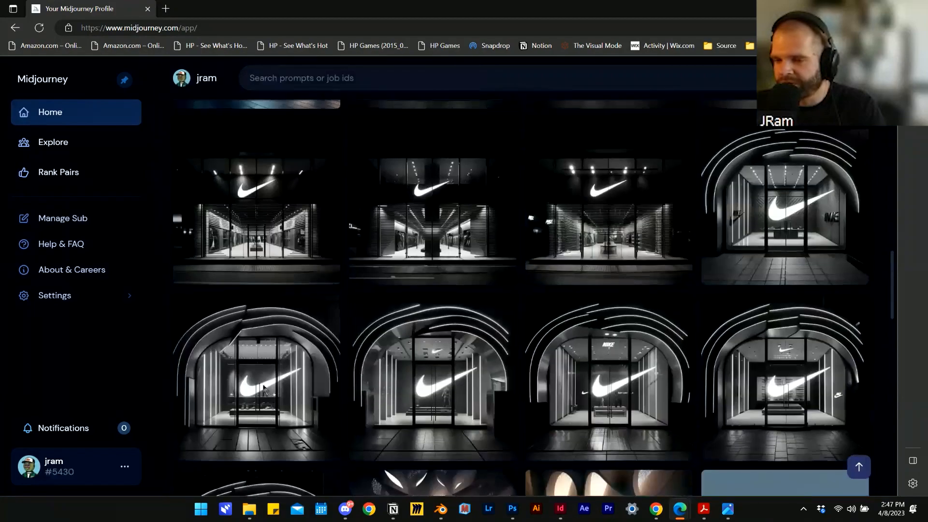
scroll(352, 246, up, 2)
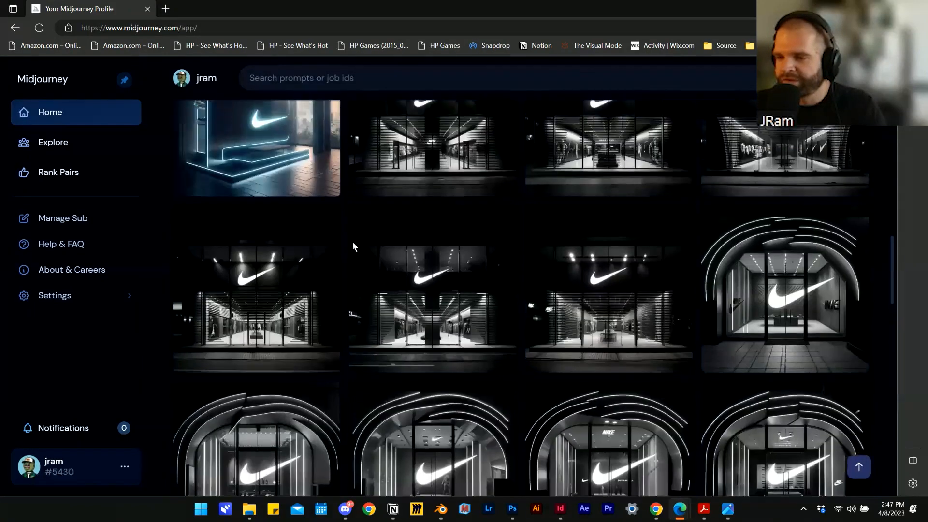
scroll(280, 292, up, 3)
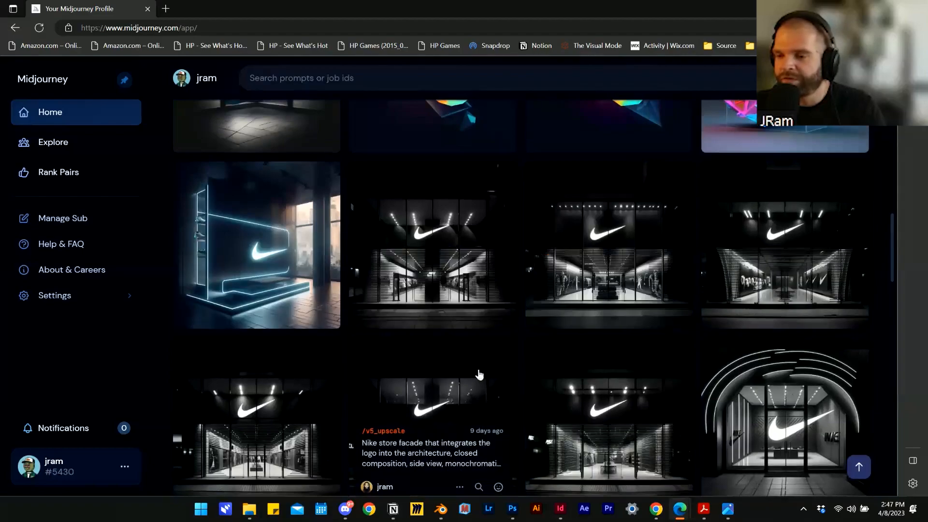
scroll(531, 385, up, 3)
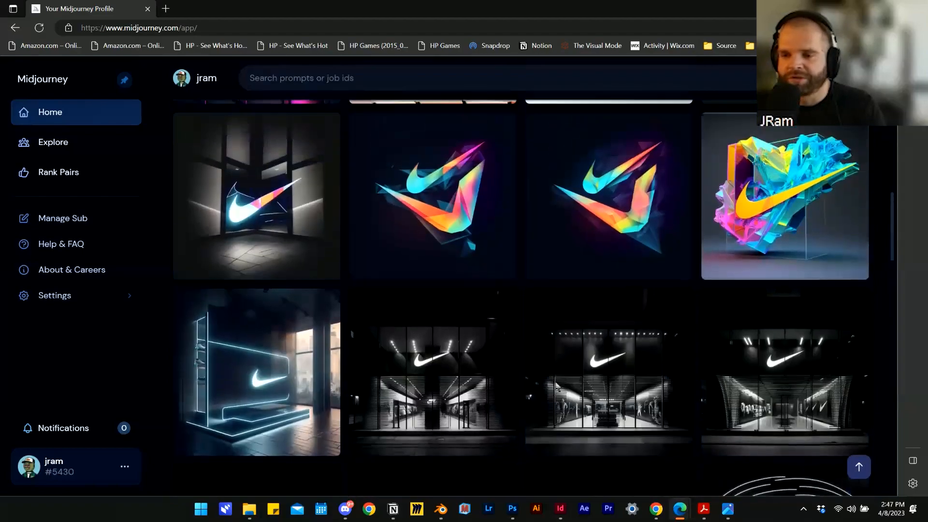
scroll(557, 385, up, 4)
scroll(436, 401, down, 5)
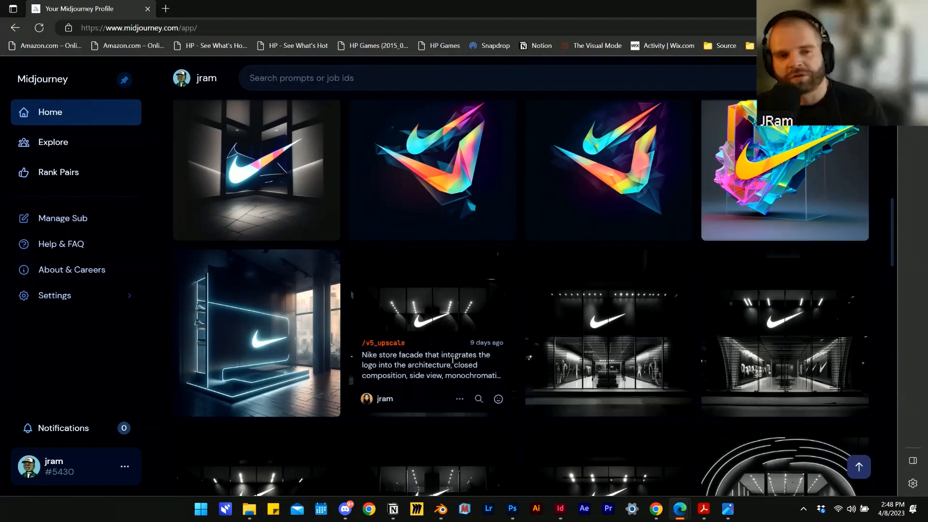
scroll(453, 359, down, 3)
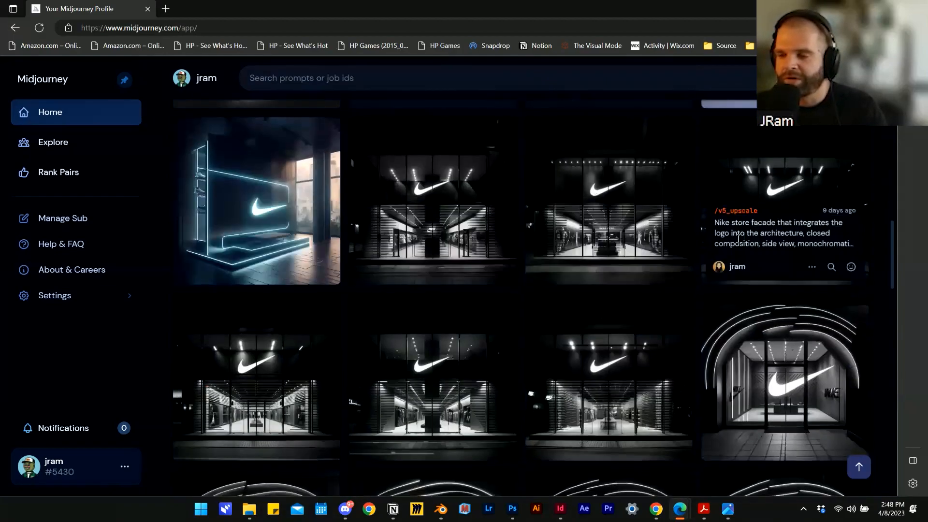
scroll(315, 261, down, 5)
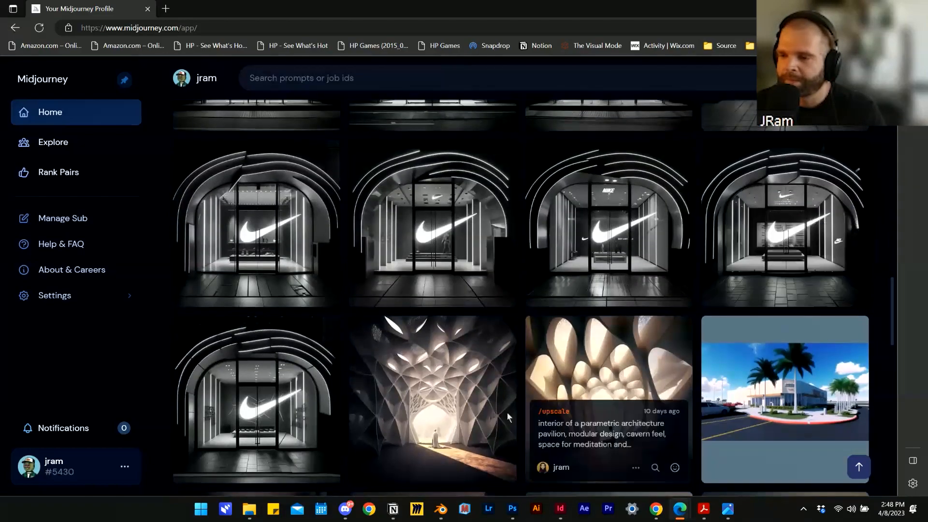
scroll(425, 315, down, 3)
scroll(429, 317, up, 3)
scroll(430, 318, up, 10)
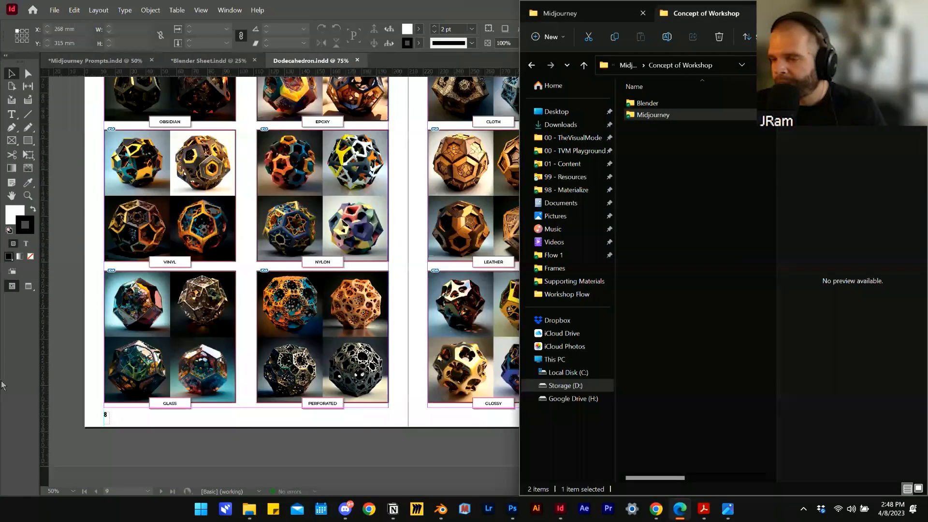
Switch back to InDesign by minimizing File Explorer, and view the beginning of the last spread's material grids.
click(865, 8)
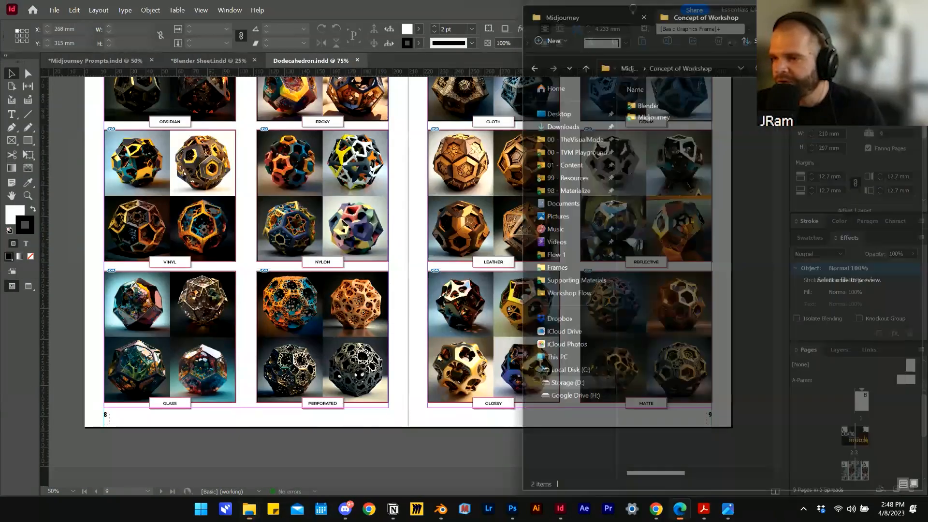
scroll(656, 478, up, 4)
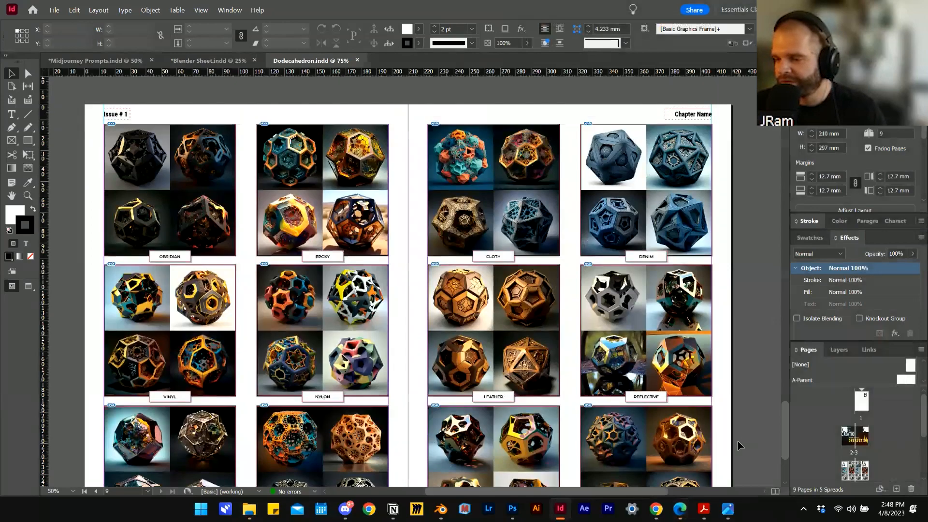
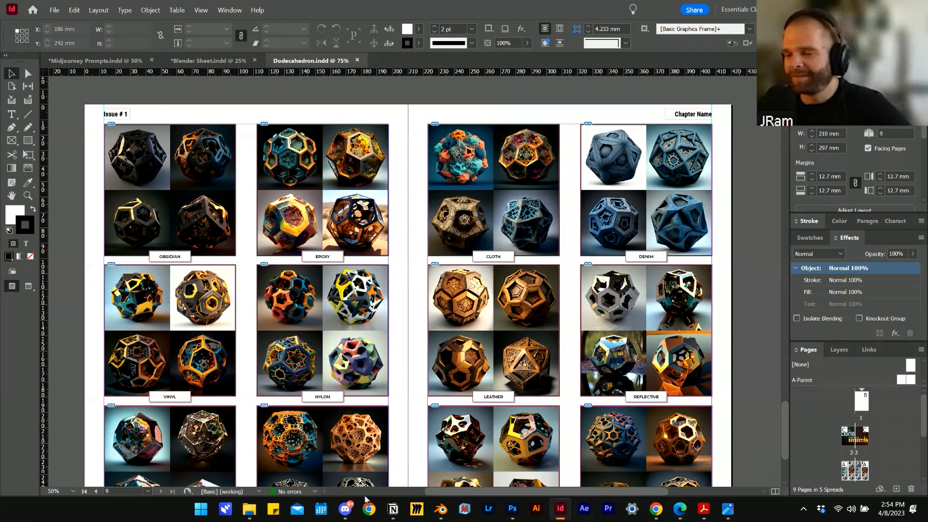
Switch to Discord, maximize its window and view the midjourney channel's modern architecture upscale and latest snake logo blends.
click(345, 509)
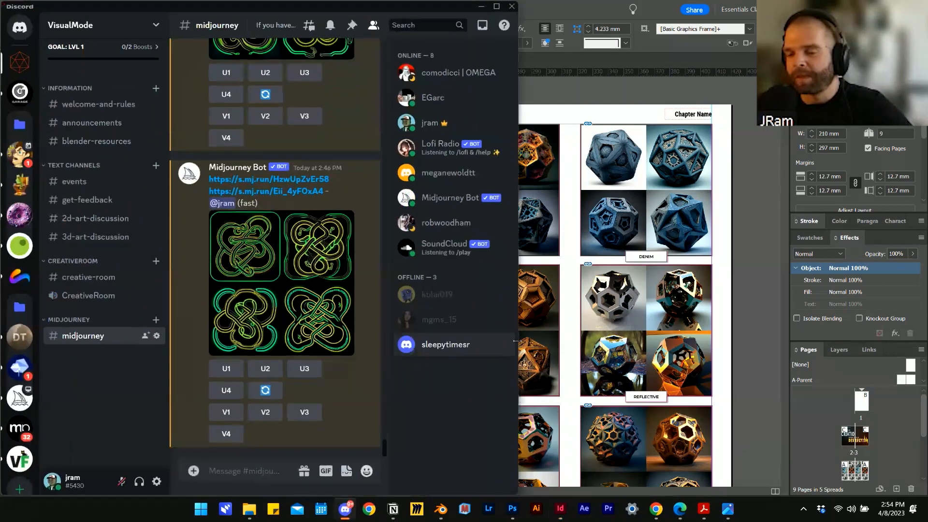
click(496, 6)
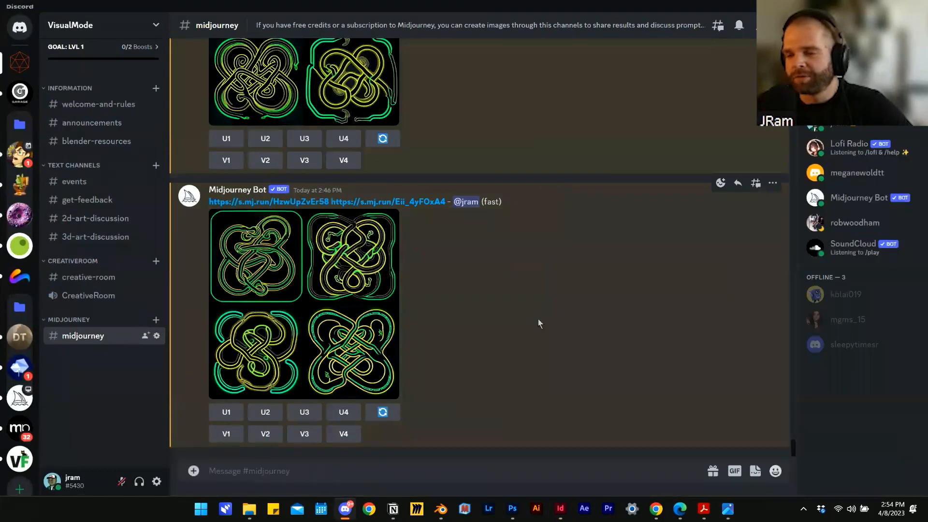
drag(791, 453, 766, 443)
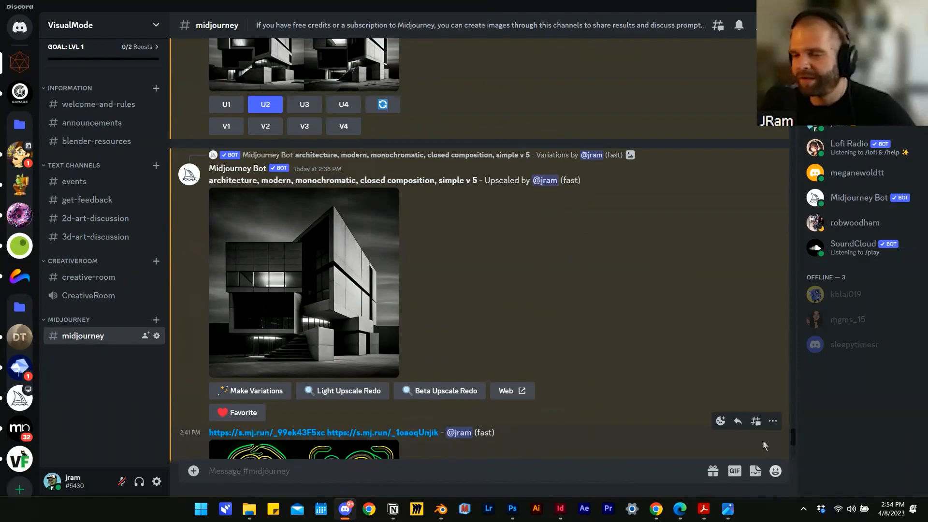
scroll(730, 399, down, 5)
scroll(726, 398, down, 3)
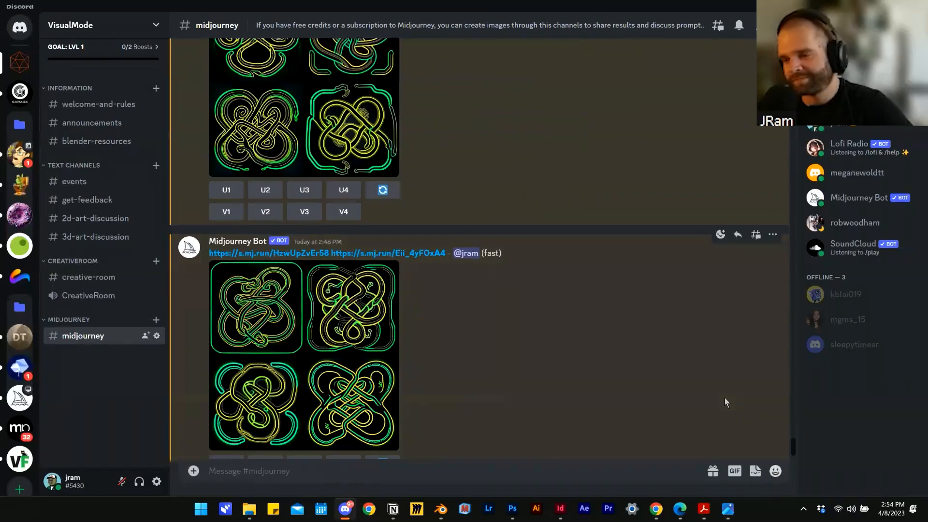
scroll(724, 398, down, 1)
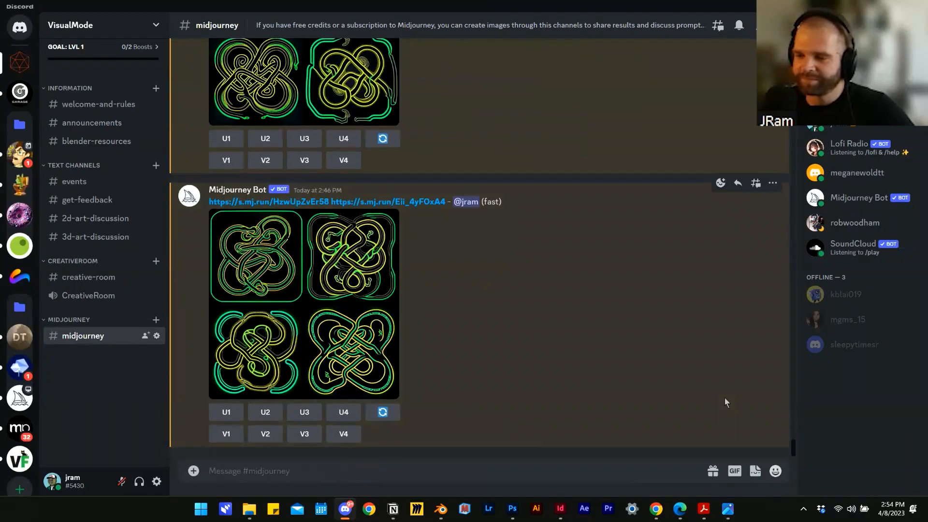
Review the channel history back to the upscaled symmetrical snake logo, and return to the latest blend result.
scroll(724, 397, up, 1)
scroll(724, 399, up, 15)
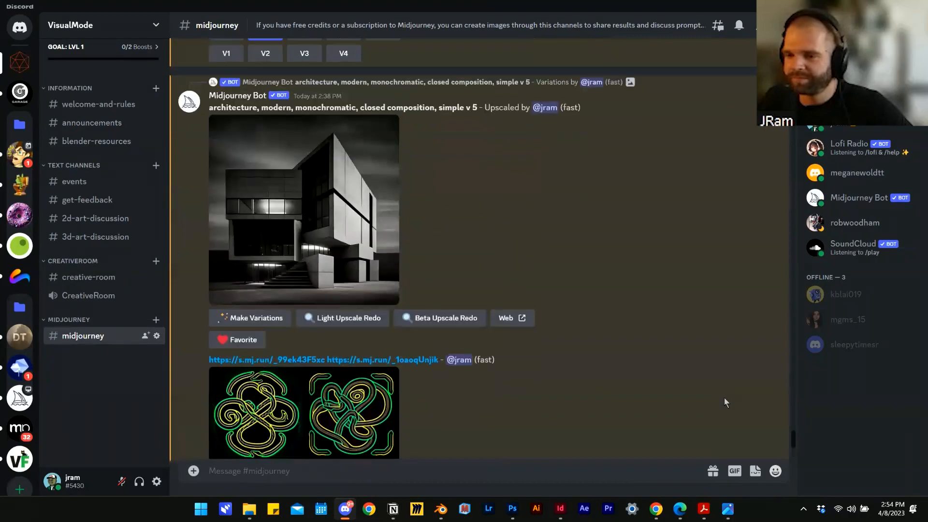
scroll(725, 402, up, 15)
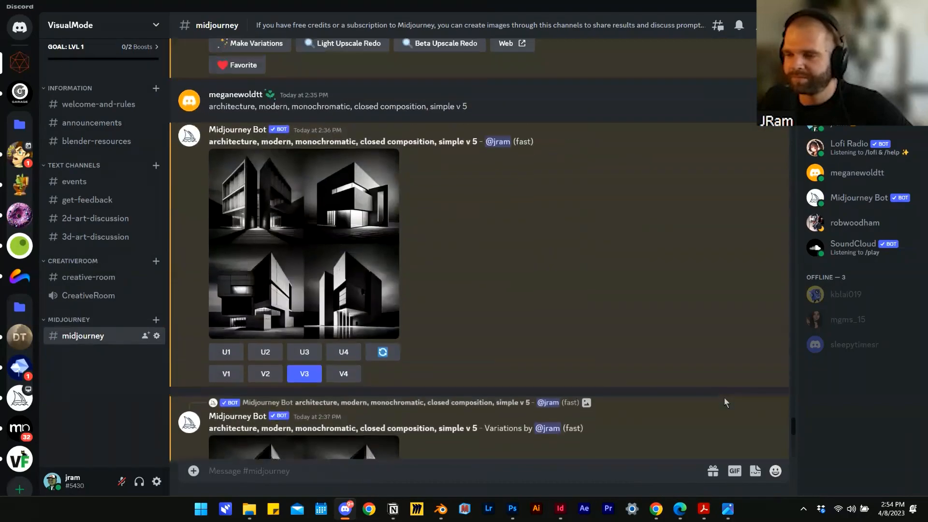
scroll(718, 399, up, 4)
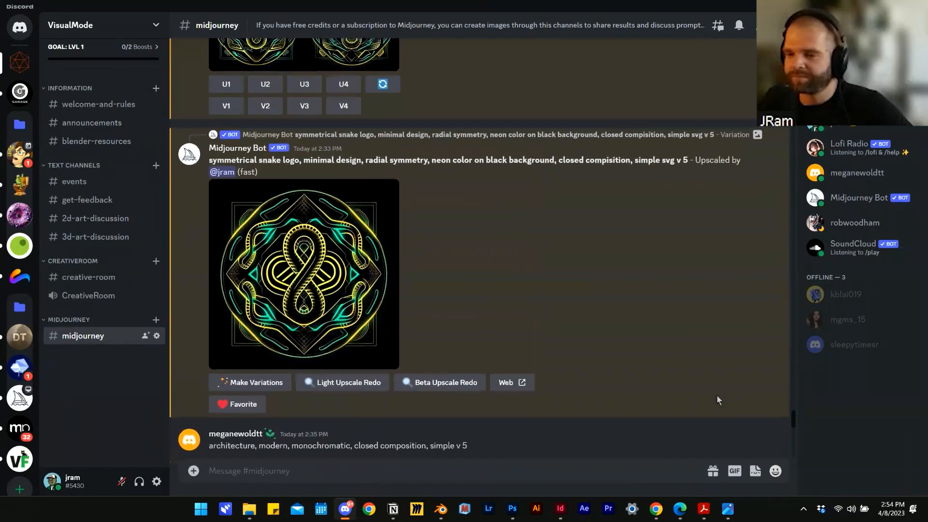
scroll(717, 399, up, 1)
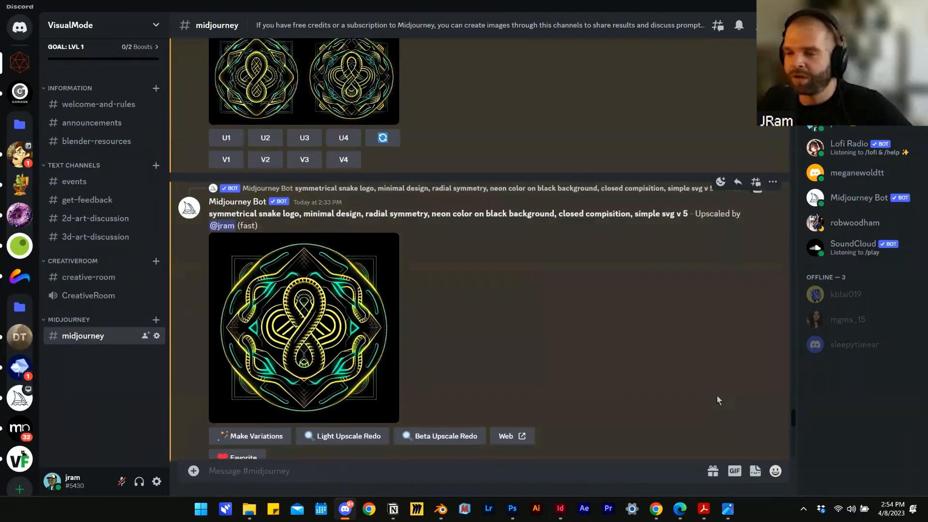
scroll(718, 401, down, 1)
scroll(718, 400, down, 1)
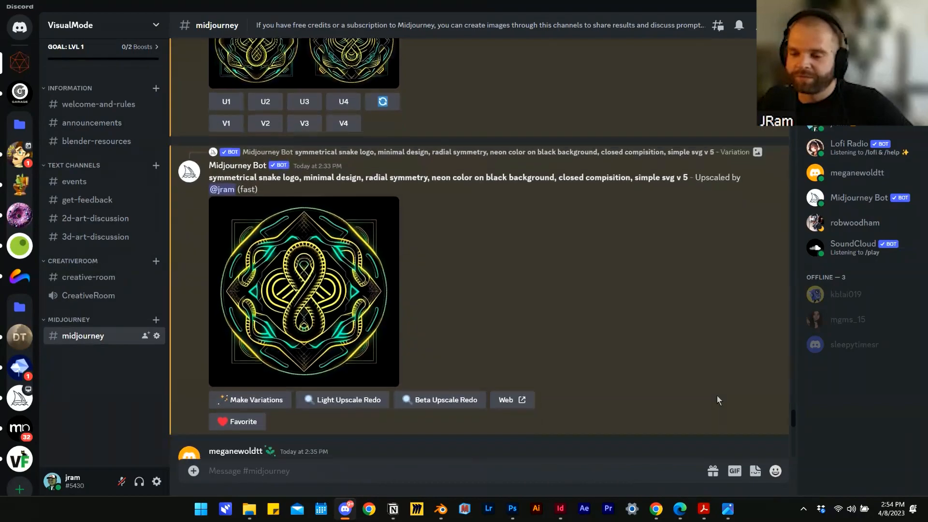
scroll(717, 400, up, 1)
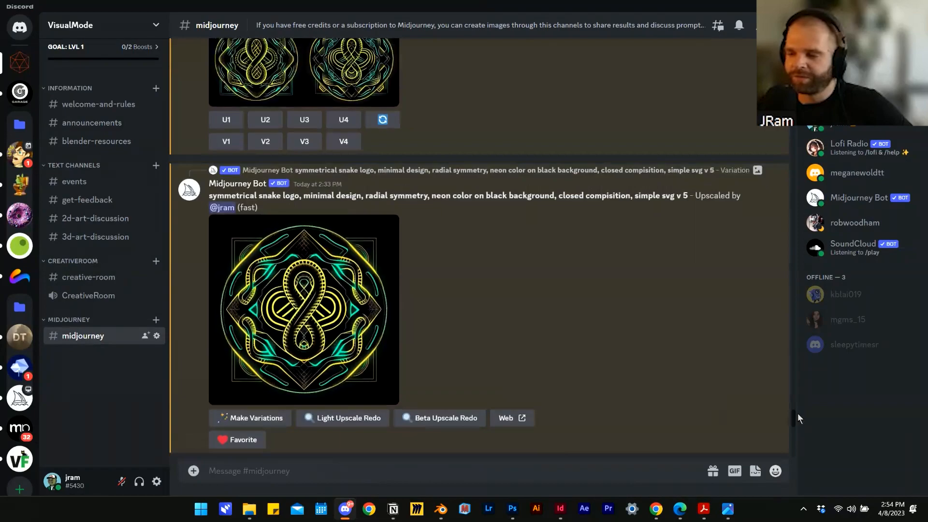
drag(794, 417, 796, 416)
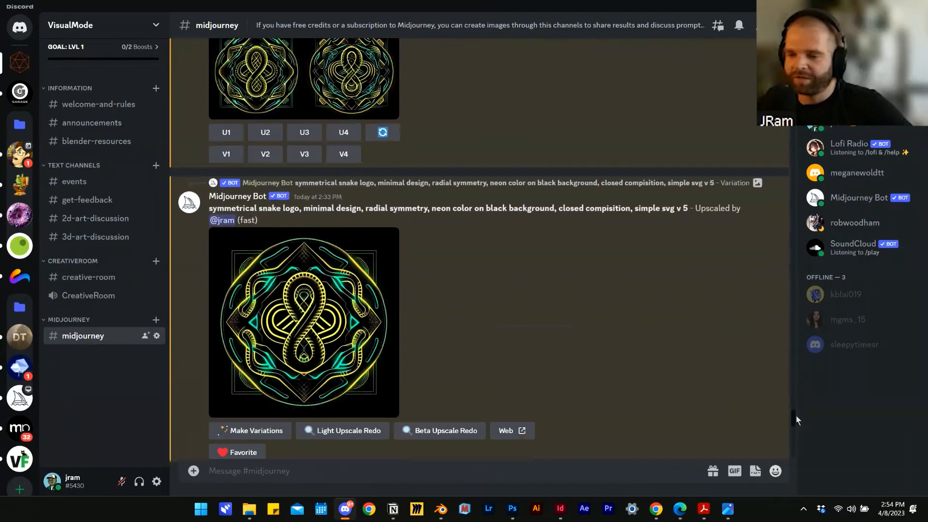
scroll(555, 338, down, 15)
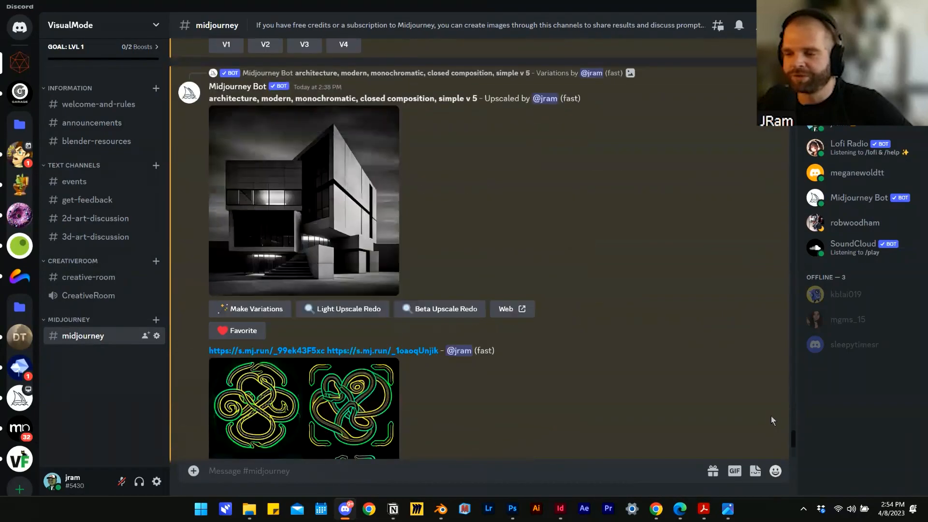
scroll(724, 318, down, 8)
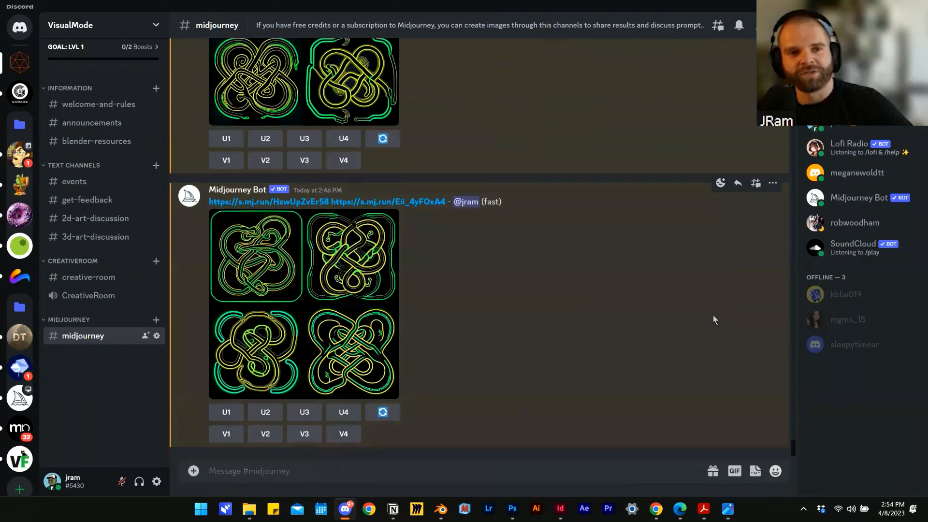